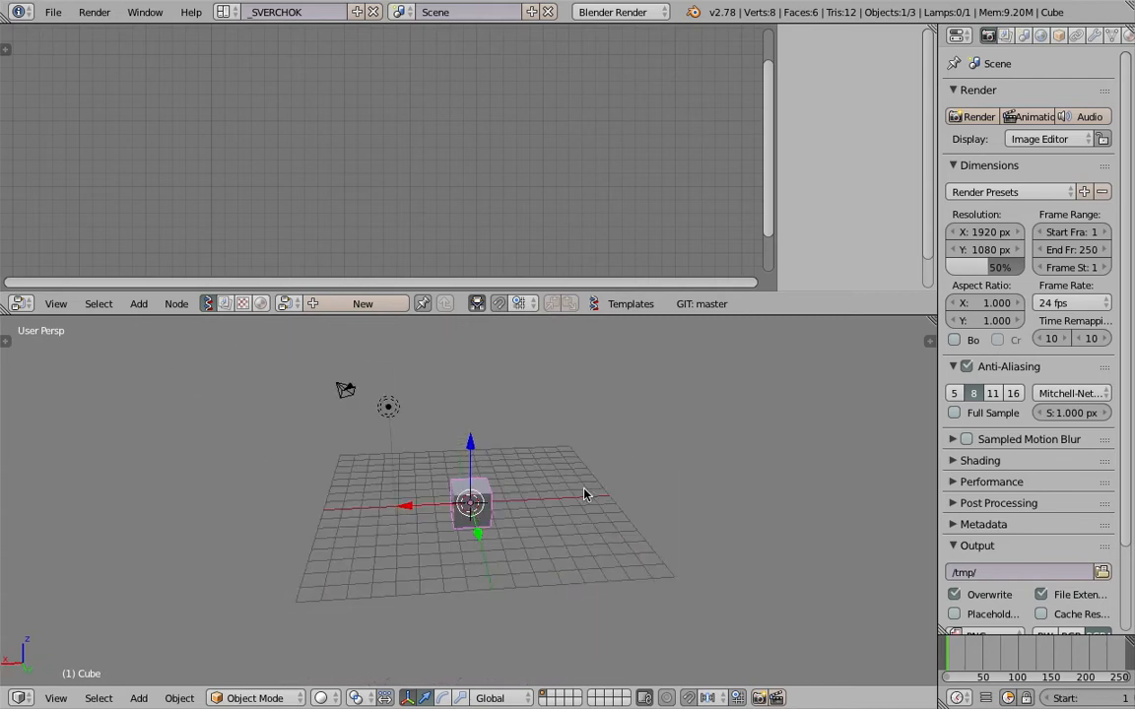
# Delete all default objects from the scene.
pyautogui.press('a')
pyautogui.press('a')
pyautogui.press('x')
pyautogui.click(430, 472)
# Switch the 3D viewport to the top view and draw one long wavy Grease Pencil stroke across the grid.
pyautogui.moveTo(506, 512); pyautogui.dragTo(346, 606, button='middle')
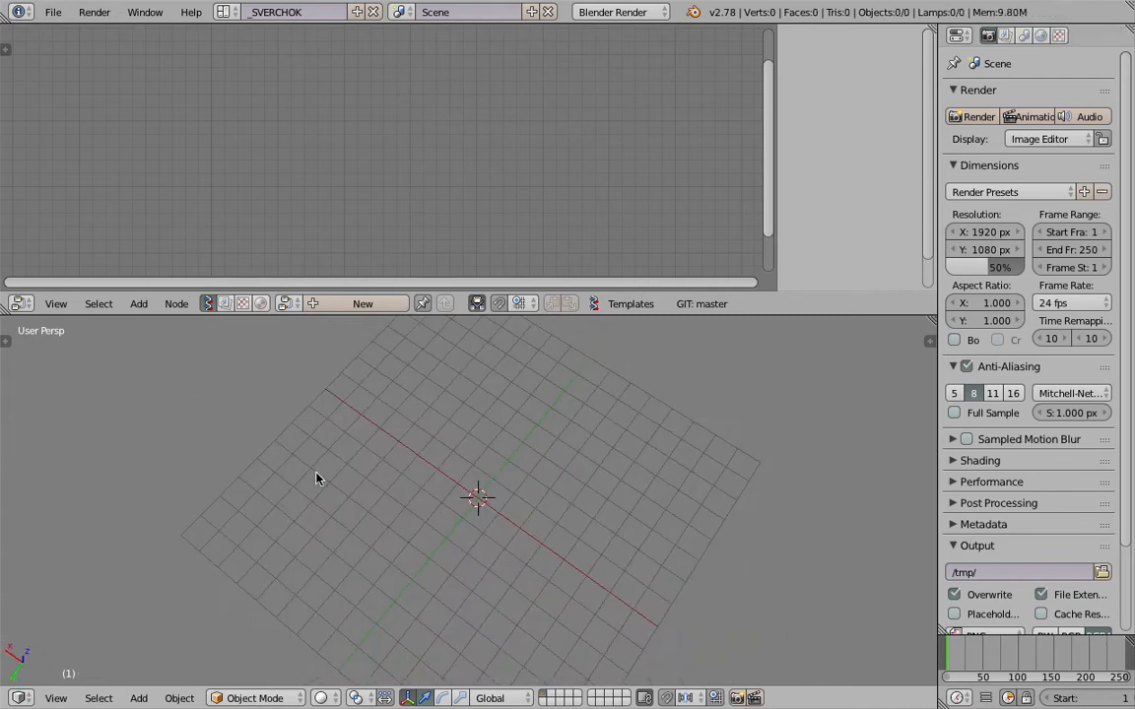
pyautogui.moveTo(372, 427); pyautogui.dragTo(316, 546, button='middle')
pyautogui.moveTo(663, 462); pyautogui.dragTo(359, 554, button='middle')
pyautogui.click(56, 699)
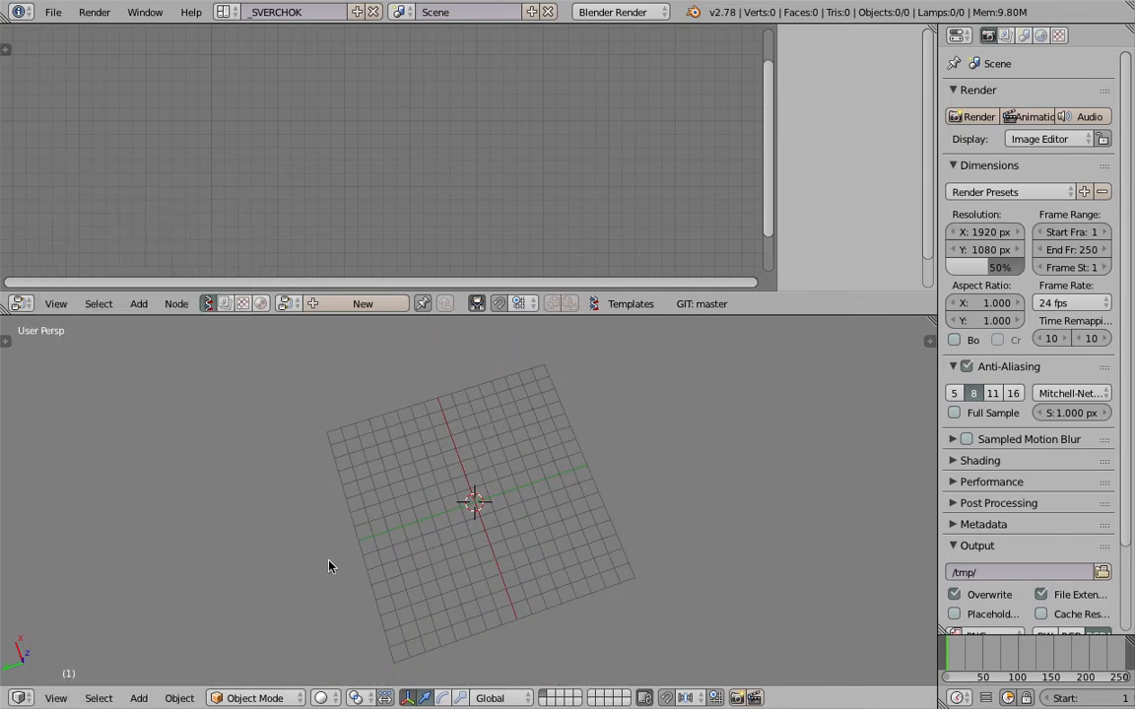
pyautogui.click(49, 699)
pyautogui.click(88, 612)
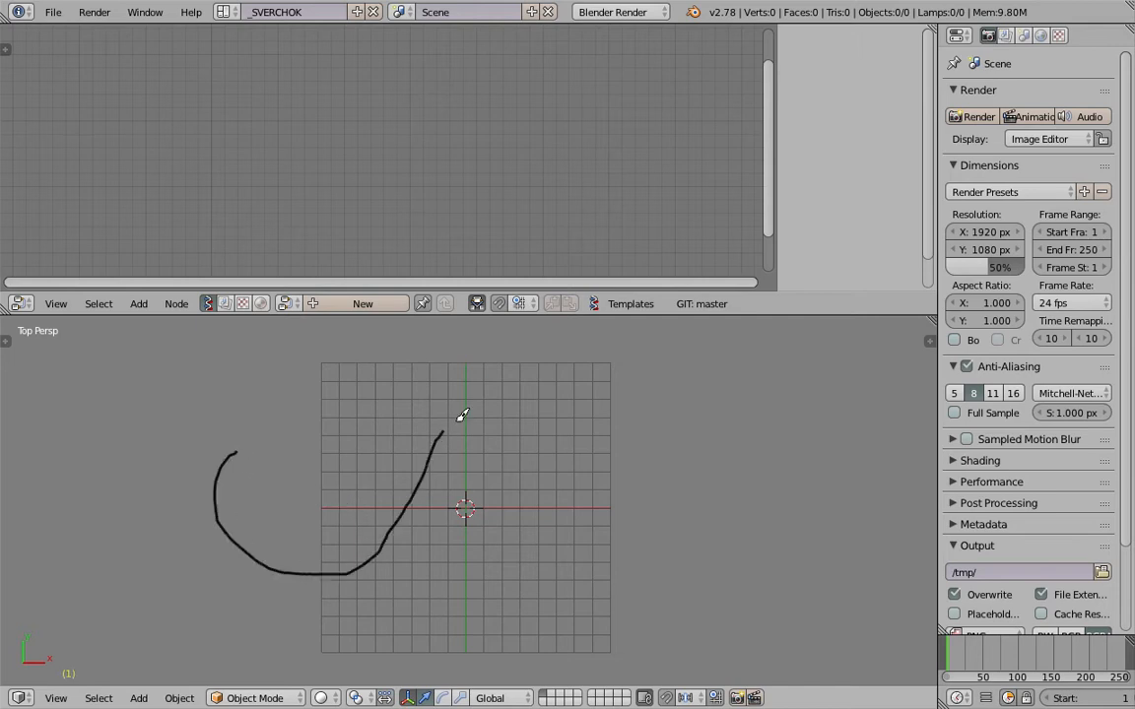
pyautogui.moveTo(571, 474); pyautogui.dragTo(736, 496)
pyautogui.moveTo(385, 436); pyautogui.dragTo(411, 483, button='middle')
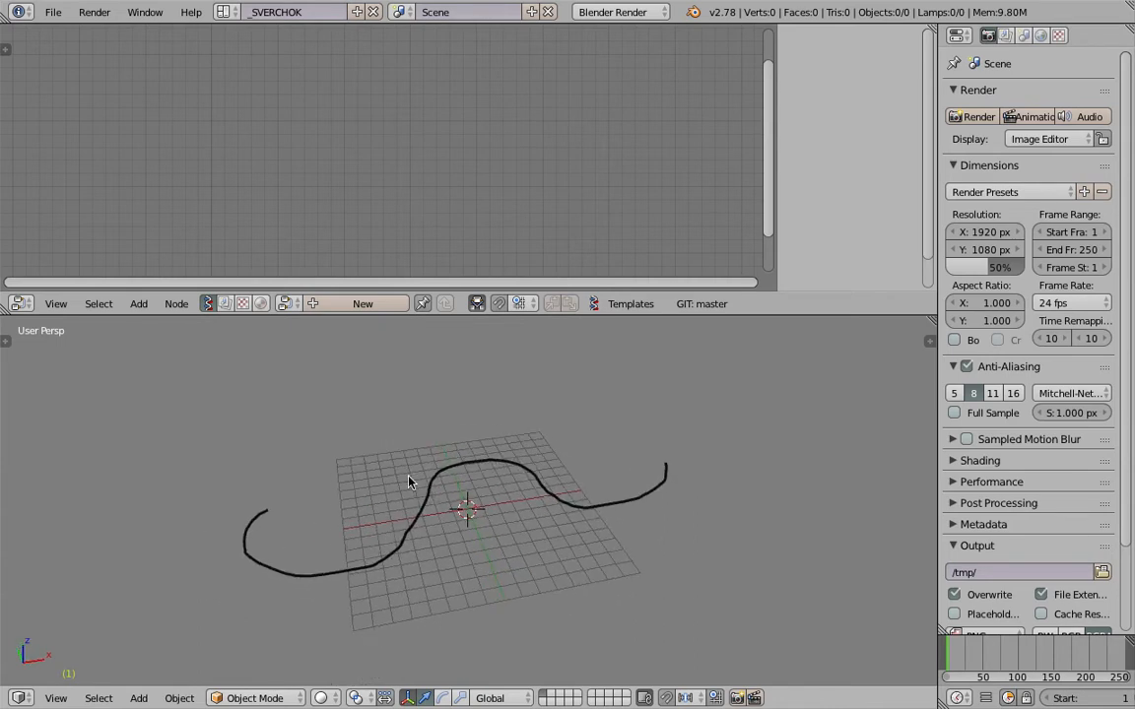
pyautogui.moveTo(410, 482); pyautogui.dragTo(485, 471, button='middle')
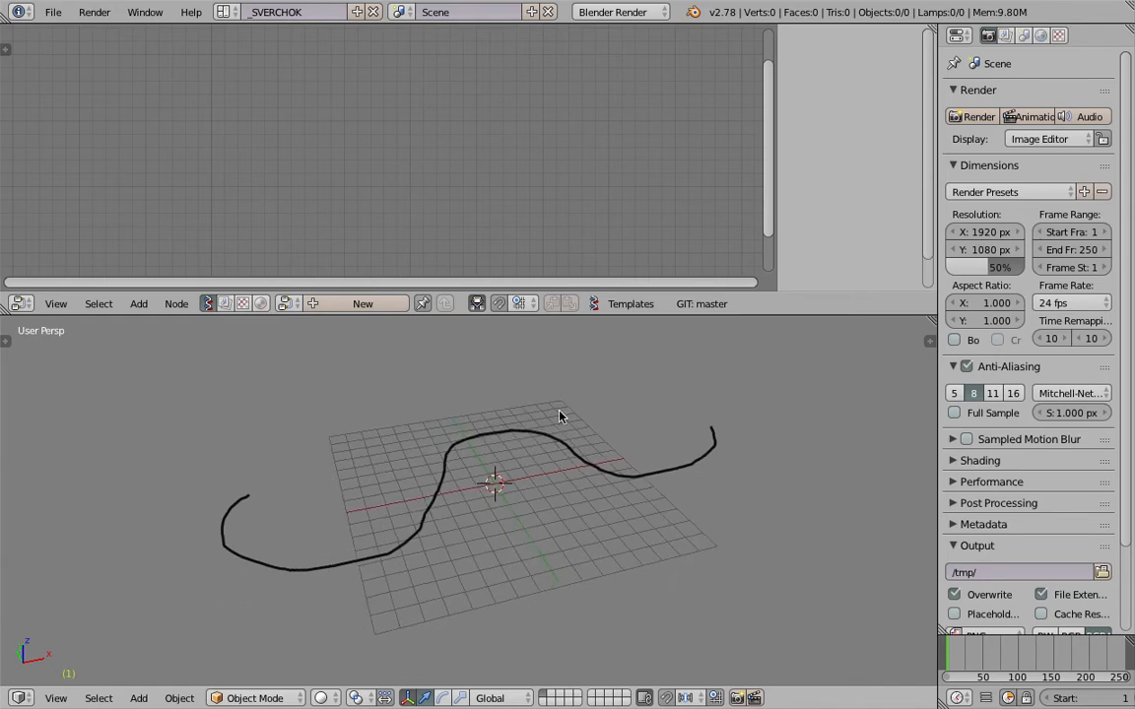
pyautogui.moveTo(364, 505); pyautogui.dragTo(504, 499, button='middle')
# Create a new Sverchok node tree, hide the node editor's sidebar and make the editor slightly taller.
pyautogui.moveTo(936, 263); pyautogui.dragTo(855, 263)
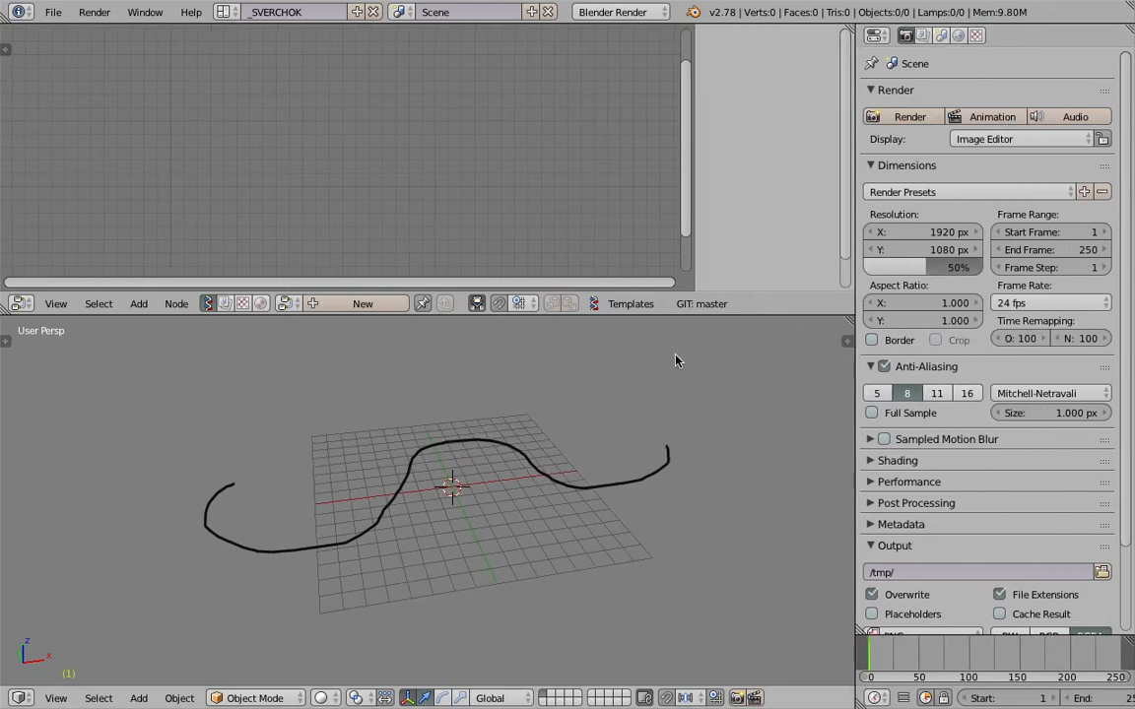
pyautogui.moveTo(581, 472); pyautogui.dragTo(581, 478, button='middle')
pyautogui.click(367, 305)
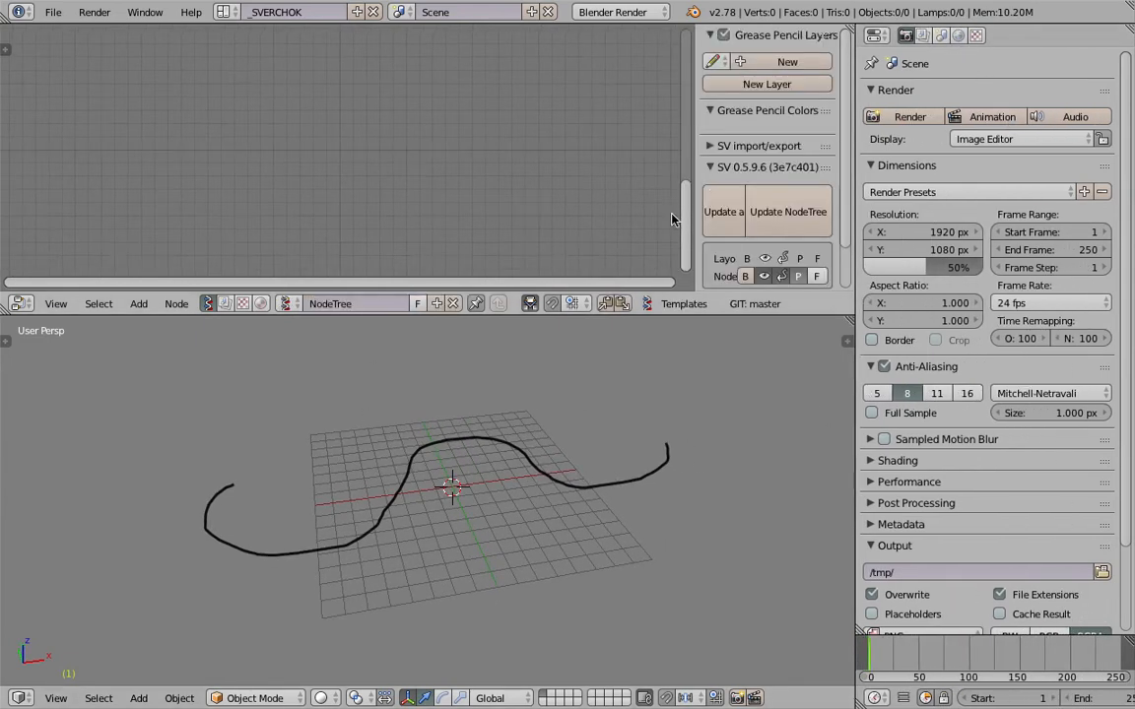
pyautogui.moveTo(693, 175); pyautogui.dragTo(845, 197)
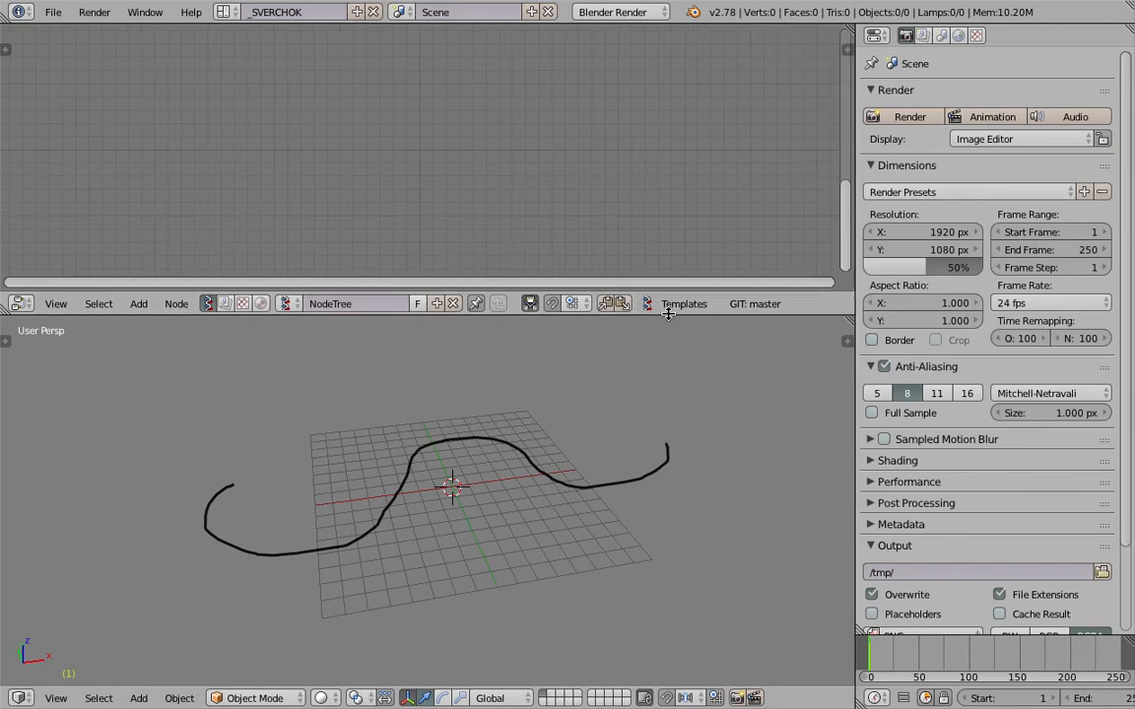
pyautogui.moveTo(667, 315); pyautogui.dragTo(665, 336)
pyautogui.moveTo(628, 424); pyautogui.dragTo(519, 488, button='middle')
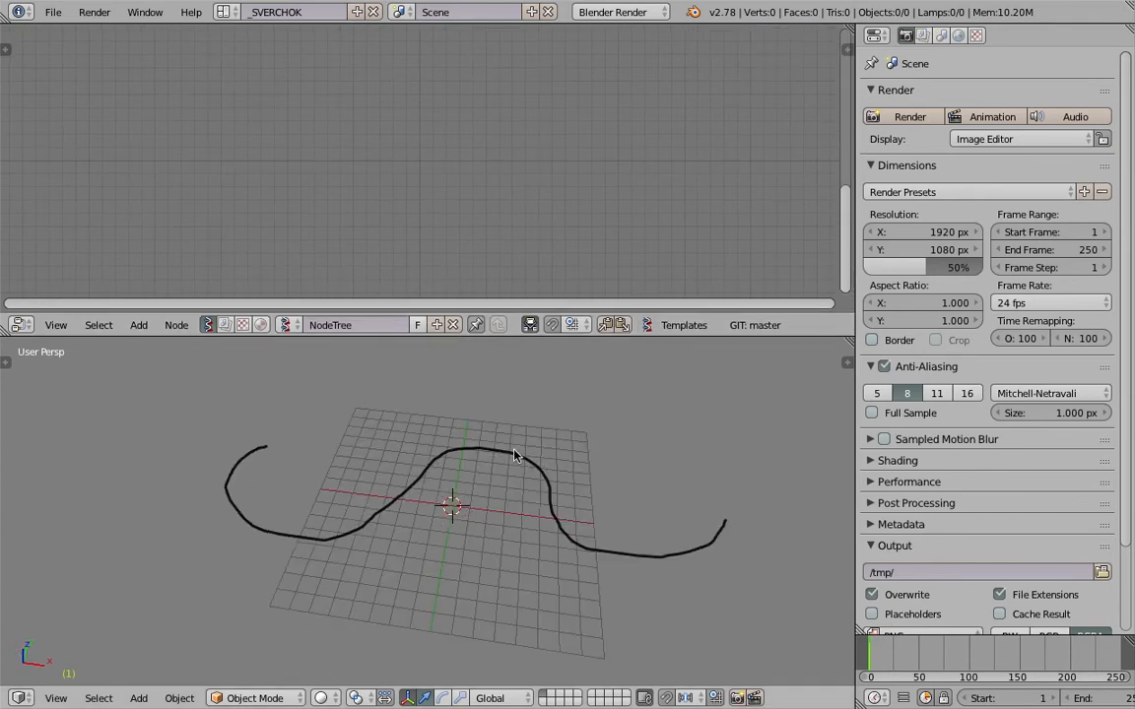
pyautogui.moveTo(332, 525); pyautogui.dragTo(298, 467, button='middle')
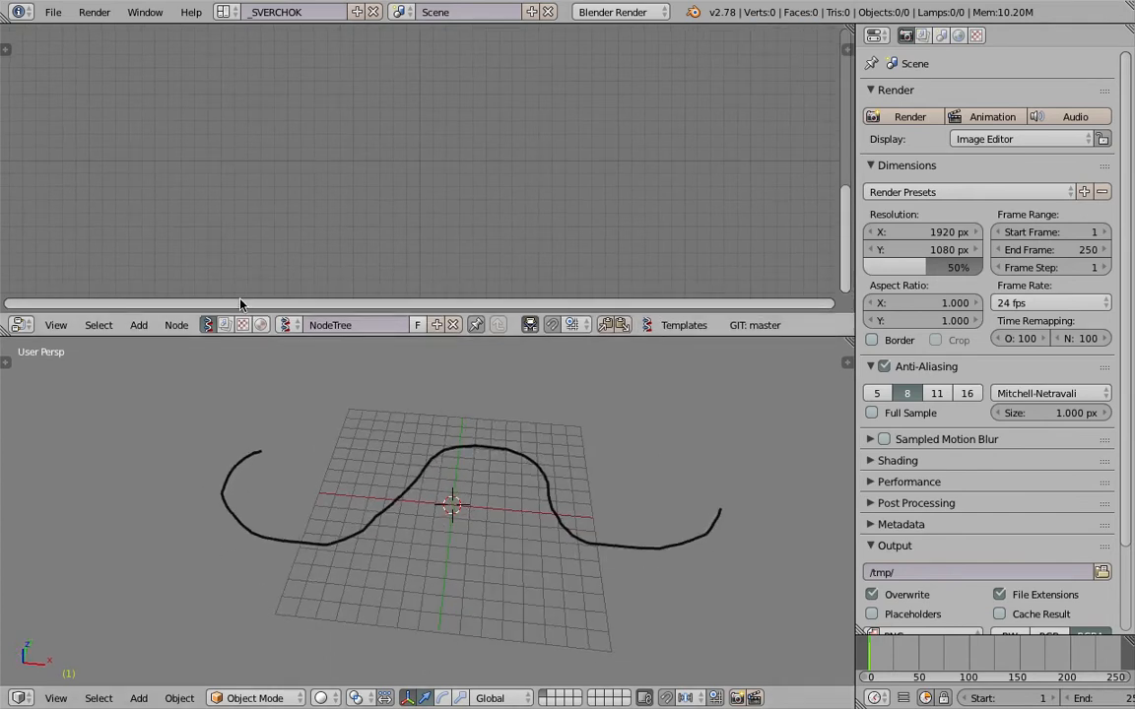
# Add an Object ID Selector node to the node tree.
pyautogui.hotkey('shift', 'a')
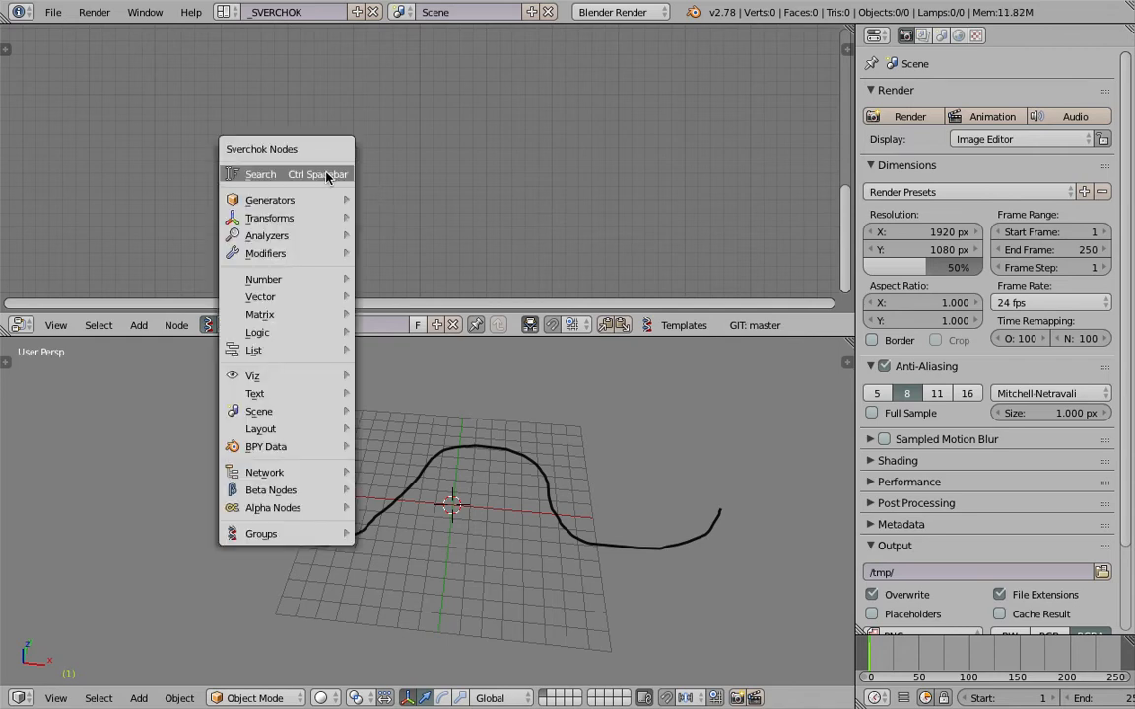
pyautogui.click(329, 174)
pyautogui.write('sele')
pyautogui.press('Down')
pyautogui.press('Down')
pyautogui.press('Down')
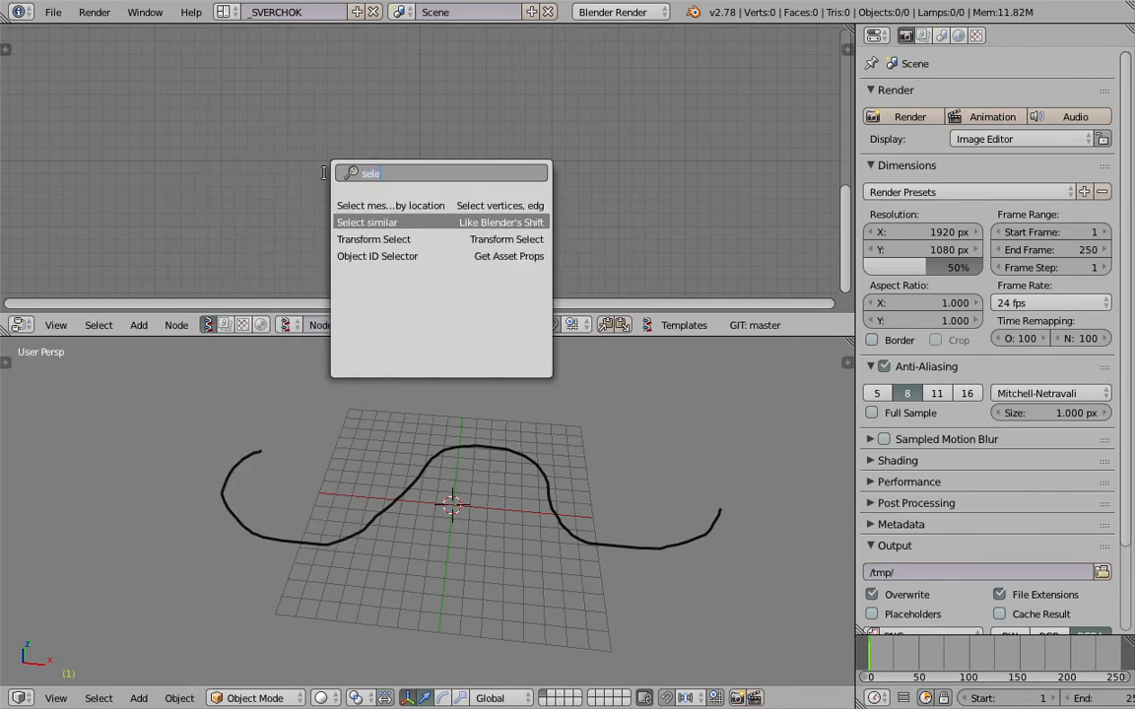
pyautogui.press('Return')
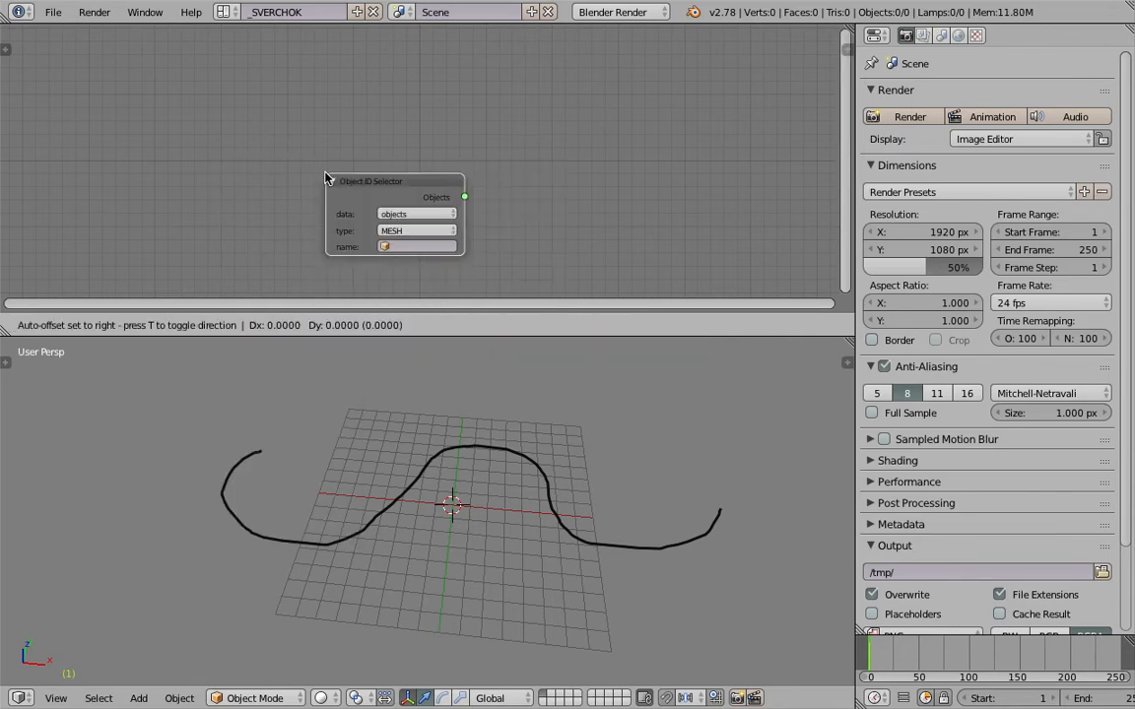
pyautogui.click(197, 116)
# Set the Object ID Selector to grease_pencil data with name GPencil, layer GP_Layer and the active frame.
pyautogui.click(310, 174)
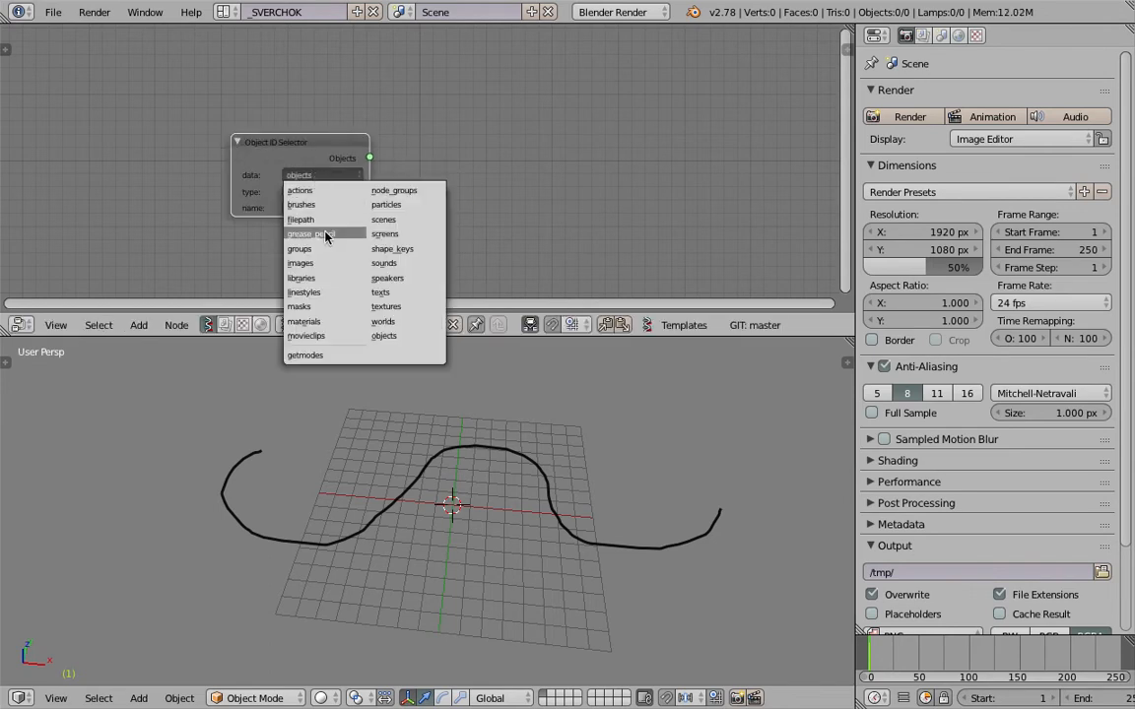
pyautogui.click(326, 234)
pyautogui.click(323, 191)
pyautogui.click(324, 215)
pyautogui.click(324, 208)
pyautogui.click(327, 226)
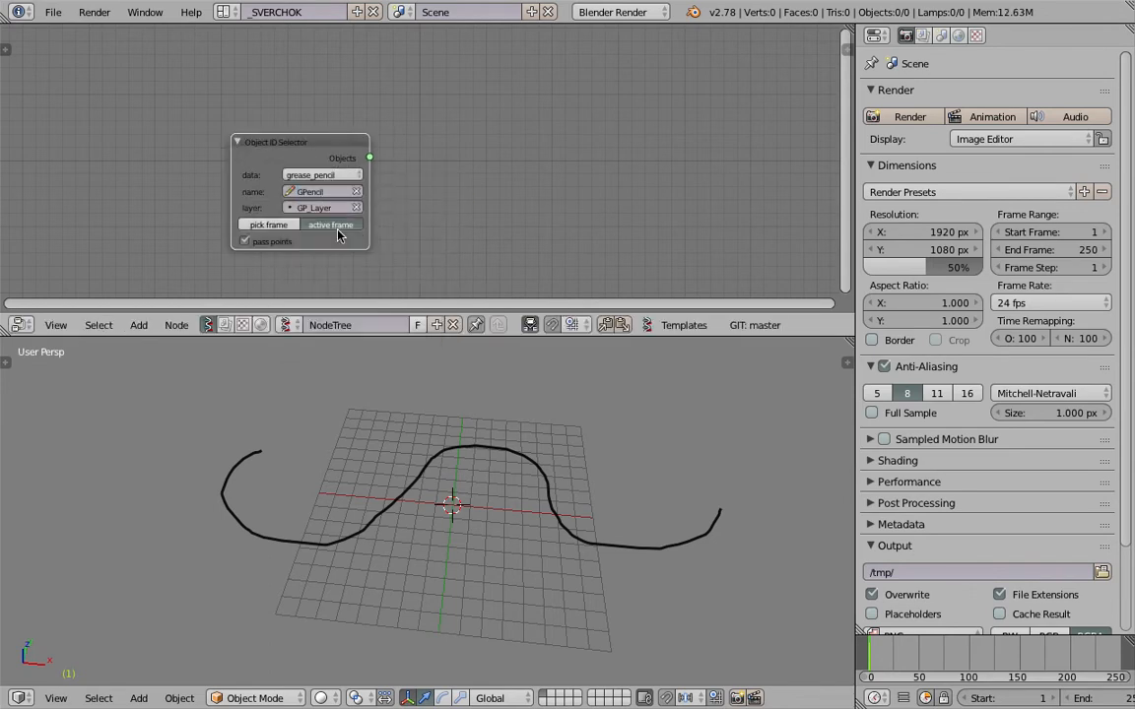
# Add a Range Float node beside the selector, in Count mode with a stop value of 1.00.
pyautogui.scroll(3, 261, 177)
pyautogui.moveTo(306, 199); pyautogui.dragTo(243, 153, button='middle')
pyautogui.scroll(-2, 271, 160)
pyautogui.press('space')
pyautogui.write('range')
pyautogui.press('Down')
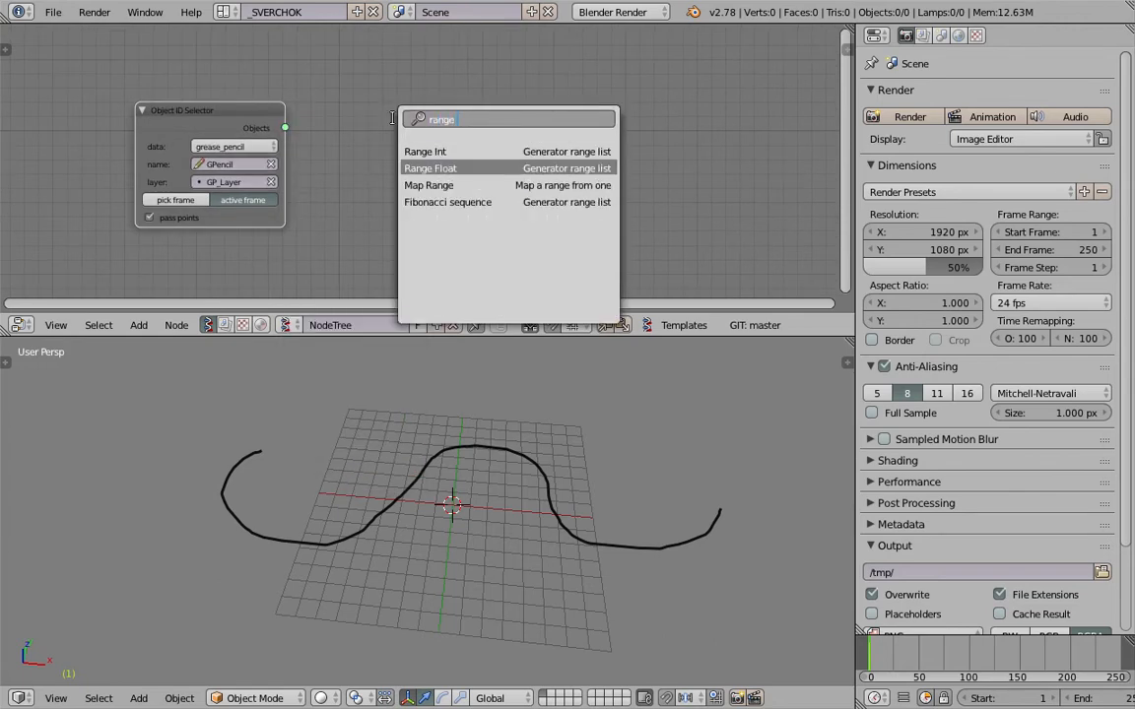
pyautogui.press('Return')
pyautogui.click(377, 73)
pyautogui.click(425, 110)
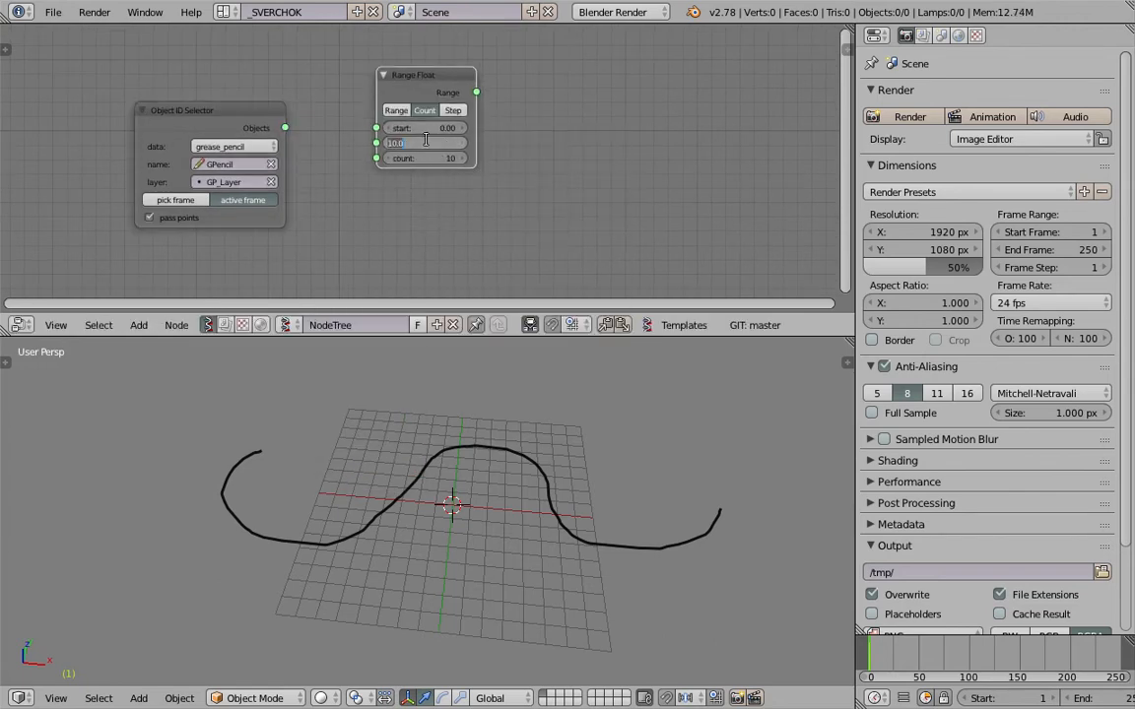
pyautogui.scroll(1, 473, 136)
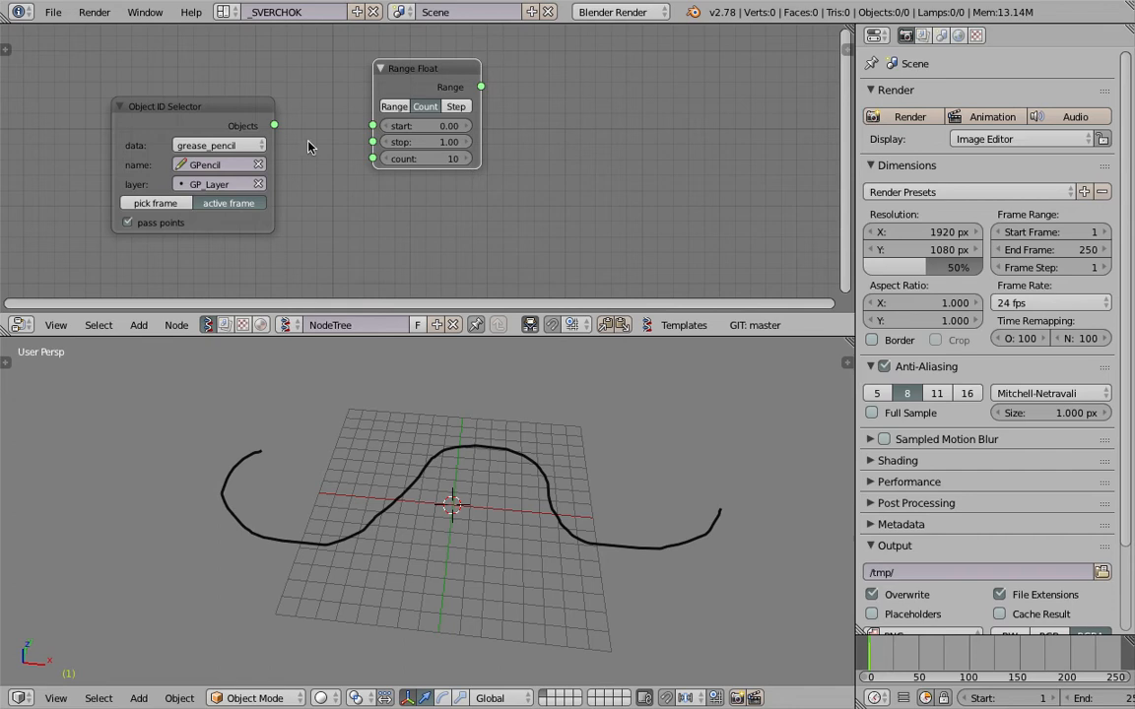
# Add a Vector Interpolation mk3 node and set its interpolation to Cubic.
pyautogui.hotkey('shift', 'a')
pyautogui.click(506, 114)
pyautogui.write('ve')
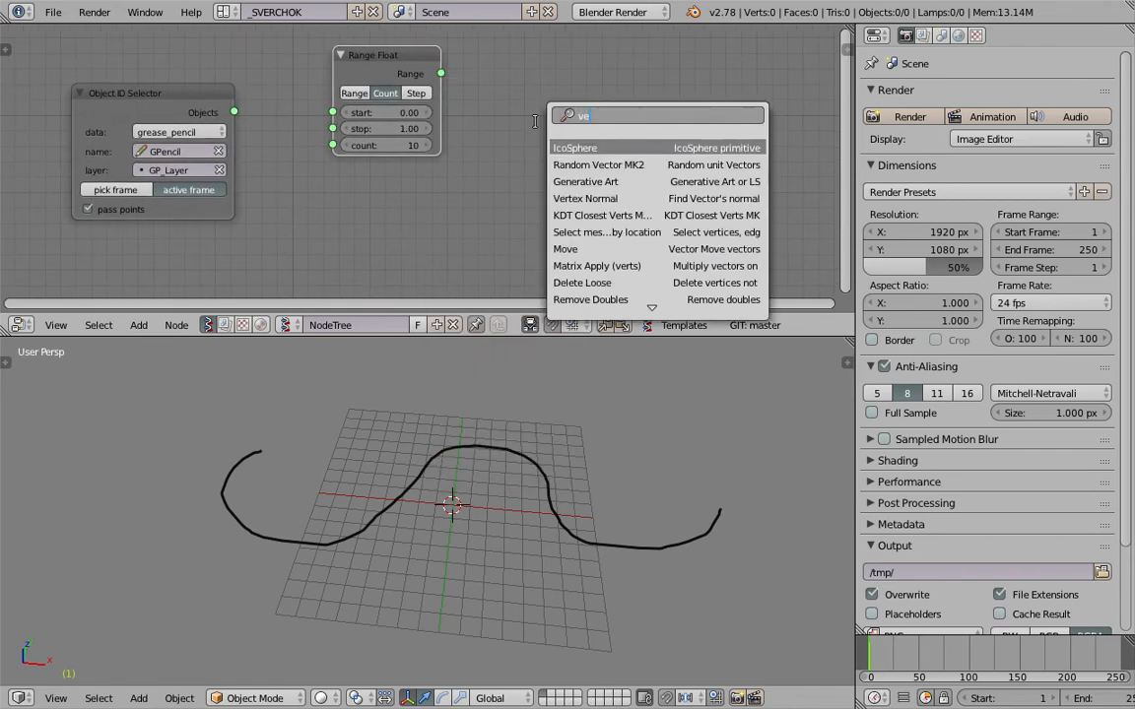
pyautogui.write('ctor in')
pyautogui.press('Down')
pyautogui.press('Down')
pyautogui.press('Down')
pyautogui.press('Down')
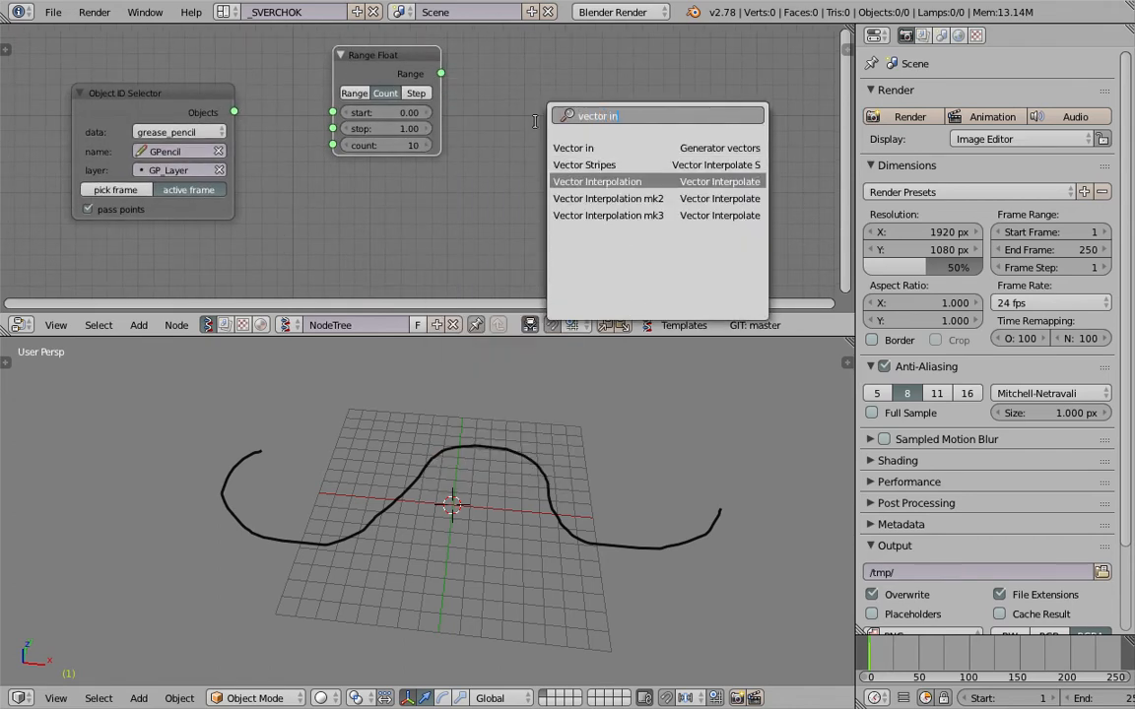
pyautogui.press('Return')
pyautogui.click(541, 99)
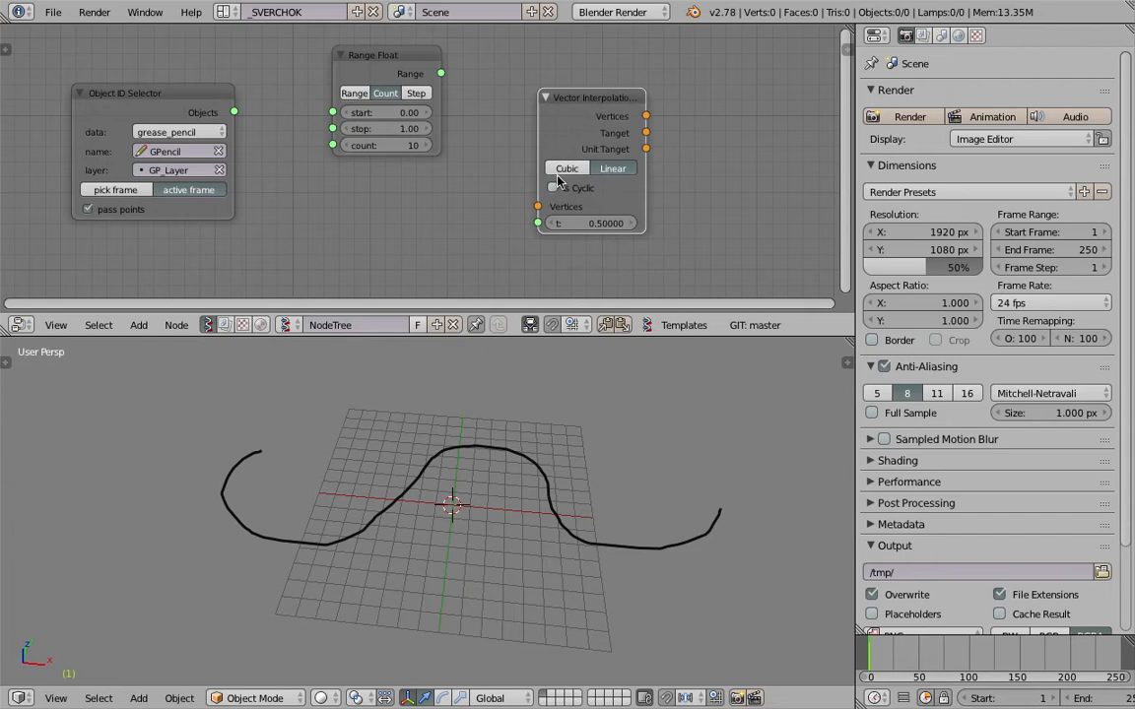
pyautogui.click(559, 169)
# Link the selector's Objects output to Vertices and the Range output to t on the Vector Interpolation node, arranging the nodes compactly.
pyautogui.moveTo(855, 128); pyautogui.dragTo(941, 128)
pyautogui.moveTo(623, 125); pyautogui.dragTo(855, 126)
pyautogui.scroll(-2, 825, 139)
pyautogui.moveTo(826, 139); pyautogui.dragTo(900, 141, button='middle')
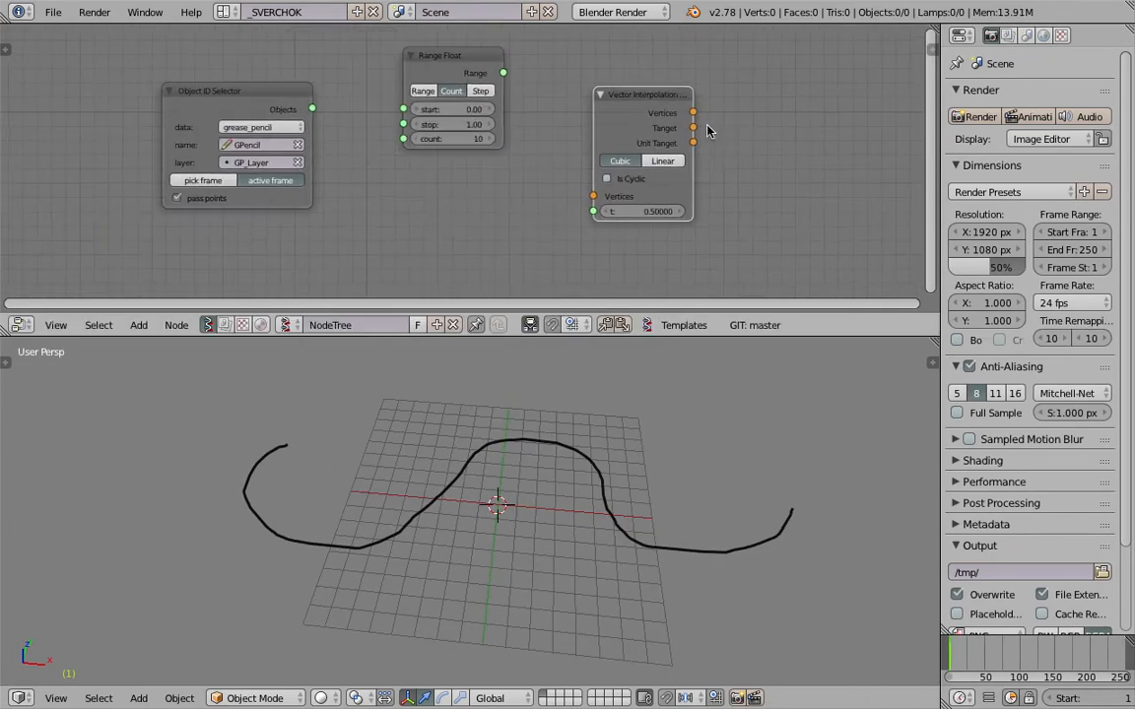
pyautogui.moveTo(313, 110); pyautogui.dragTo(595, 196)
pyautogui.moveTo(469, 72); pyautogui.dragTo(594, 211)
pyautogui.scroll(-1, 554, 164)
pyautogui.moveTo(554, 163); pyautogui.dragTo(518, 165, button='middle')
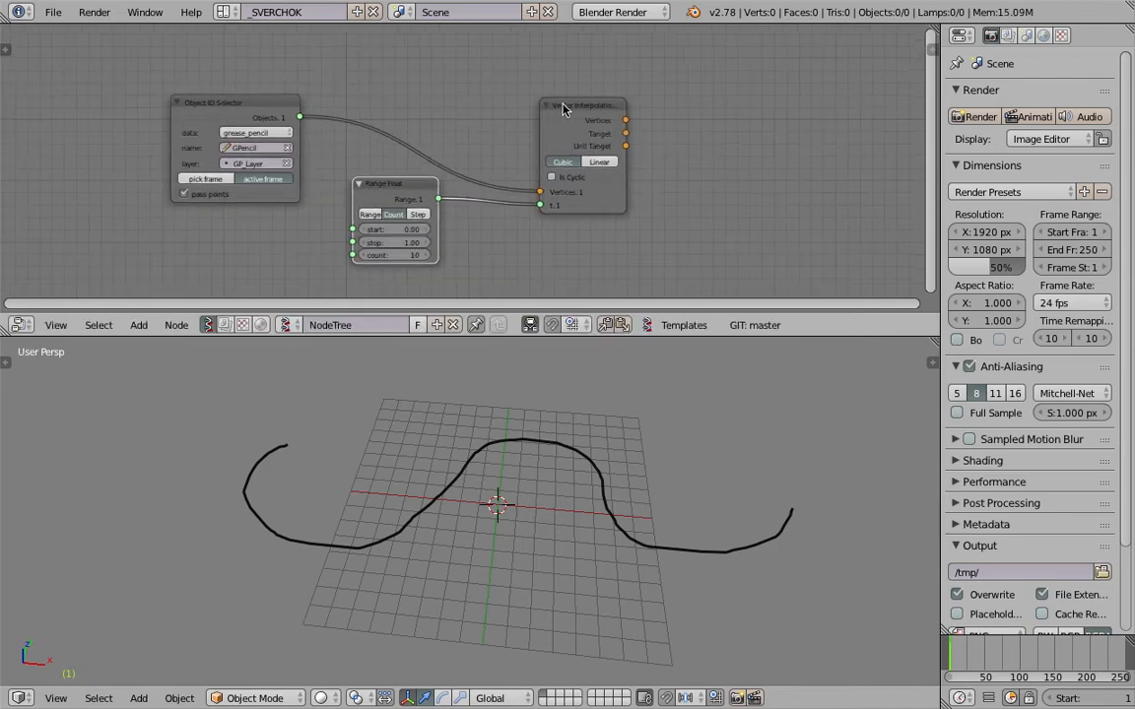
pyautogui.moveTo(552, 106); pyautogui.dragTo(503, 87)
pyautogui.moveTo(574, 171); pyautogui.dragTo(565, 172, button='middle')
# Rename the node tree to Chain.
pyautogui.click(408, 323)
pyautogui.write('Chain')
pyautogui.press('Return')
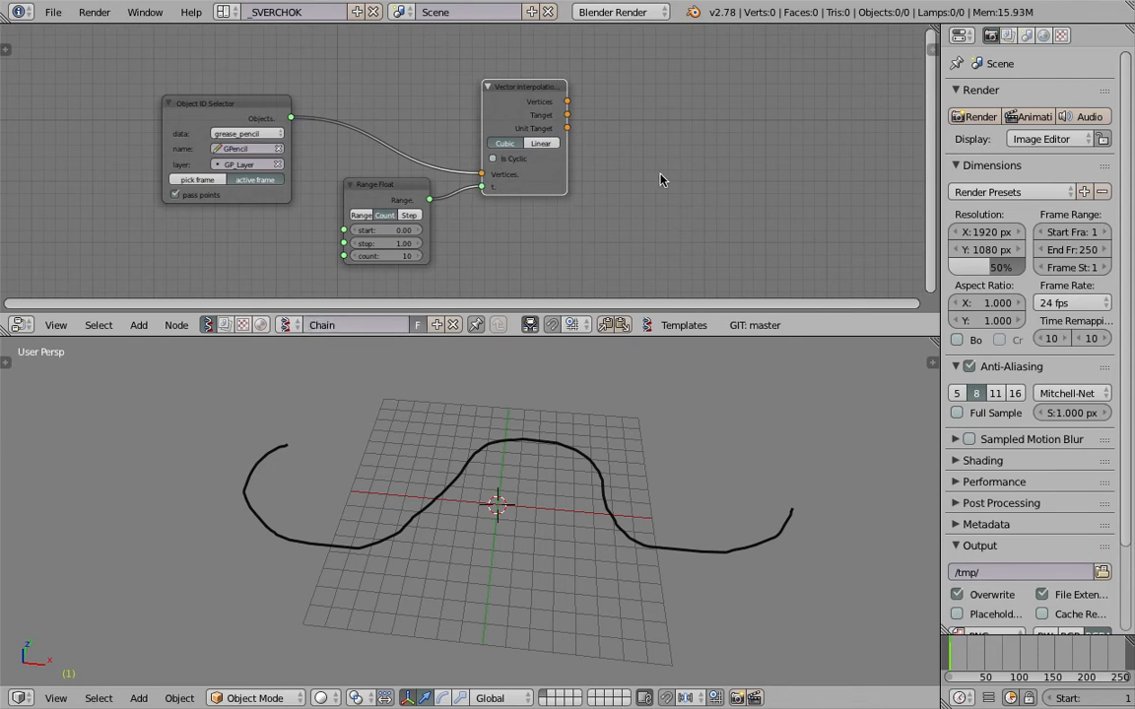
# Save the Blender file as sv_chain_001.blend in the Desktop folder.
pyautogui.hotkey('ctrl', 'shift', 's')
pyautogui.click(596, 79)
pyautogui.write('sv')
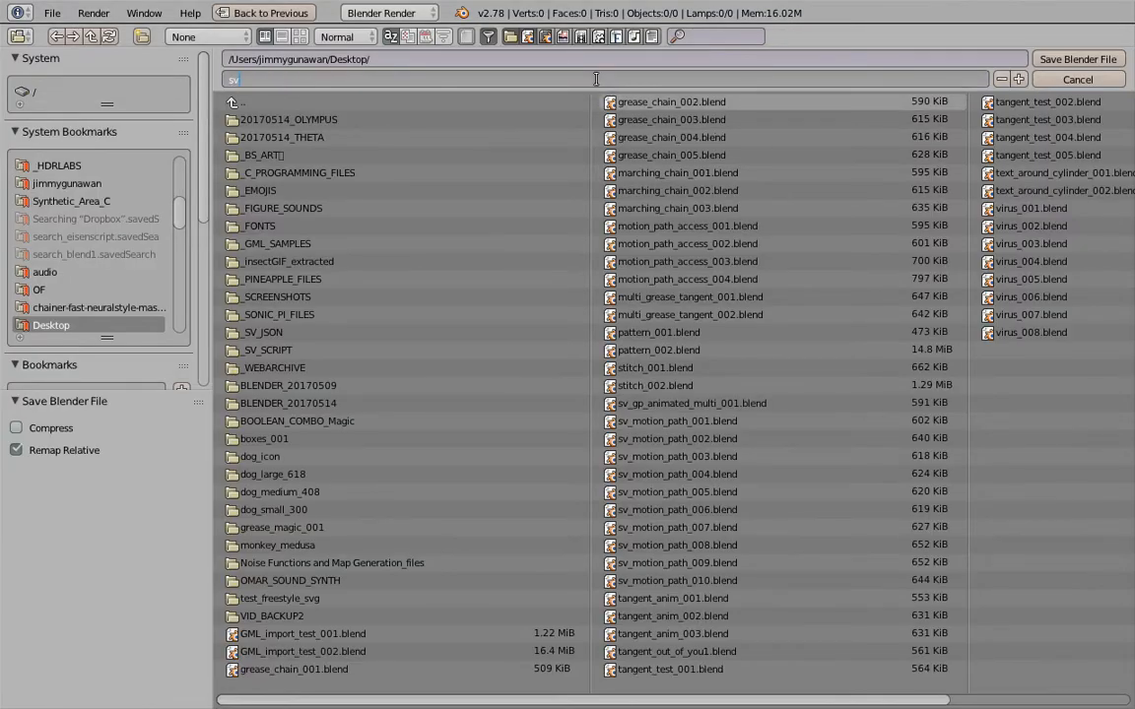
pyautogui.write('_chain_001')
pyautogui.press('Return')
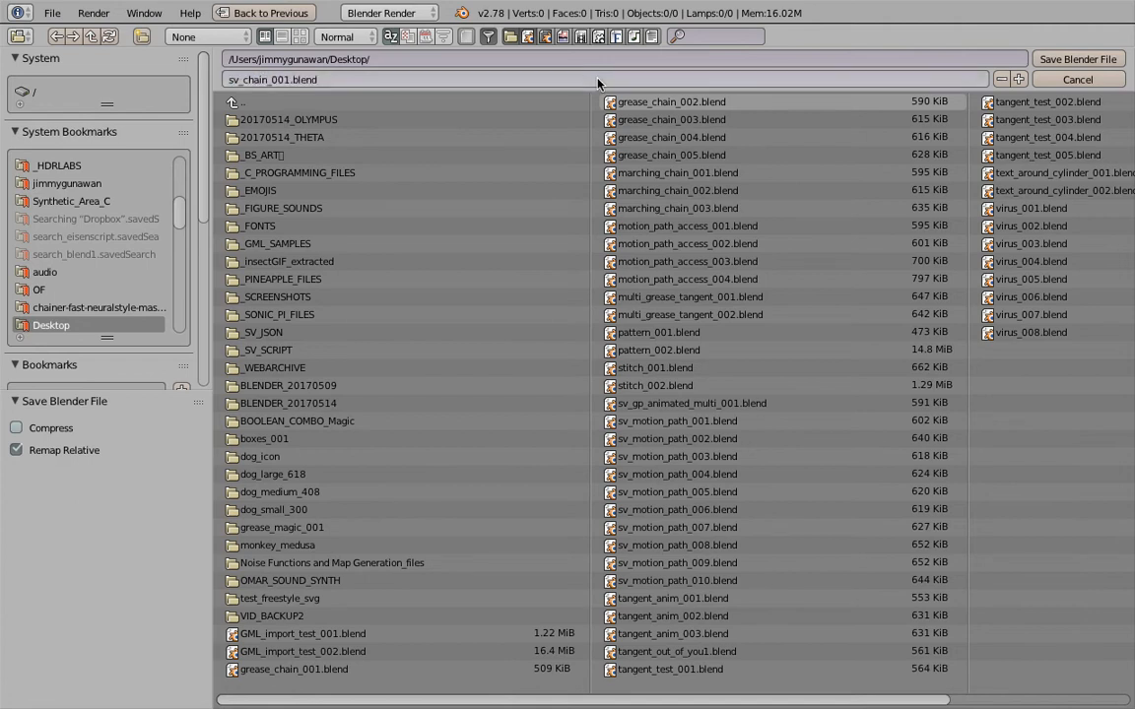
pyautogui.click(1078, 59)
pyautogui.moveTo(451, 517)
pyautogui.mouseDown(button='middle')
pyautogui.moveTo(494, 522)
pyautogui.moveTo(393, 490)
pyautogui.mouseUp(button='middle')
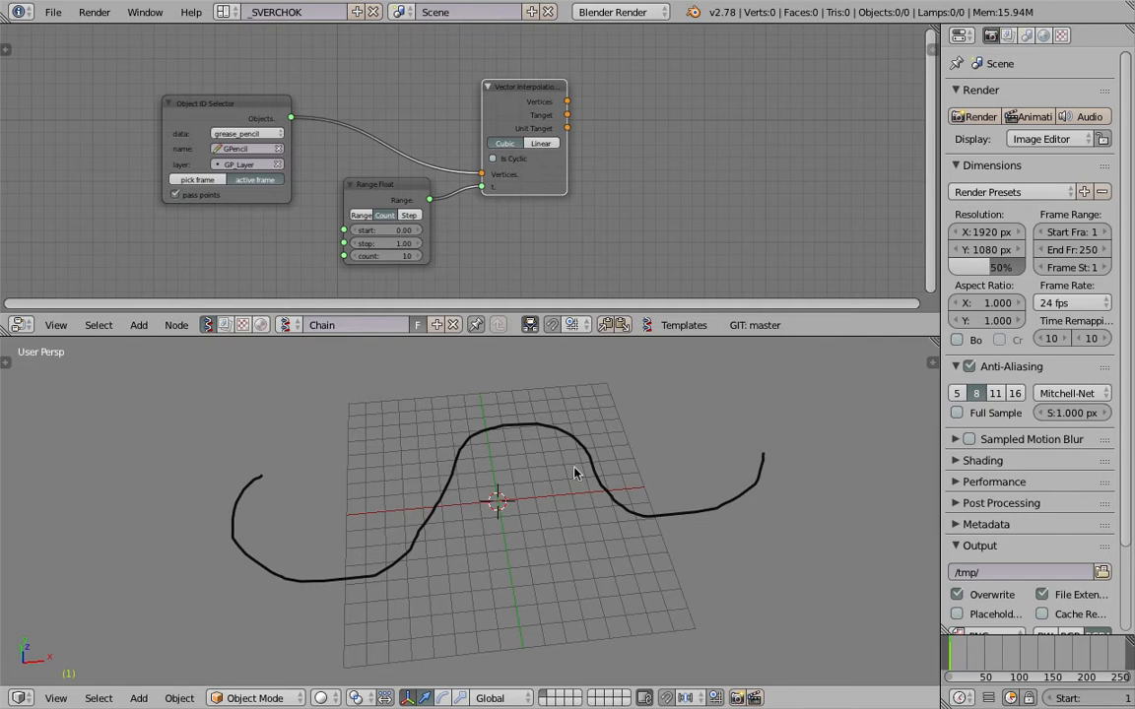
pyautogui.moveTo(635, 419)
pyautogui.mouseDown(button='middle')
pyautogui.moveTo(601, 430)
pyautogui.moveTo(565, 422)
pyautogui.mouseUp(button='middle')
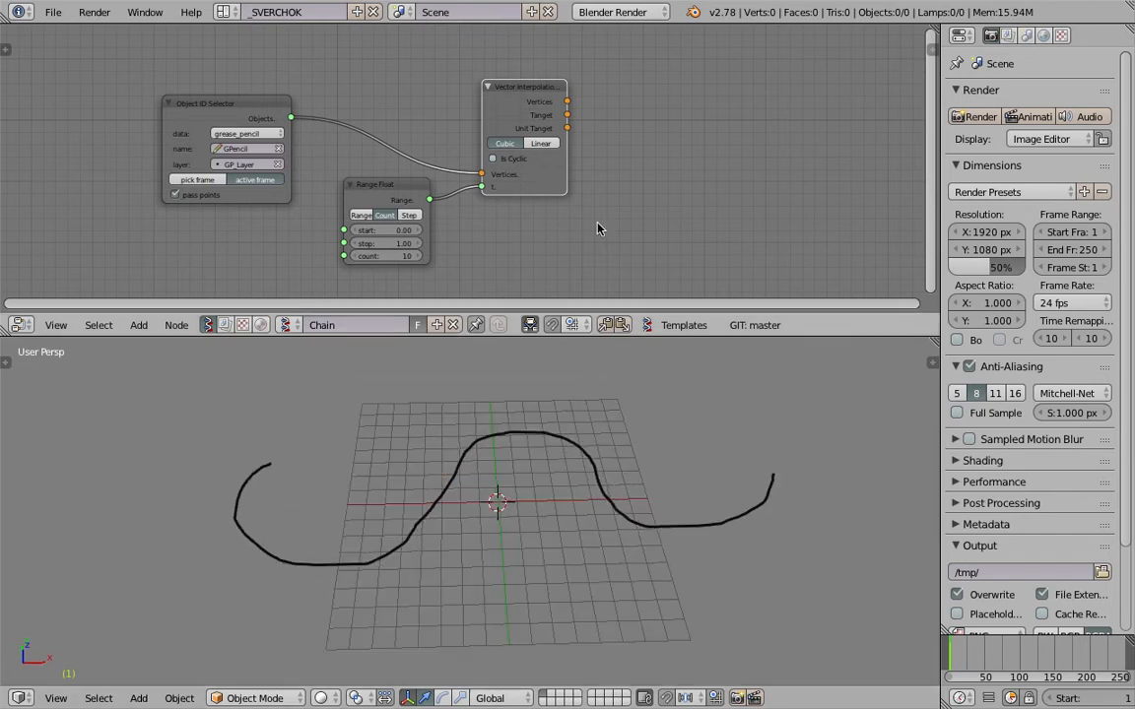
# Reposition the nodes to free space beside Vector Interpolation and save the file over the existing version.
pyautogui.moveTo(598, 231); pyautogui.dragTo(535, 233, button='middle')
pyautogui.moveTo(444, 104); pyautogui.dragTo(450, 93)
pyautogui.moveTo(145, 107); pyautogui.dragTo(166, 91)
pyautogui.moveTo(380, 138); pyautogui.dragTo(428, 164, button='middle')
pyautogui.hotkey('ctrl', 's')
pyautogui.click(580, 178)
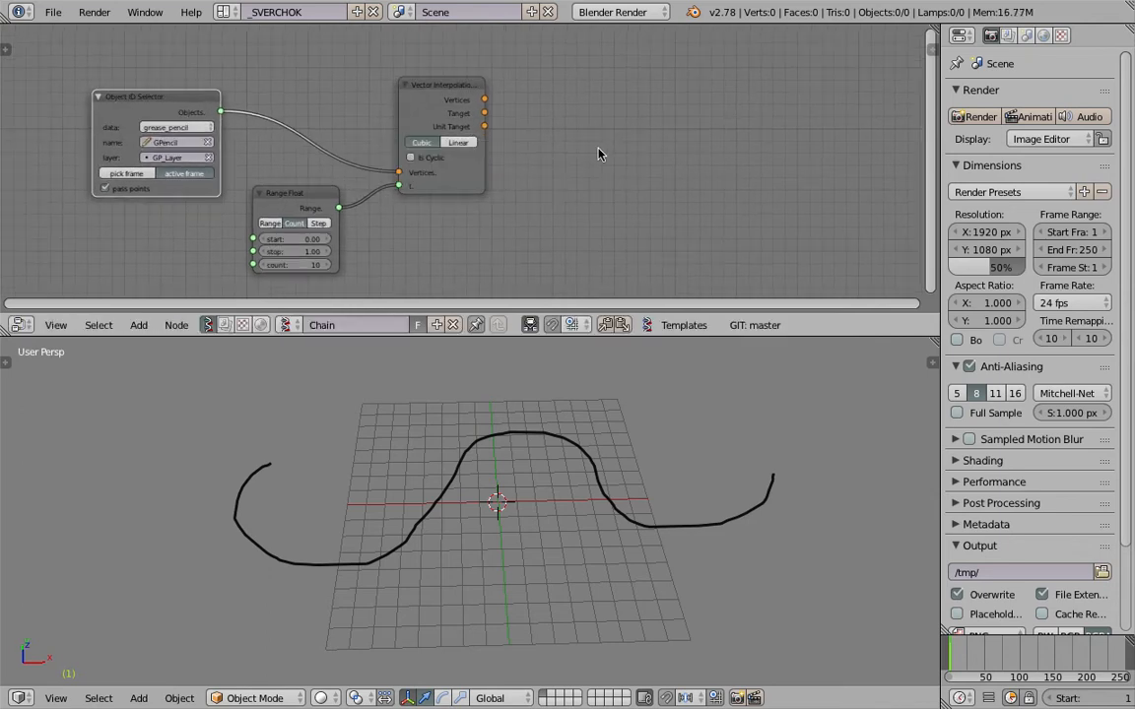
# Add a Viewer Draw node beside the Vector Interpolation node.
pyautogui.hotkey('shift', 'a')
pyautogui.click(600, 151)
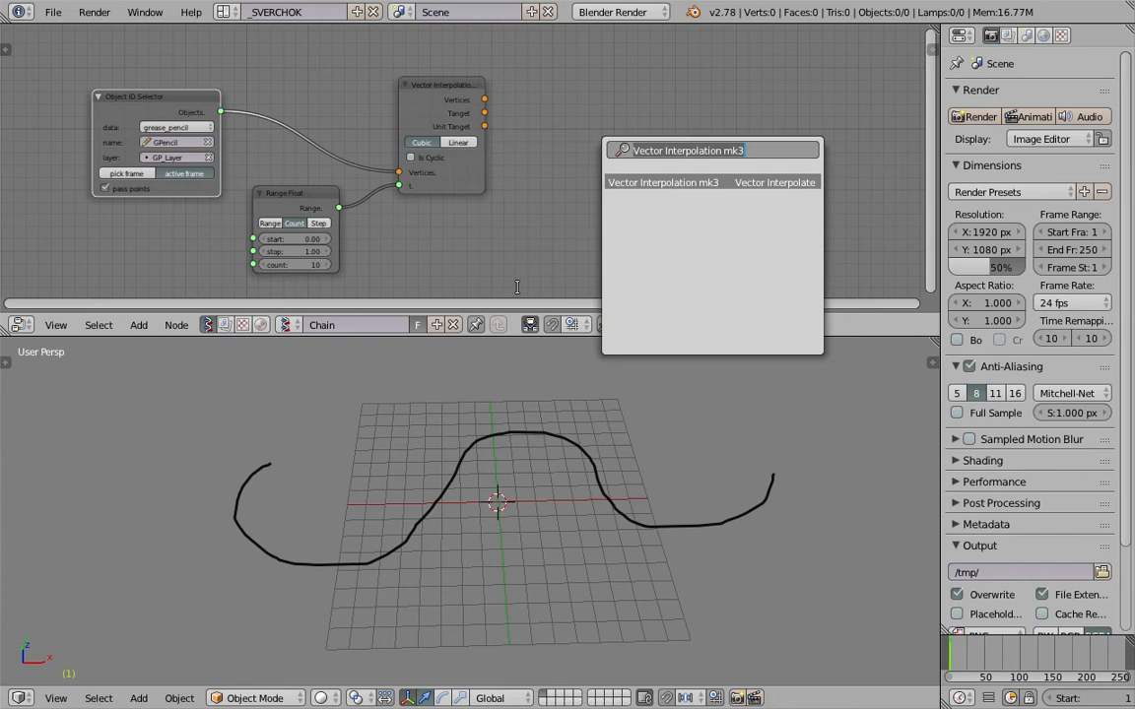
pyautogui.write('viewer')
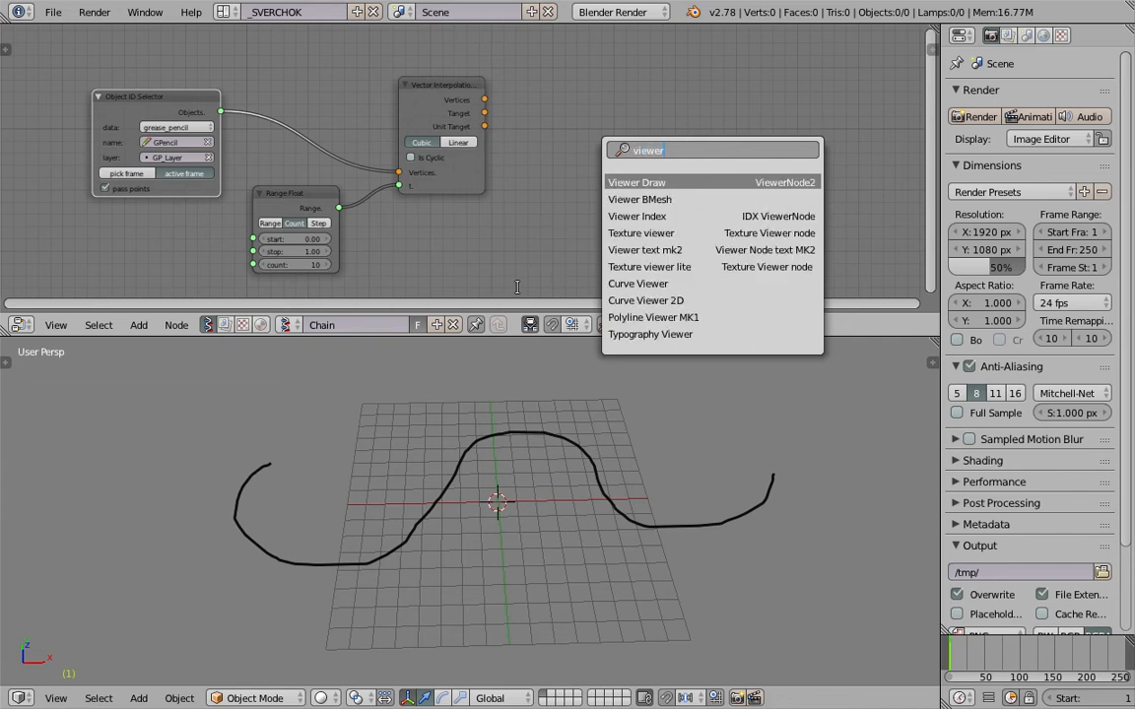
pyautogui.press('Return')
pyautogui.click(637, 82)
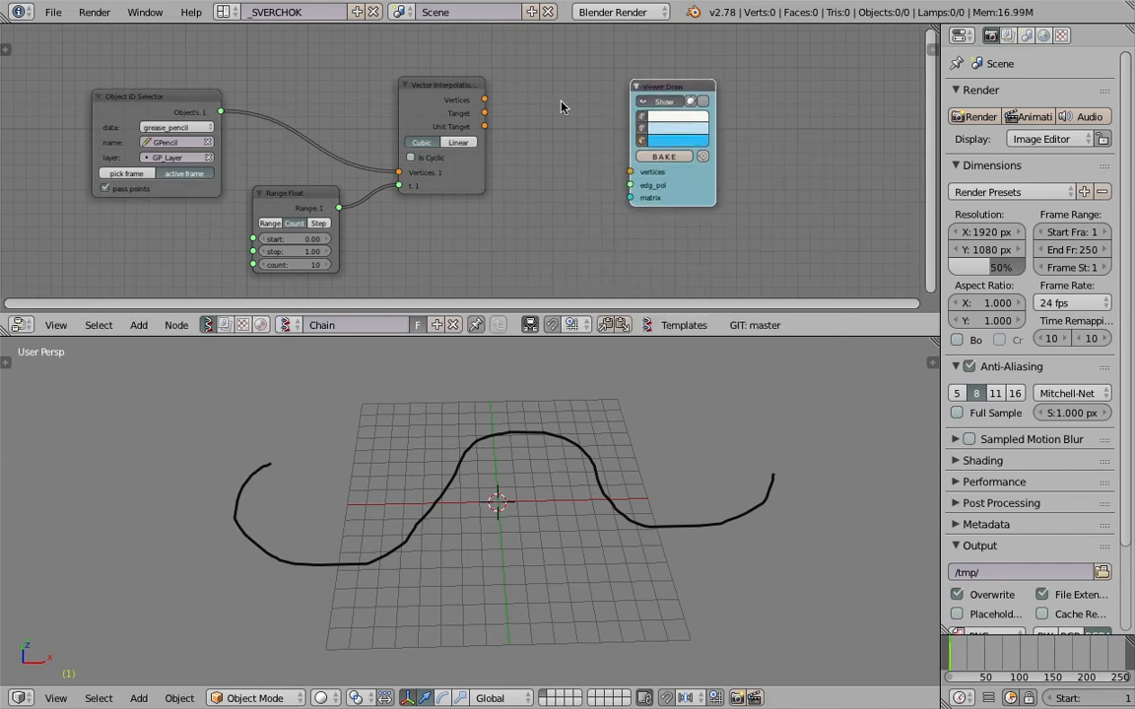
# Link the Vector Interpolation Vertices output to Viewer Draw's vertices input and move Viewer Draw farther away.
pyautogui.moveTo(485, 99); pyautogui.dragTo(630, 172)
pyautogui.moveTo(583, 496); pyautogui.dragTo(606, 483, button='middle')
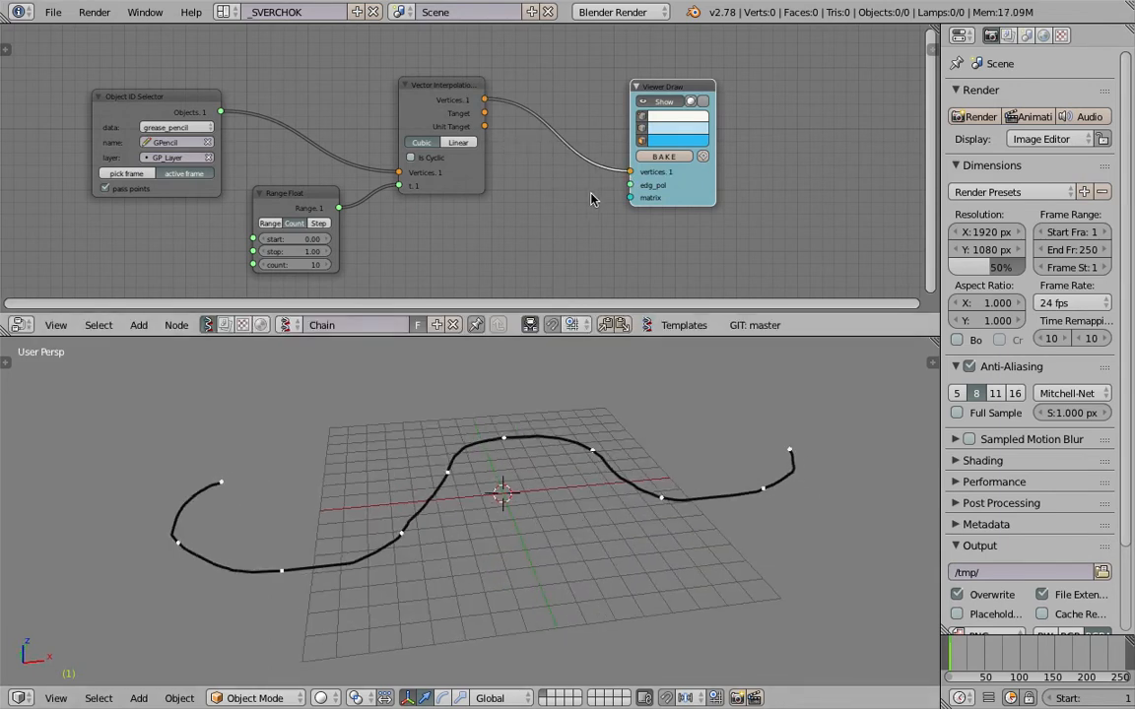
pyautogui.moveTo(678, 200); pyautogui.dragTo(740, 184)
# Add a Matrix in node on the link between Vector Interpolation and Viewer Draw.
pyautogui.hotkey('alt', 'space')
pyautogui.write('matrix i')
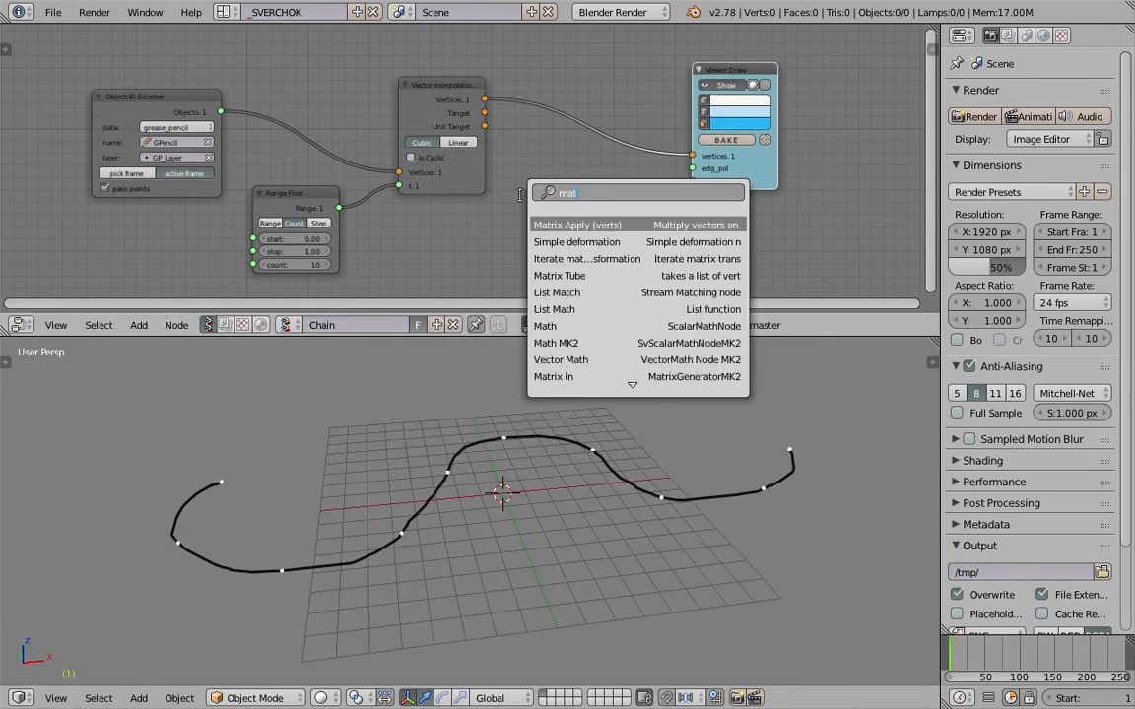
pyautogui.press('Return')
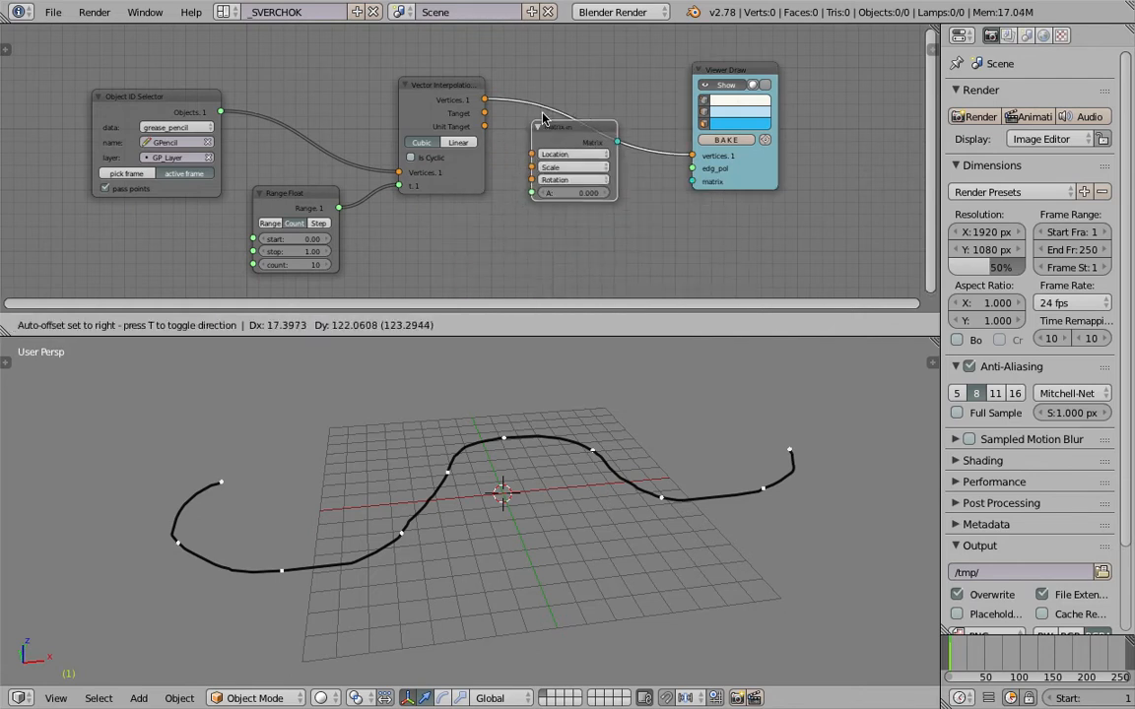
pyautogui.click(532, 115)
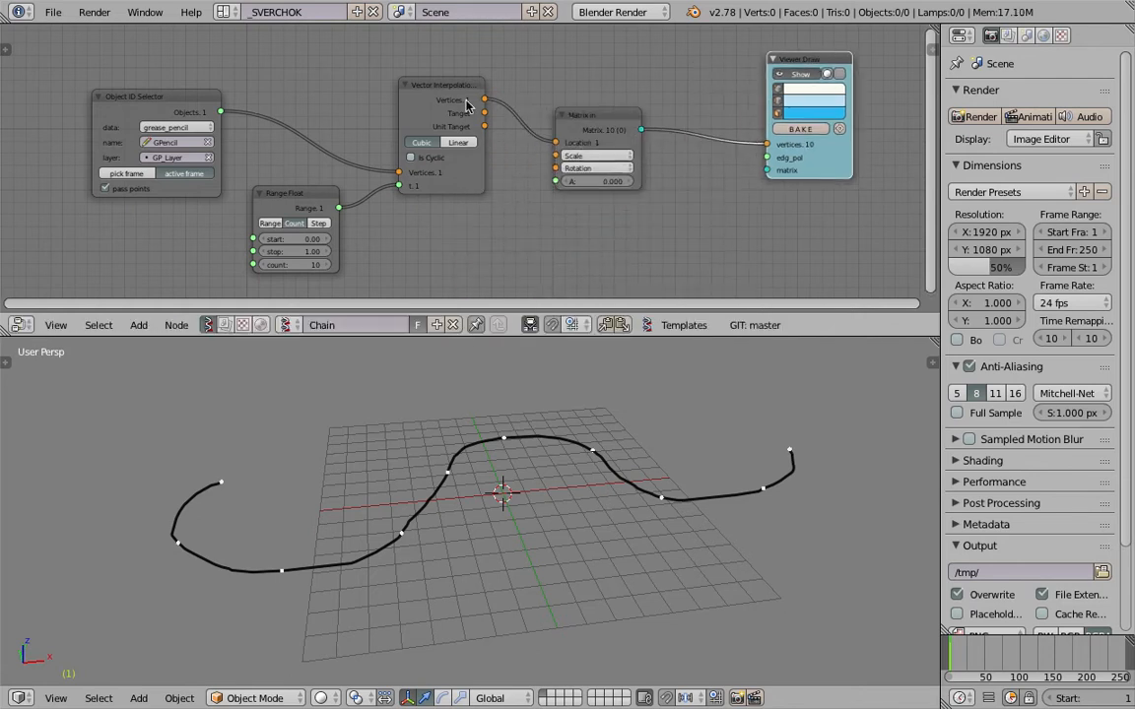
# Link the Tanget output of Vector Interpolation to the A input of Matrix in.
pyautogui.scroll(1, 483, 119)
pyautogui.moveTo(487, 105); pyautogui.dragTo(525, 104)
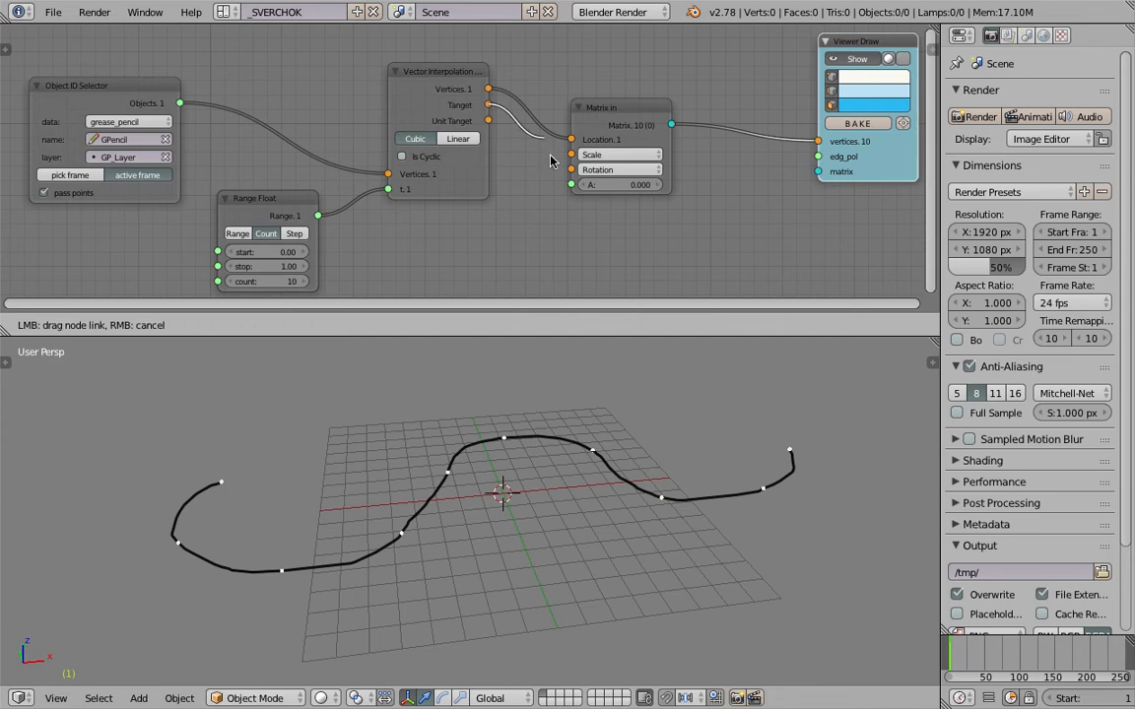
pyautogui.moveTo(550, 156); pyautogui.dragTo(571, 184)
pyautogui.moveTo(608, 181); pyautogui.dragTo(500, 227, button='middle')
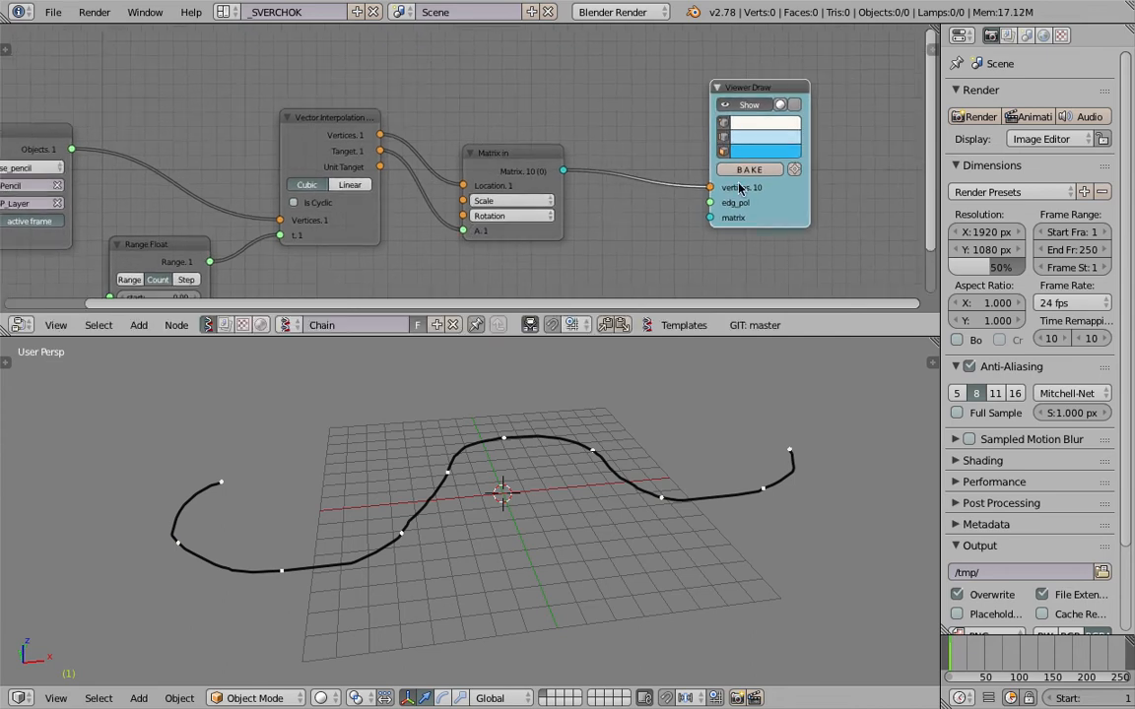
# Replace the Viewer Draw node with a Matrix View node fed by the Matrix in output.
pyautogui.press('x')
pyautogui.hotkey('shift', 'a')
pyautogui.click(635, 148)
pyautogui.write('matrix v')
pyautogui.press('Return')
pyautogui.click(691, 135)
pyautogui.moveTo(564, 171)
pyautogui.mouseDown()
pyautogui.moveTo(624, 159)
pyautogui.moveTo(690, 174)
pyautogui.mouseUp()
pyautogui.click(776, 157)
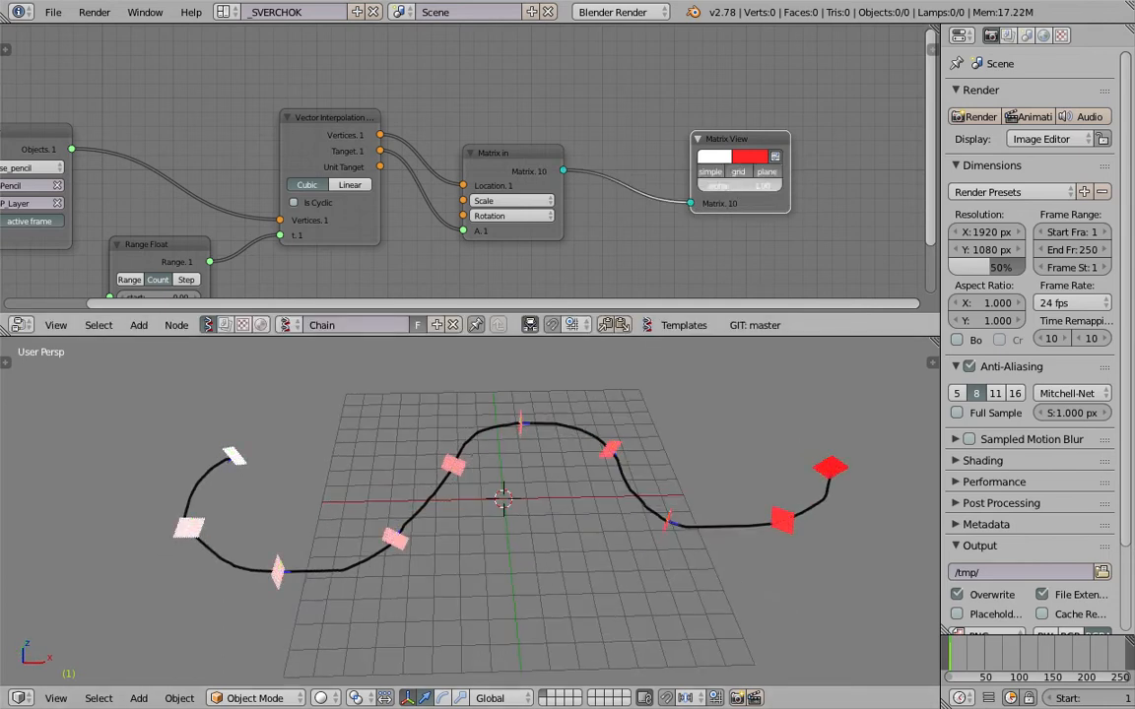
# Move the Matrix in and Matrix View nodes higher up and save the file over the existing version.
pyautogui.moveTo(513, 160); pyautogui.dragTo(528, 126)
pyautogui.moveTo(741, 140); pyautogui.dragTo(720, 89)
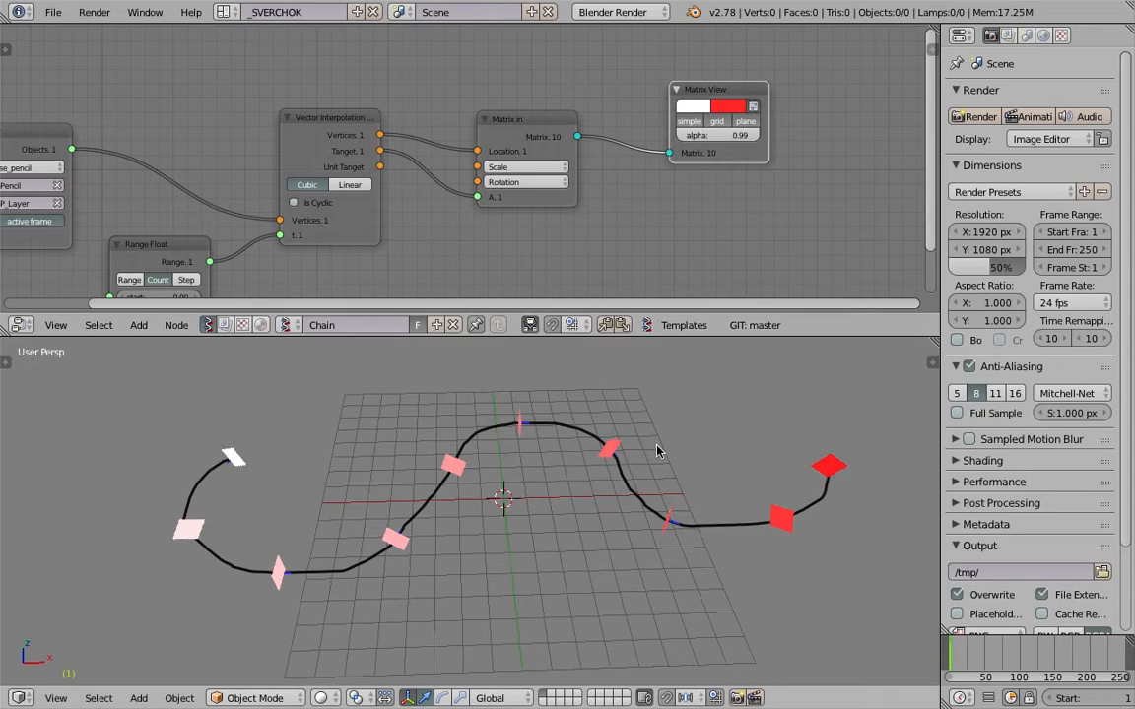
pyautogui.moveTo(638, 445); pyautogui.dragTo(648, 443, button='middle')
pyautogui.hotkey('ctrl', 's')
pyautogui.click(648, 446)
# Set the Rotation vector of the Matrix in node to 1, 0, 0.
pyautogui.moveTo(527, 426); pyautogui.dragTo(494, 379, button='middle')
pyautogui.click(566, 164)
pyautogui.click(581, 180)
pyautogui.write('1')
pyautogui.press('Tab')
pyautogui.press('Tab')
pyautogui.write('0')
pyautogui.press('Tab')
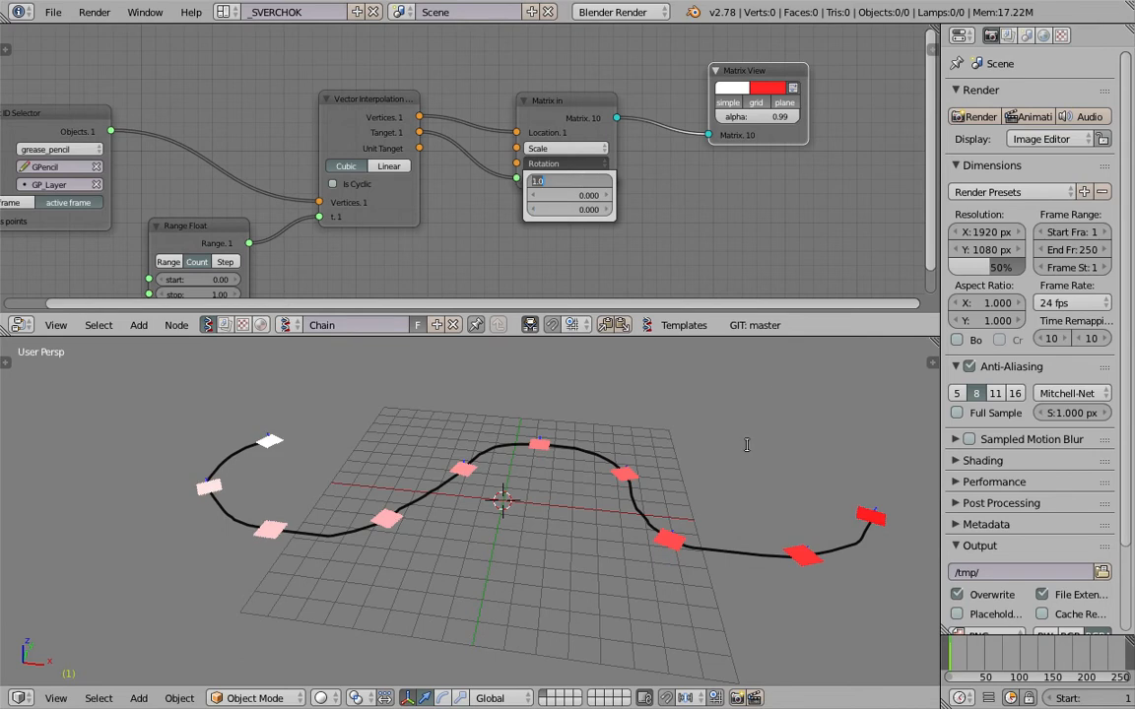
pyautogui.press('Return')
# Save the file over the existing version and enlarge the node editor area above the 3D view.
pyautogui.moveTo(380, 531); pyautogui.dragTo(593, 531, button='middle')
pyautogui.hotkey('ctrl', 's')
pyautogui.click(593, 532)
pyautogui.scroll(-4, 412, 200)
pyautogui.moveTo(498, 246); pyautogui.dragTo(593, 145, button='middle')
pyautogui.hotkey('ctrl', 's')
pyautogui.click(593, 144)
pyautogui.moveTo(645, 339); pyautogui.dragTo(645, 428)
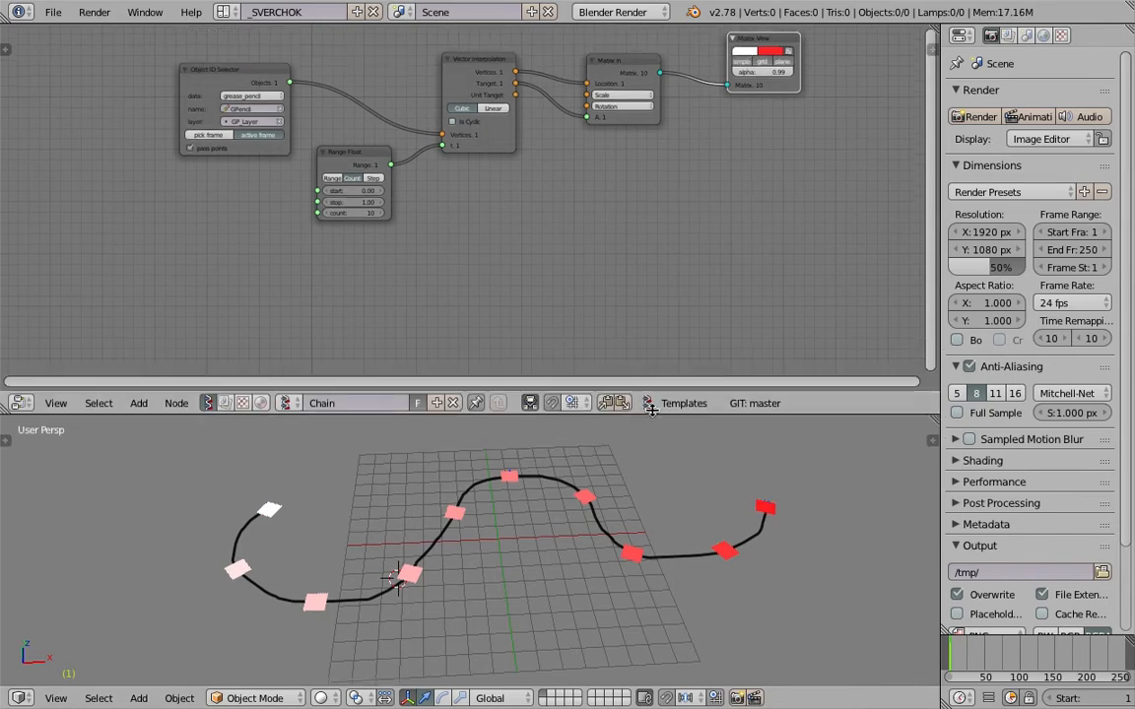
# Add a Viewer BMesh node beyond the Matrix View node.
pyautogui.moveTo(655, 185); pyautogui.dragTo(452, 256, button='middle')
pyautogui.scroll(1, 509, 201)
pyautogui.hotkey('shift', 'a')
pyautogui.click(585, 237)
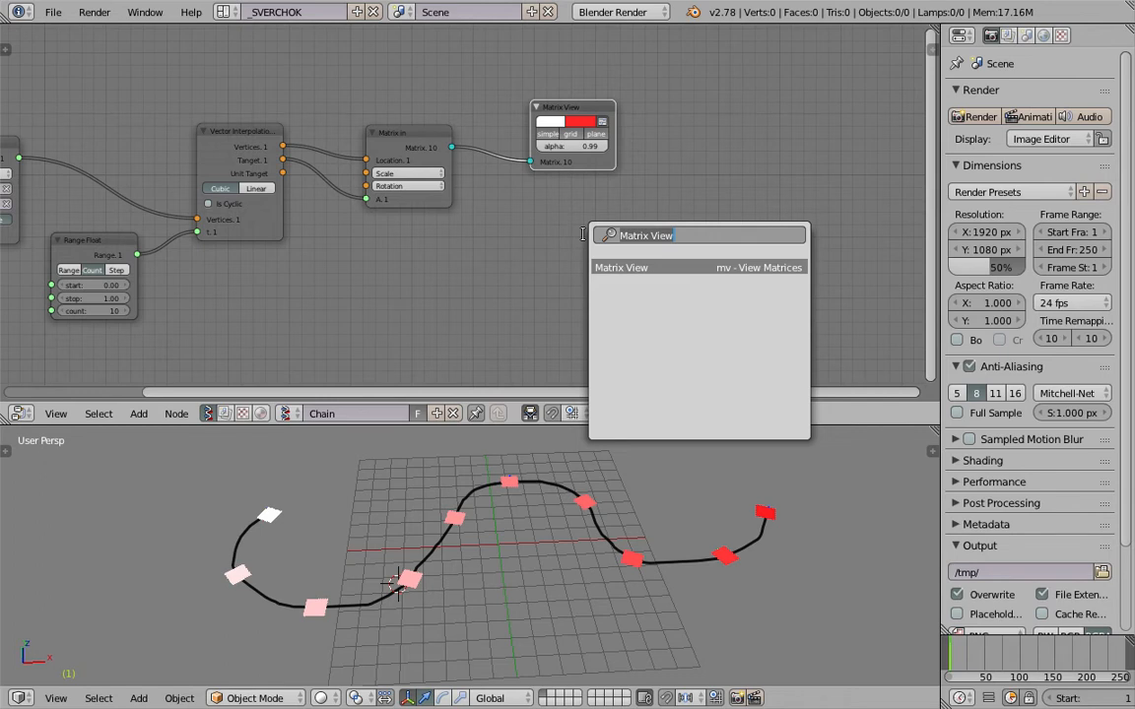
pyautogui.write('bm')
pyautogui.press('Return')
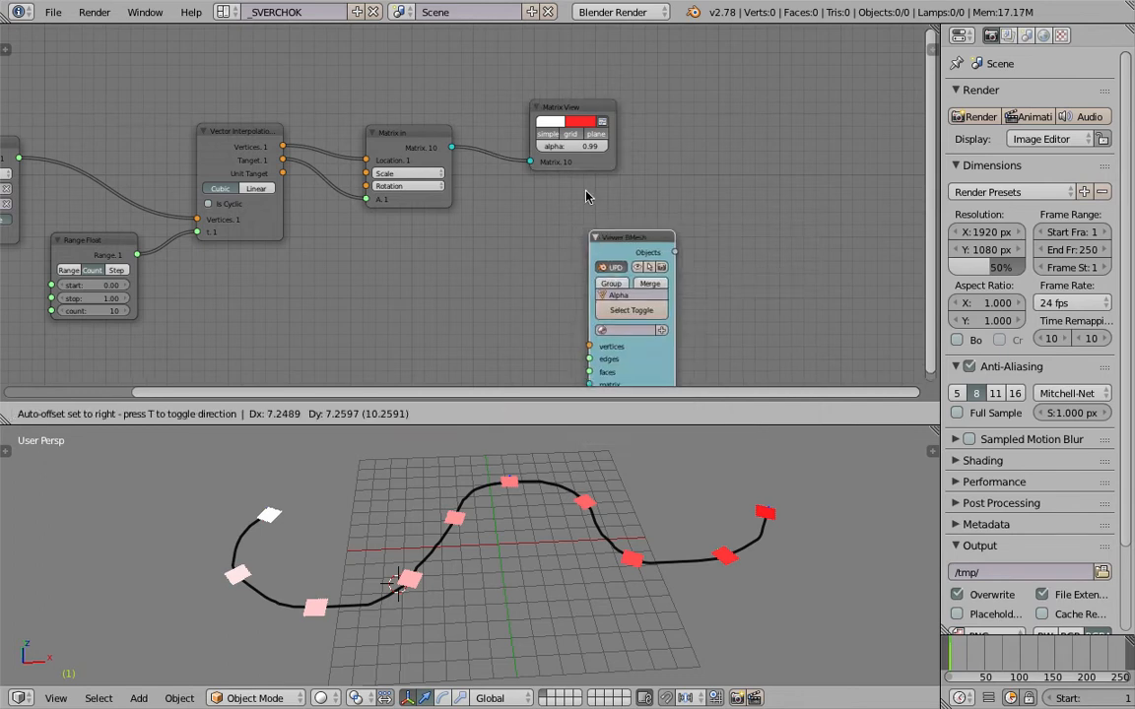
pyautogui.click(636, 140)
# Link the Matrix in output to Viewer BMesh's matrix input and move Matrix View below the node chain.
pyautogui.moveTo(452, 148); pyautogui.dragTo(648, 250)
pyautogui.moveTo(575, 136); pyautogui.dragTo(523, 308)
pyautogui.moveTo(523, 309); pyautogui.dragTo(538, 346, button='middle')
# Add a Plane MK2 node above the matrix link and space it apart from Viewer BMesh.
pyautogui.hotkey('alt', 'space')
pyautogui.write('pla')
pyautogui.press('Return')
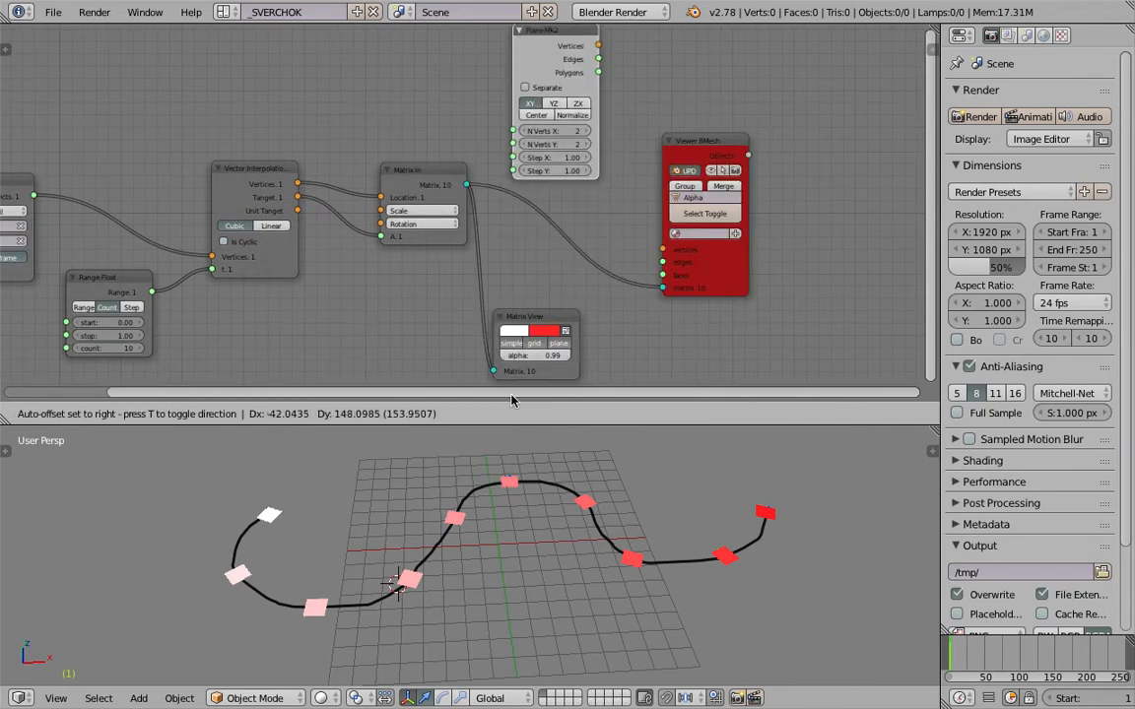
pyautogui.click(550, 29)
pyautogui.moveTo(701, 143); pyautogui.dragTo(746, 102)
pyautogui.moveTo(670, 50); pyautogui.dragTo(640, 119, button='middle')
# Link the Plane MK2 Vertices and Polygons outputs to the vertices and faces inputs of Viewer BMesh.
pyautogui.moveTo(568, 113); pyautogui.dragTo(678, 280)
pyautogui.moveTo(569, 140); pyautogui.dragTo(677, 304)
pyautogui.moveTo(362, 237); pyautogui.dragTo(388, 196, button='middle')
pyautogui.scroll(2, 442, 574)
pyautogui.moveTo(442, 573); pyautogui.dragTo(448, 591, button='middle')
pyautogui.keyDown('shift'); pyautogui.moveTo(448, 591); pyautogui.dragTo(523, 569, button='middle'); pyautogui.keyUp('shift')
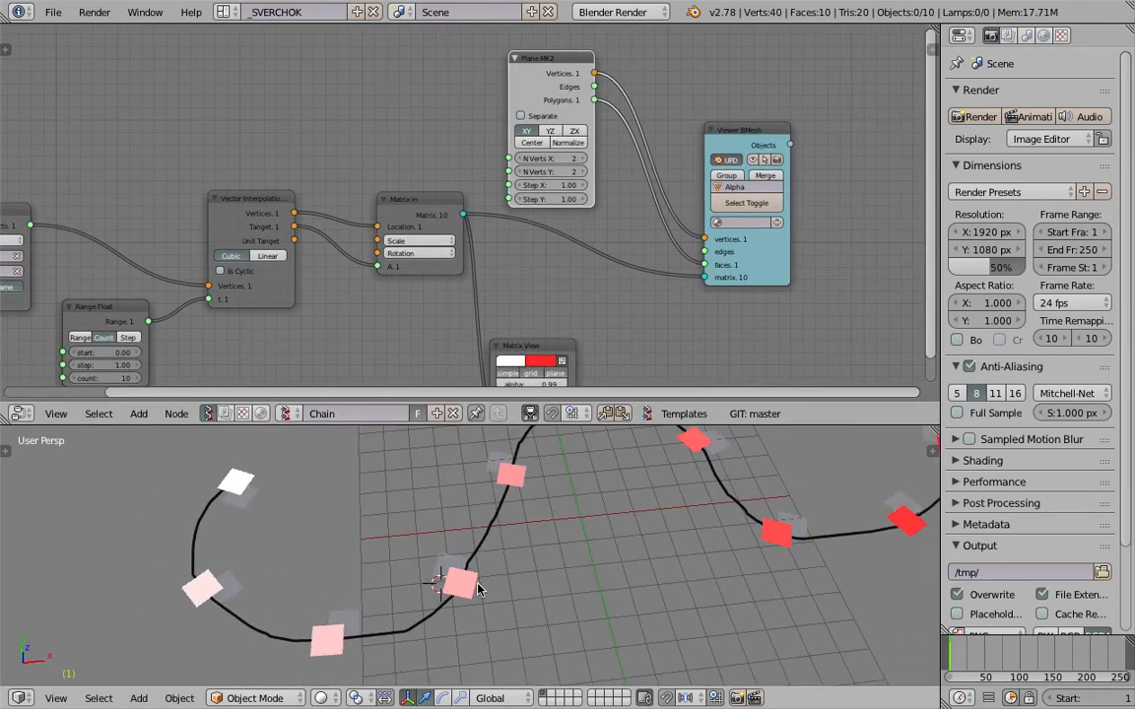
# With the 3D view in wireframe, enable Center on Plane MK2 and set its Step X and Step Y to 2.11.
pyautogui.rightClick(414, 575)
pyautogui.moveTo(414, 575); pyautogui.dragTo(473, 562, button='middle')
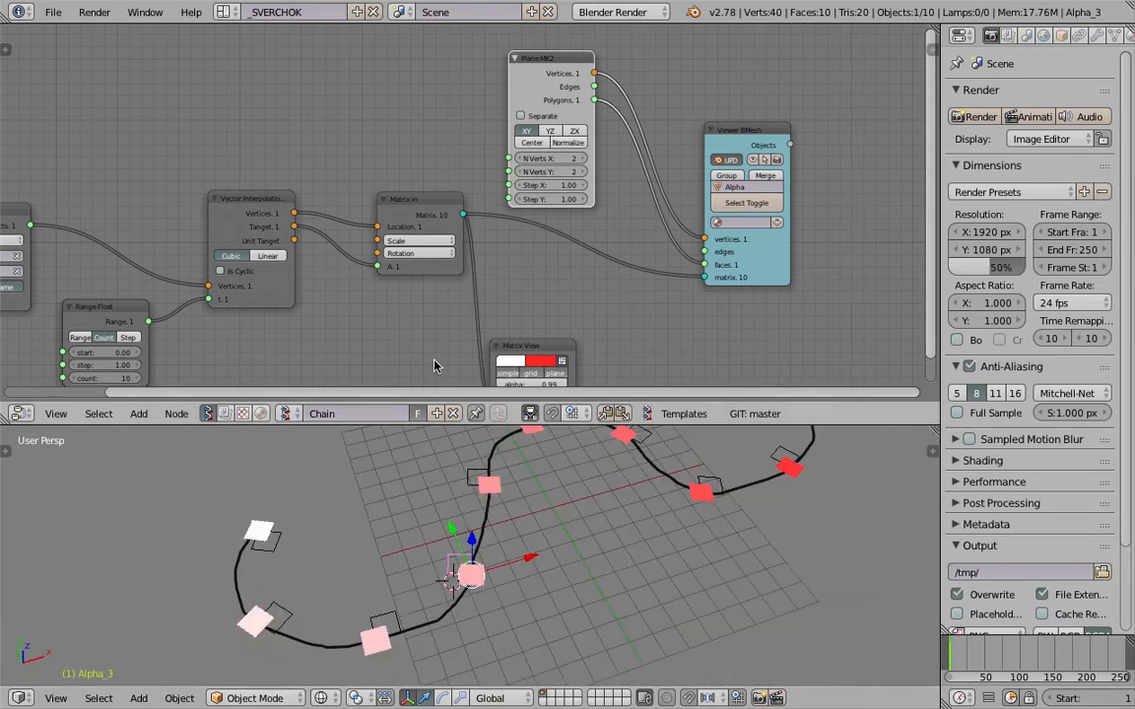
pyautogui.scroll(3, 589, 172)
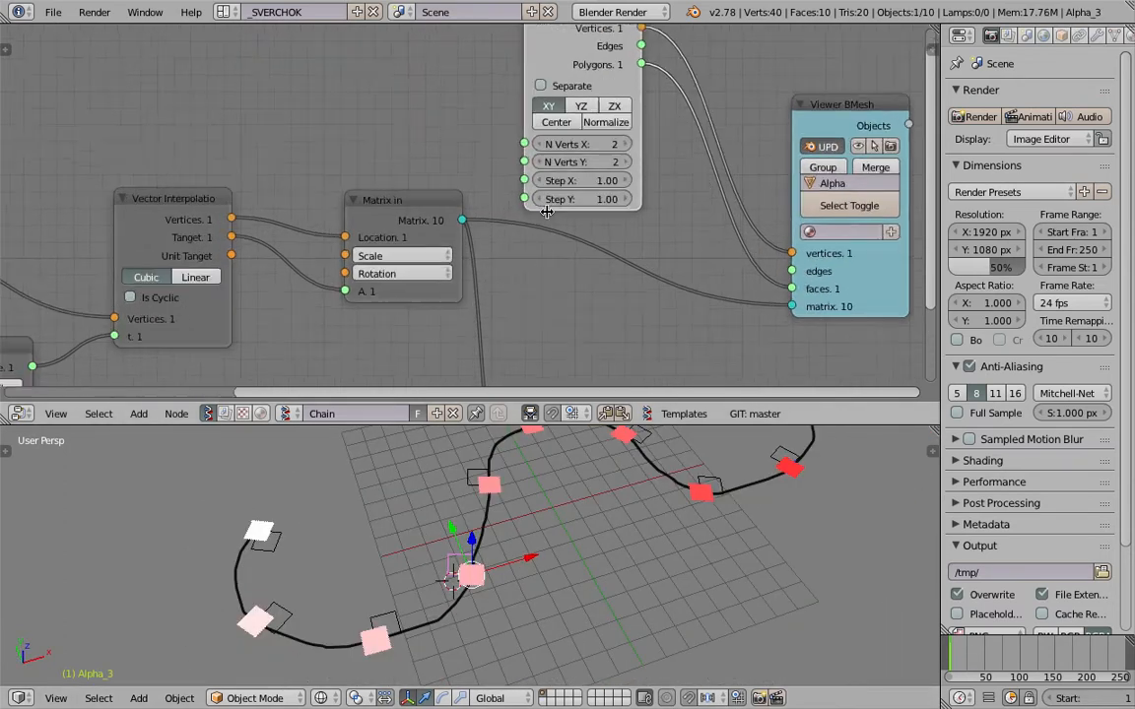
pyautogui.moveTo(621, 504); pyautogui.dragTo(557, 500, button='middle')
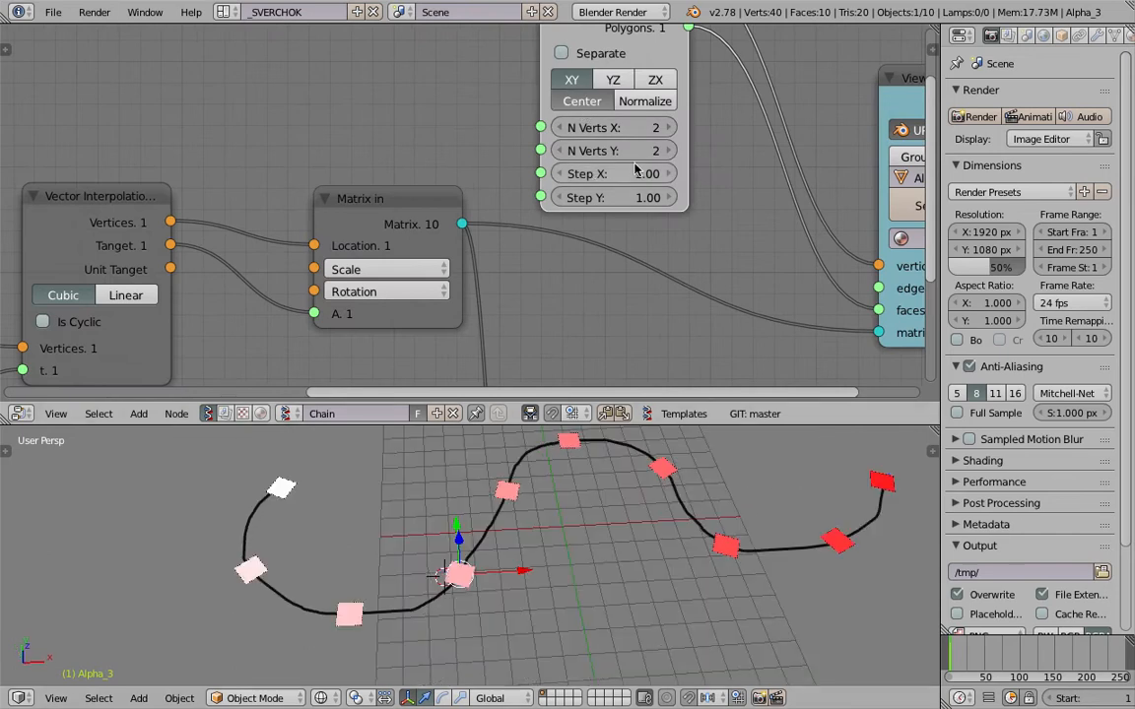
pyautogui.moveTo(639, 171); pyautogui.dragTo(650, 387)
pyautogui.scroll(-3, 669, 568)
# Delete the Matrix View node.
pyautogui.moveTo(606, 292); pyautogui.dragTo(624, 150, button='middle')
pyautogui.moveTo(593, 271); pyautogui.dragTo(632, 240)
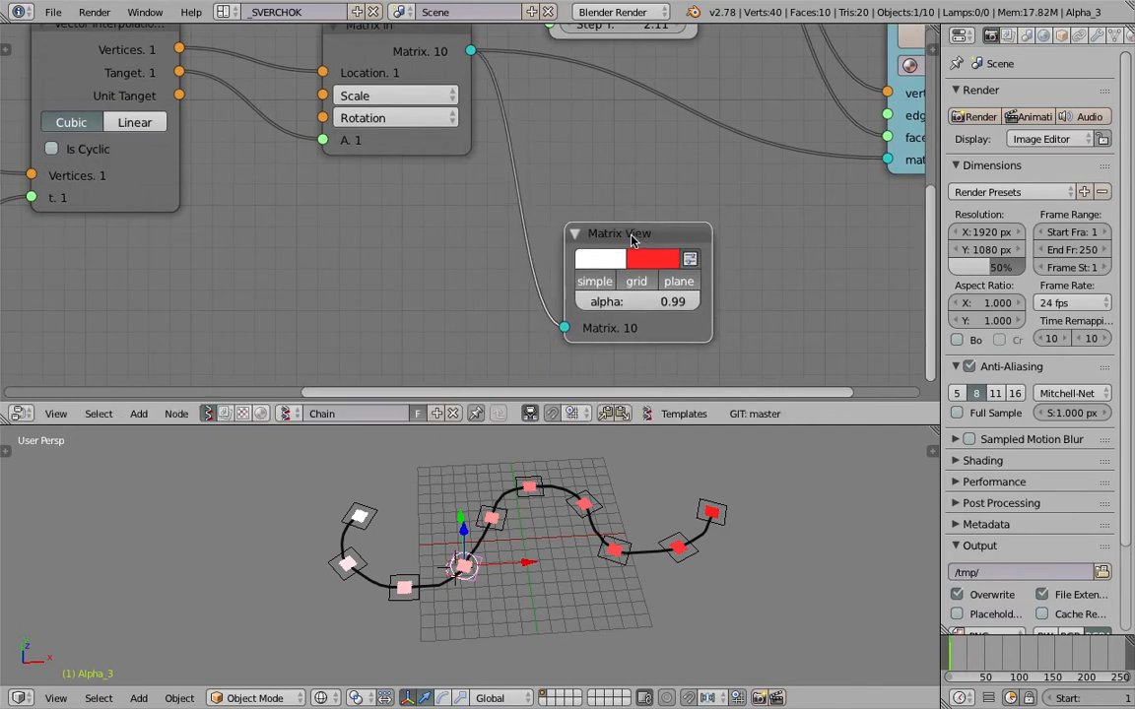
pyautogui.press('x')
# Set the Range Float count to 19.
pyautogui.moveTo(506, 203); pyautogui.dragTo(518, 217, button='middle')
pyautogui.scroll(-3, 266, 181)
pyautogui.moveTo(83, 182); pyautogui.dragTo(623, 196, button='middle')
pyautogui.moveTo(507, 327); pyautogui.dragTo(577, 327)
pyautogui.scroll(2, 610, 575)
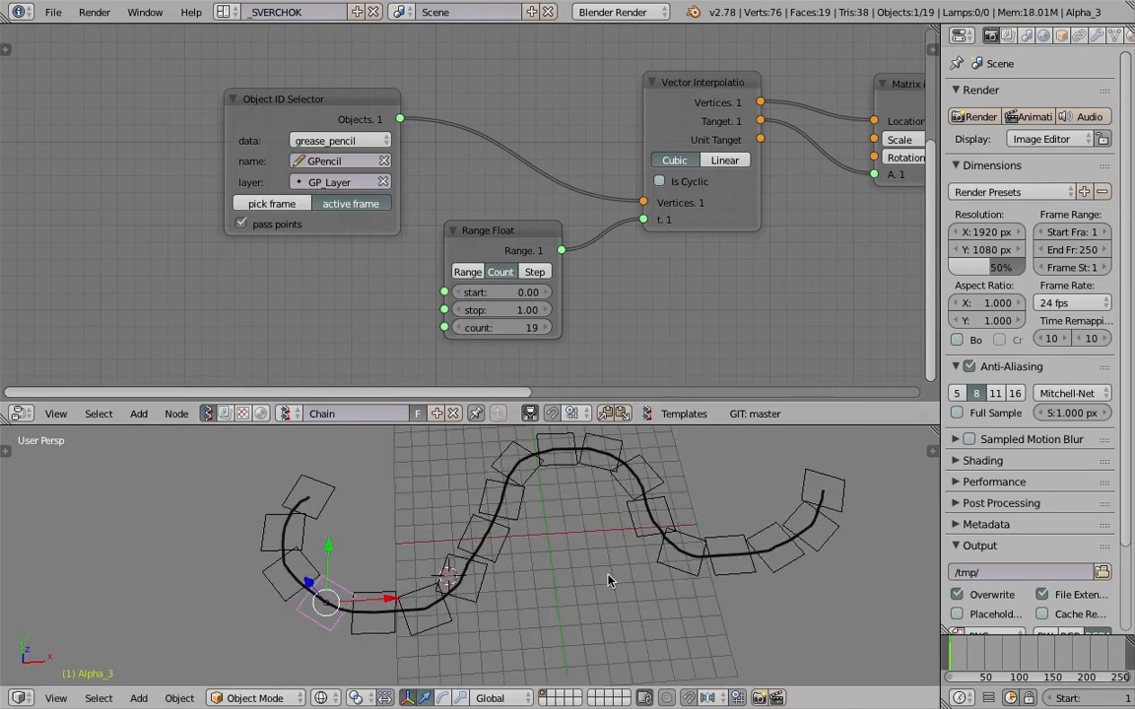
# Return the 3D view to solid shading and select a generated plane near the far end of the stroke.
pyautogui.press('z')
pyautogui.scroll(-2, 607, 572)
pyautogui.rightClick(664, 547)
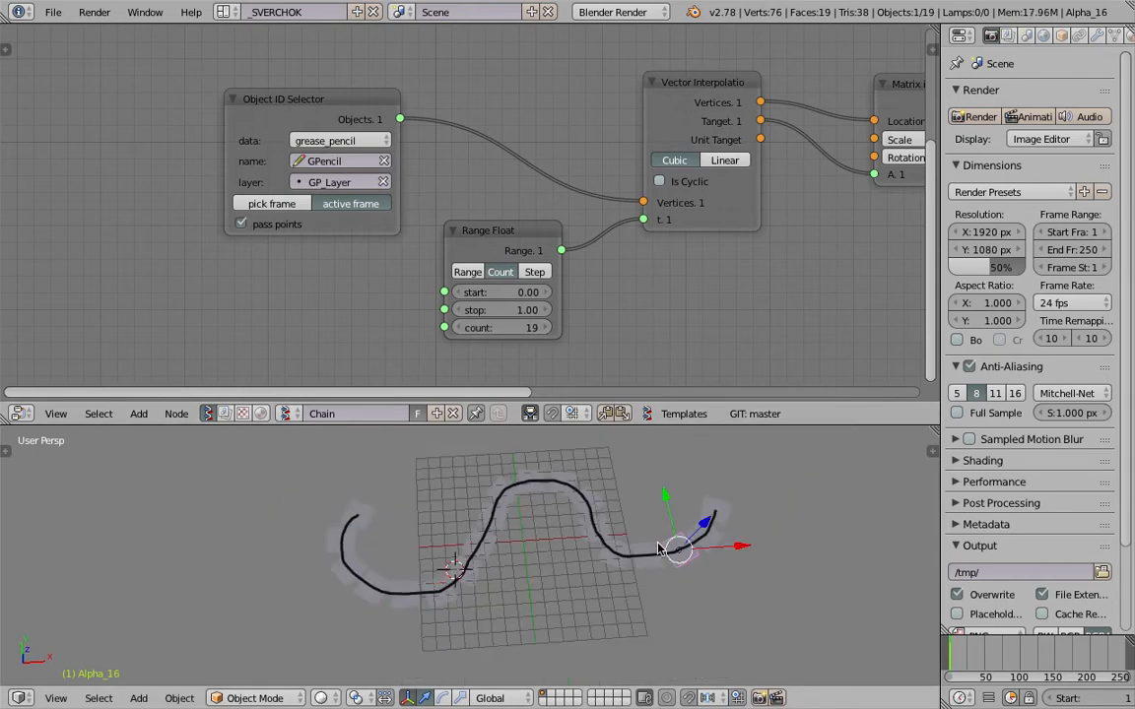
# Split the Properties area, turn the upper part into an Outliner and look through the generated Alpha objects.
pyautogui.moveTo(886, 238); pyautogui.dragTo(532, 240, button='middle')
pyautogui.moveTo(841, 197); pyautogui.dragTo(462, 292, button='middle')
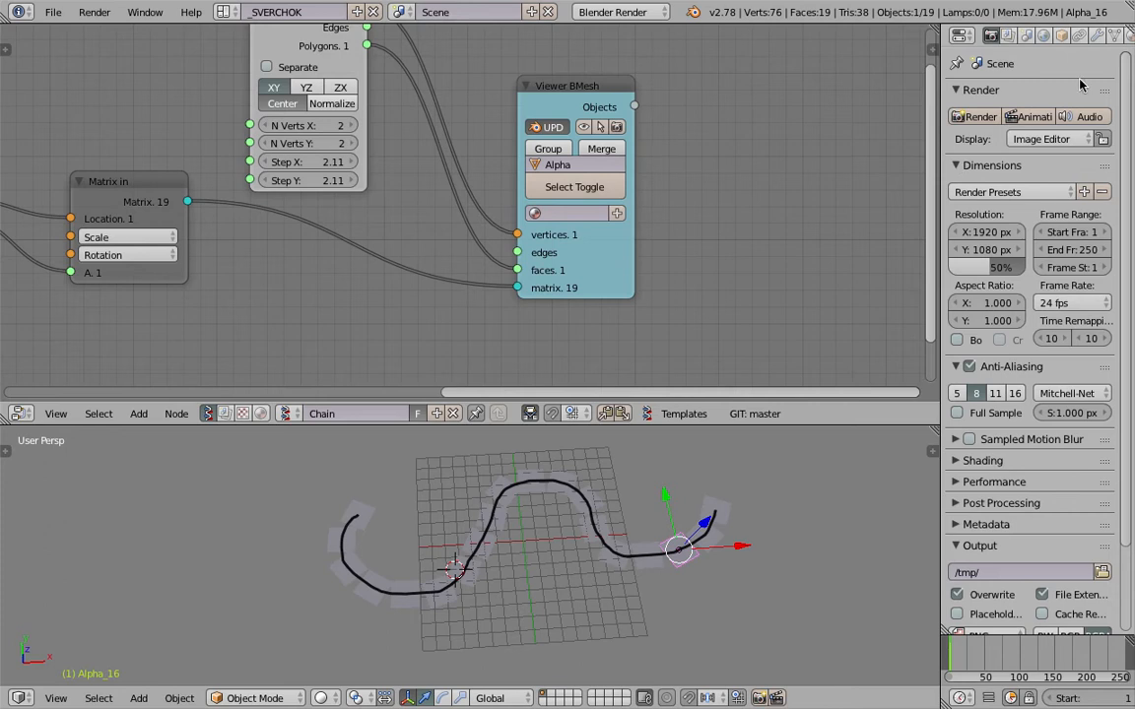
pyautogui.moveTo(1130, 27); pyautogui.dragTo(1129, 194)
pyautogui.moveTo(571, 87); pyautogui.dragTo(574, 78)
pyautogui.moveTo(535, 96); pyautogui.dragTo(579, 138, button='middle')
pyautogui.click(961, 38)
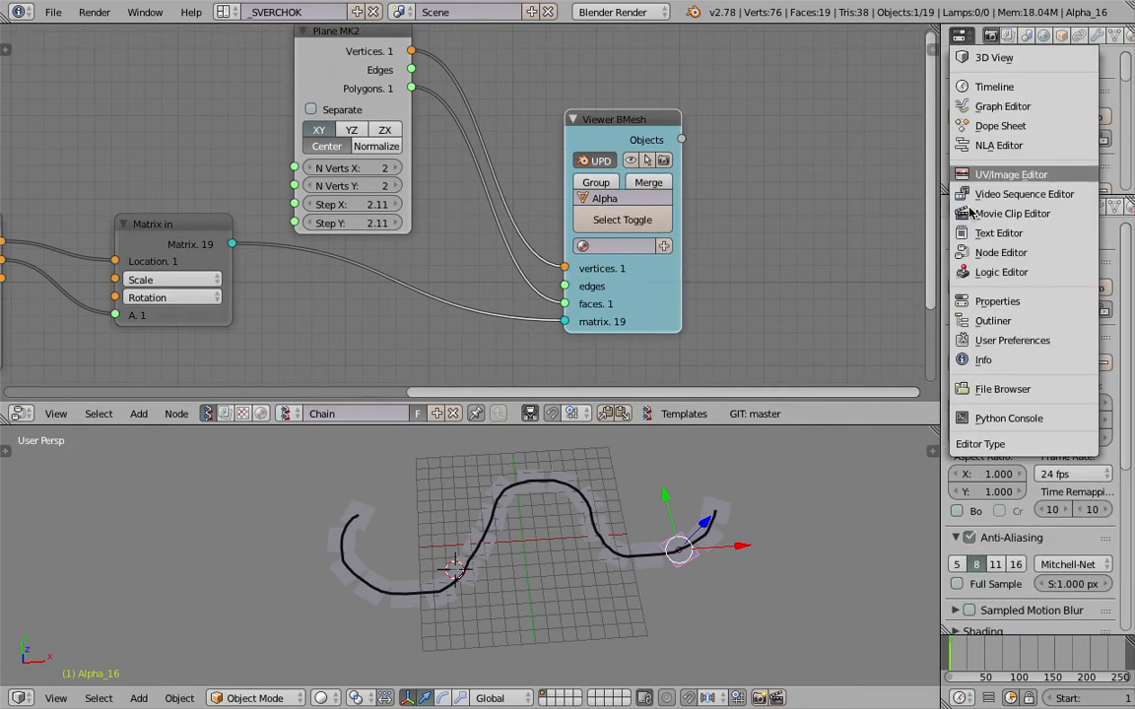
pyautogui.click(950, 306)
pyautogui.scroll(-6, 1130, 57)
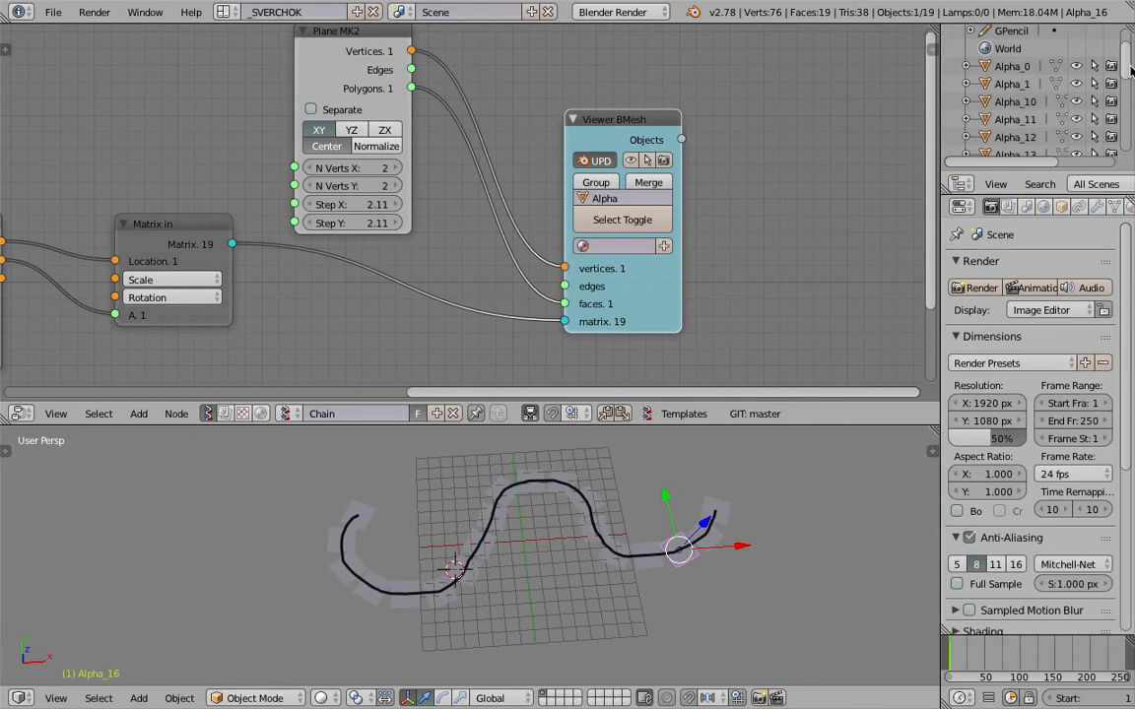
pyautogui.scroll(6, 1130, 99)
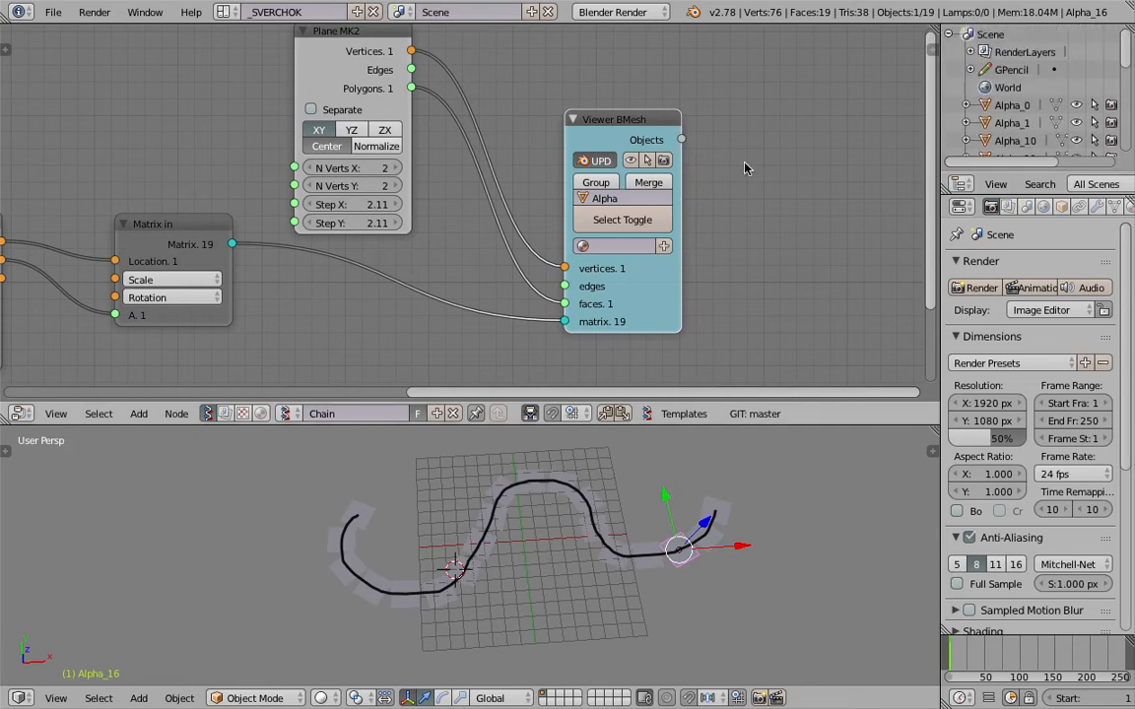
# Enable Merge on the Viewer BMesh node and select the combined chain mesh in the 3D view.
pyautogui.scroll(1, 689, 167)
pyautogui.click(695, 178)
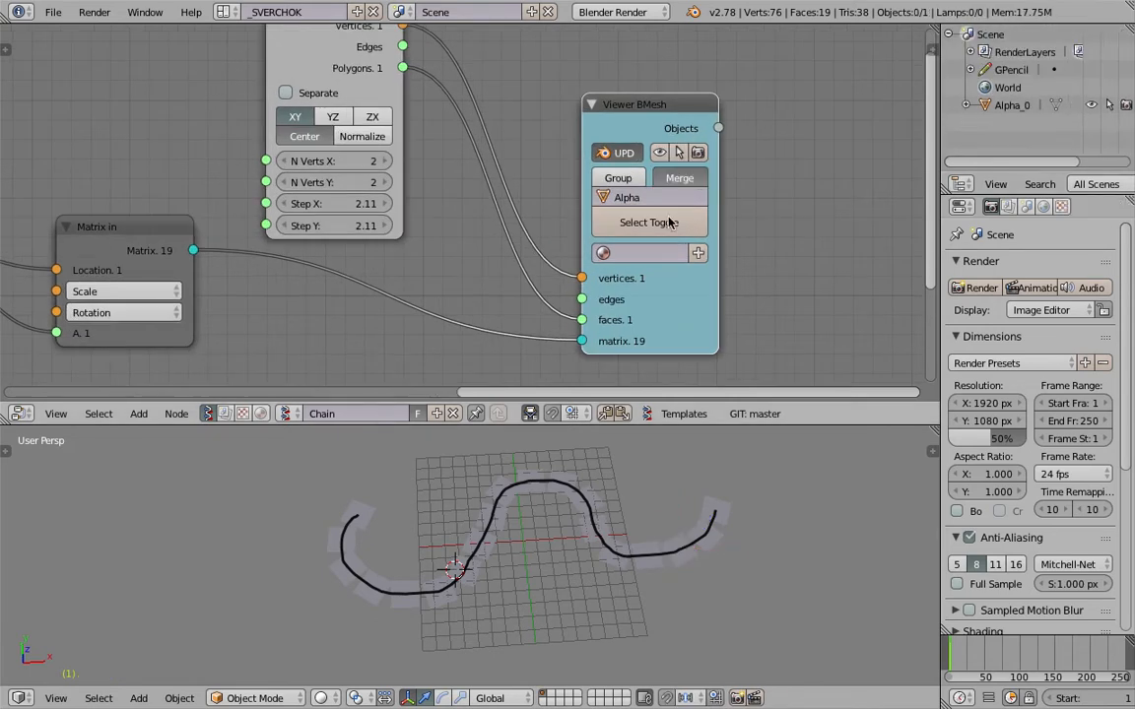
pyautogui.scroll(-3, 595, 504)
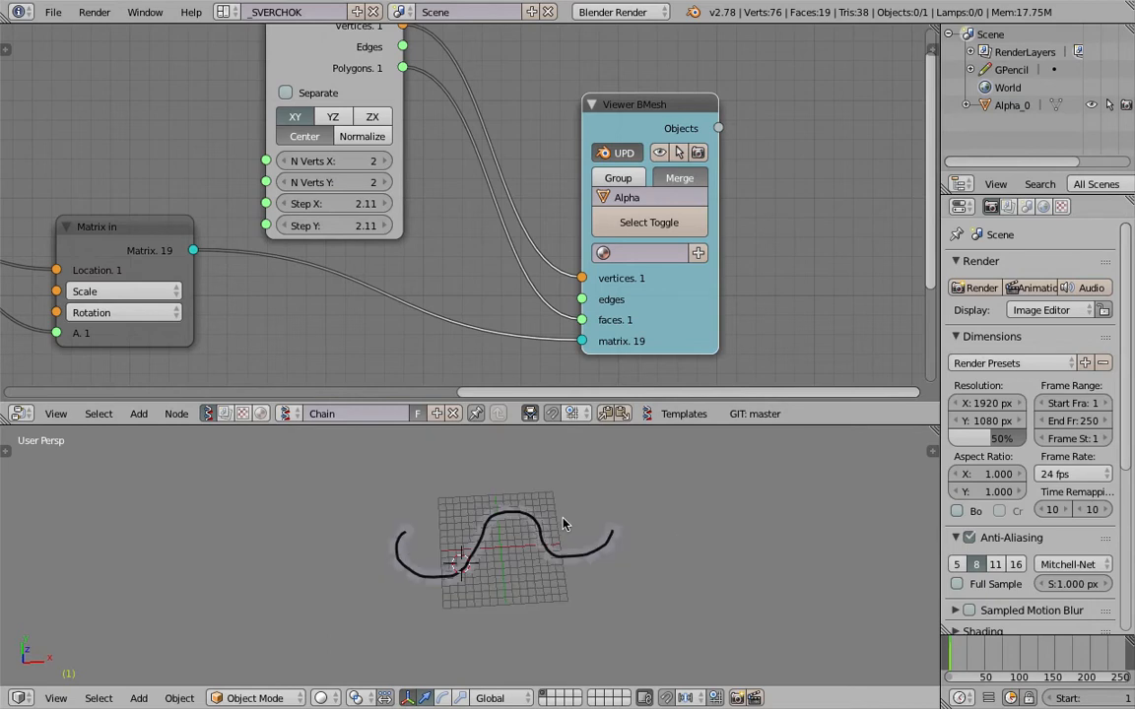
pyautogui.rightClick(566, 520)
pyautogui.scroll(4, 569, 512)
pyautogui.scroll(-3, 212, 236)
# Save the file and set the Range Float count to 20.
pyautogui.moveTo(322, 262); pyautogui.dragTo(507, 221, button='middle')
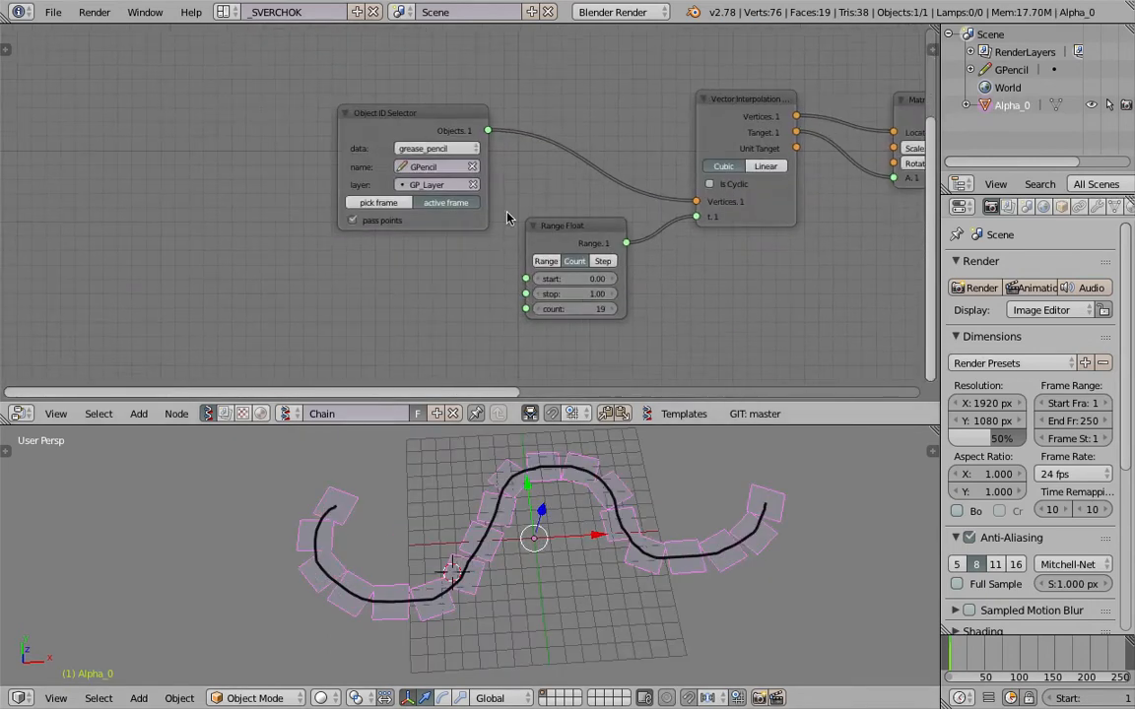
pyautogui.hotkey('ctrl', 's')
pyautogui.click(581, 310)
pyautogui.moveTo(539, 551); pyautogui.dragTo(558, 475, button='middle')
pyautogui.scroll(2, 559, 475)
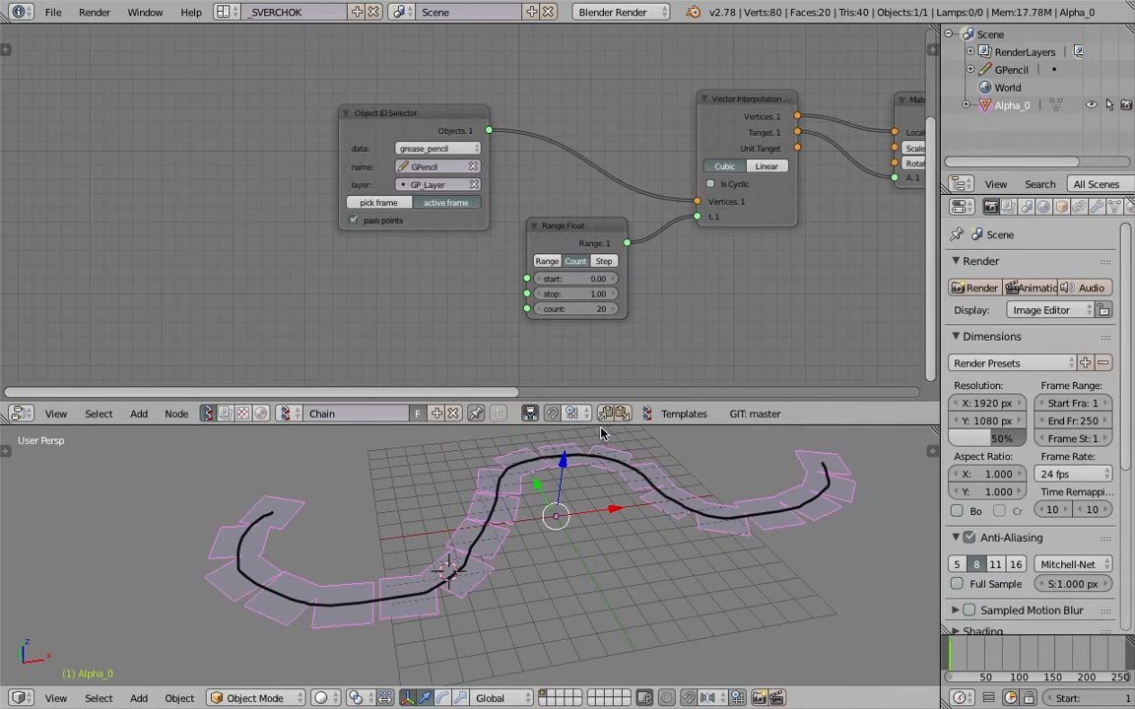
# Enlarge the 3D view area, bring the whole node chain into view and save the file over the existing version.
pyautogui.moveTo(601, 424); pyautogui.dragTo(601, 343)
pyautogui.scroll(-3, 729, 246)
pyautogui.moveTo(788, 220); pyautogui.dragTo(469, 167, button='middle')
pyautogui.scroll(-3, 532, 182)
pyautogui.moveTo(554, 185); pyautogui.dragTo(463, 193, button='middle')
pyautogui.moveTo(593, 469); pyautogui.dragTo(595, 516, button='middle')
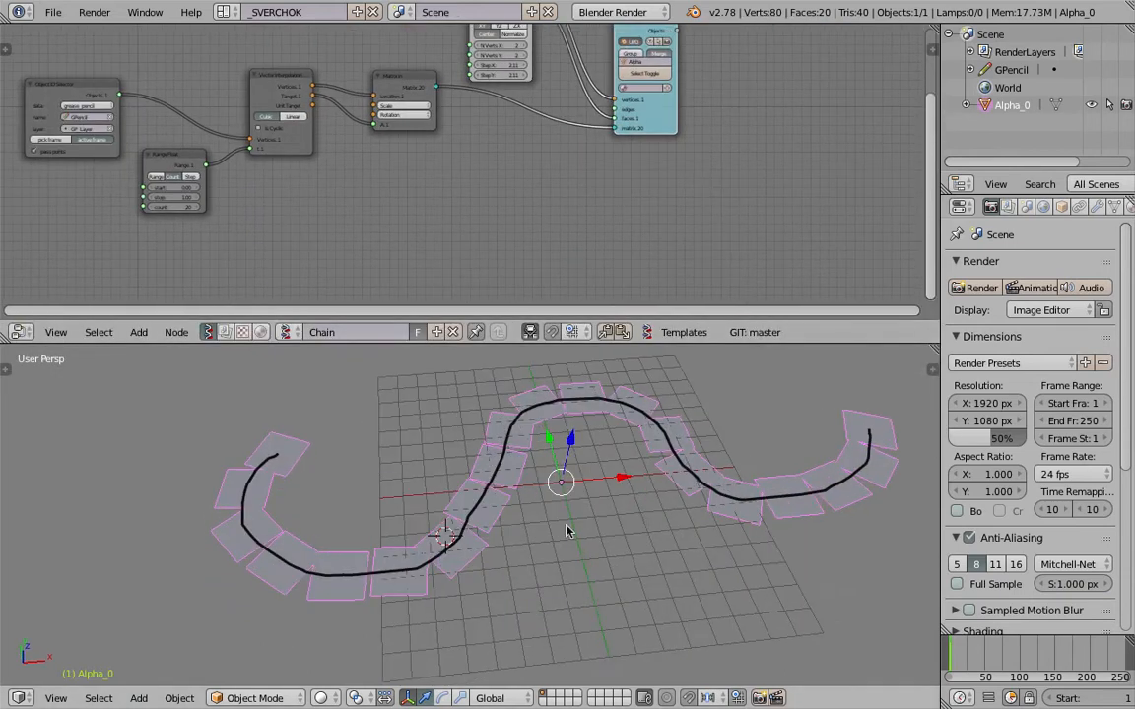
pyautogui.hotkey('ctrl', 's')
pyautogui.click(582, 433)
pyautogui.moveTo(591, 503); pyautogui.dragTo(603, 470, button='middle')
# Add a Monkey mesh and move it beside the chain of planes.
pyautogui.hotkey('shift', 'a')
pyautogui.moveTo(587, 434)
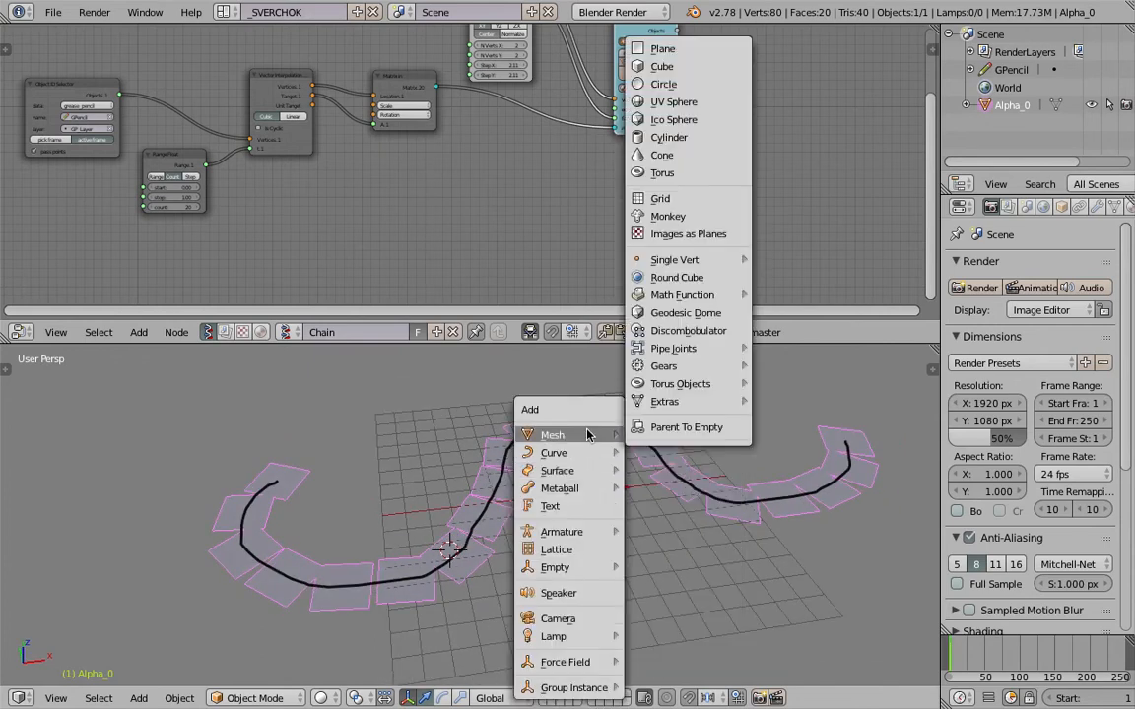
pyautogui.click(667, 215)
pyautogui.press('g')
pyautogui.click(584, 454)
pyautogui.keyDown('shift'); pyautogui.moveTo(487, 459); pyautogui.dragTo(497, 482, button='middle'); pyautogui.keyUp('shift')
# Select the monkey and rotate it freely with a trackball rotation.
pyautogui.keyDown('shift'); pyautogui.rightClick(504, 483); pyautogui.keyUp('shift')
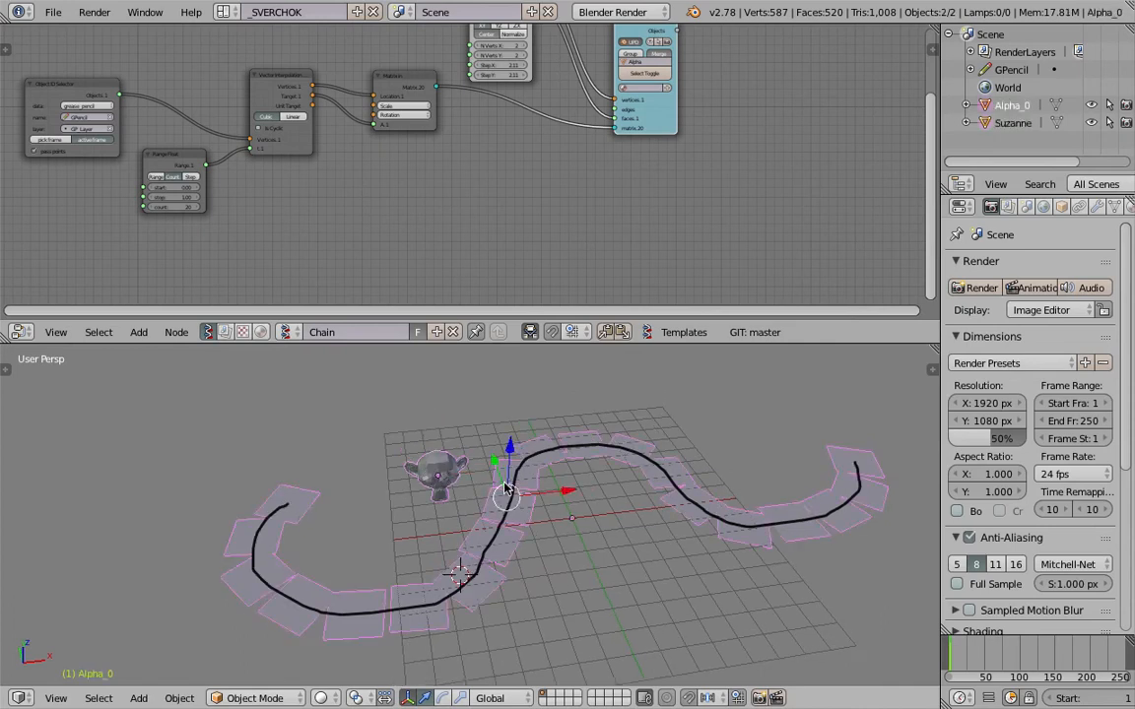
pyautogui.rightClick(459, 466)
pyautogui.moveTo(471, 482)
pyautogui.keyDown('shift'); pyautogui.mouseDown(button='middle')
pyautogui.moveTo(480, 490)
pyautogui.moveTo(481, 475)
pyautogui.mouseUp(button='middle'); pyautogui.keyUp('shift')
pyautogui.press('r')
pyautogui.press('r')
pyautogui.click(454, 495)
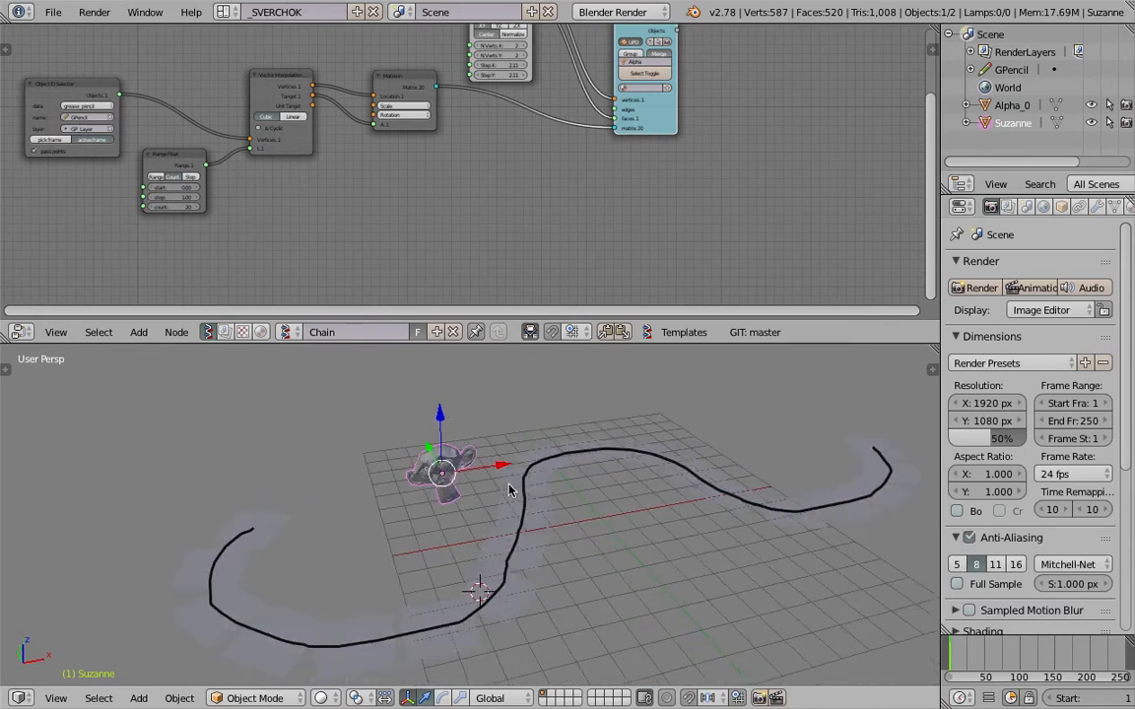
# Move the monkey farther from the chain and clear its location to return it to the world origin.
pyautogui.keyDown('shift'); pyautogui.rightClick(508, 491); pyautogui.keyUp('shift')
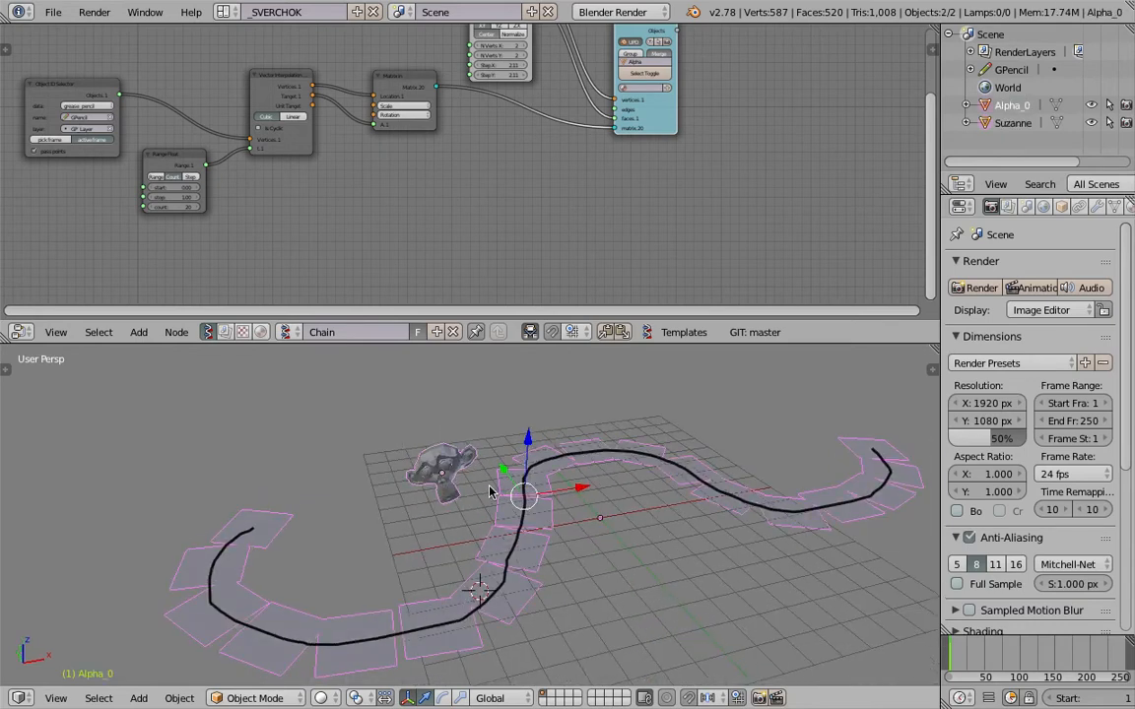
pyautogui.moveTo(420, 477); pyautogui.dragTo(377, 449, button='right')
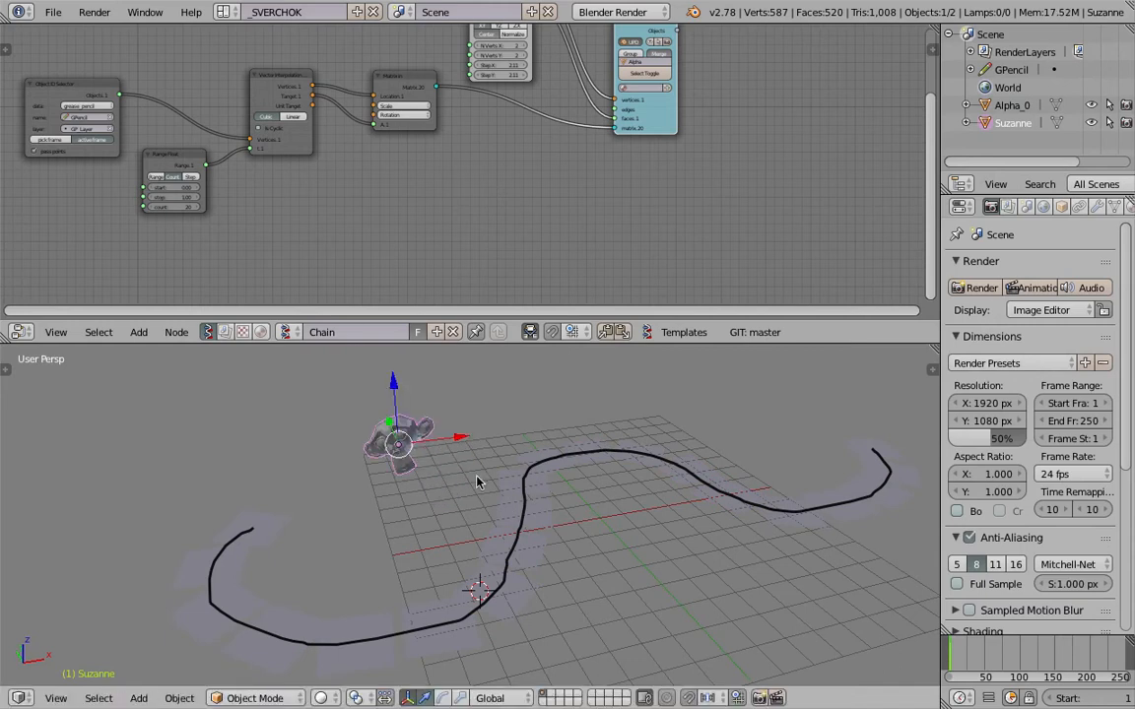
pyautogui.hotkey('alt', 'g')
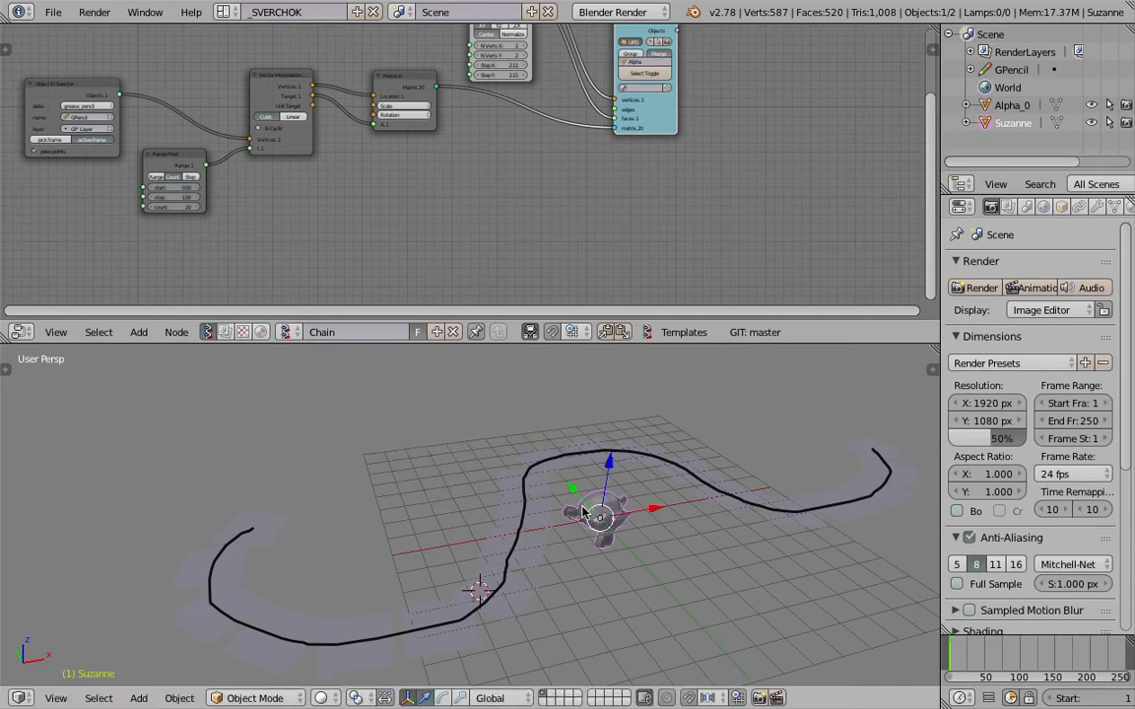
pyautogui.moveTo(582, 511); pyautogui.dragTo(632, 515, button='middle')
# Make the merged chain mesh the active object together with the monkey.
pyautogui.keyDown('shift'); pyautogui.rightClick(580, 466); pyautogui.keyUp('shift')
pyautogui.moveTo(582, 466); pyautogui.dragTo(497, 499, button='middle')
pyautogui.scroll(-1, 495, 498)
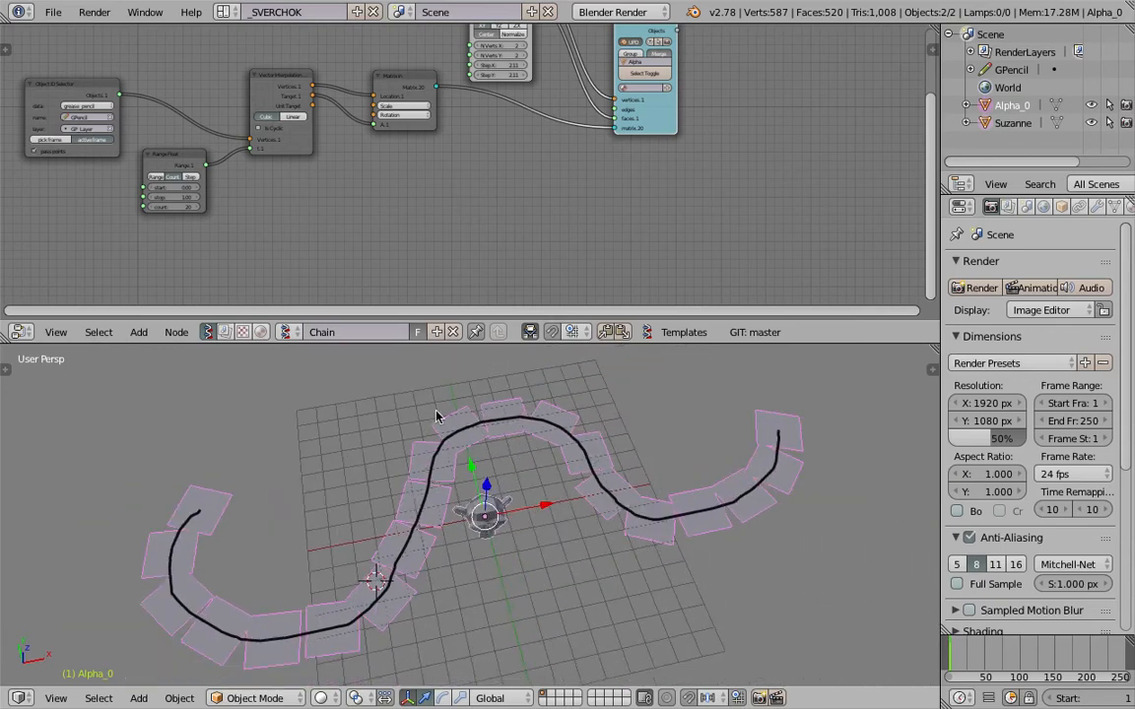
# Parent the monkey to the merged chain using the Object option and move it away from the world origin.
pyautogui.scroll(-5, 359, 213)
pyautogui.moveTo(401, 186); pyautogui.dragTo(450, 194, button='middle')
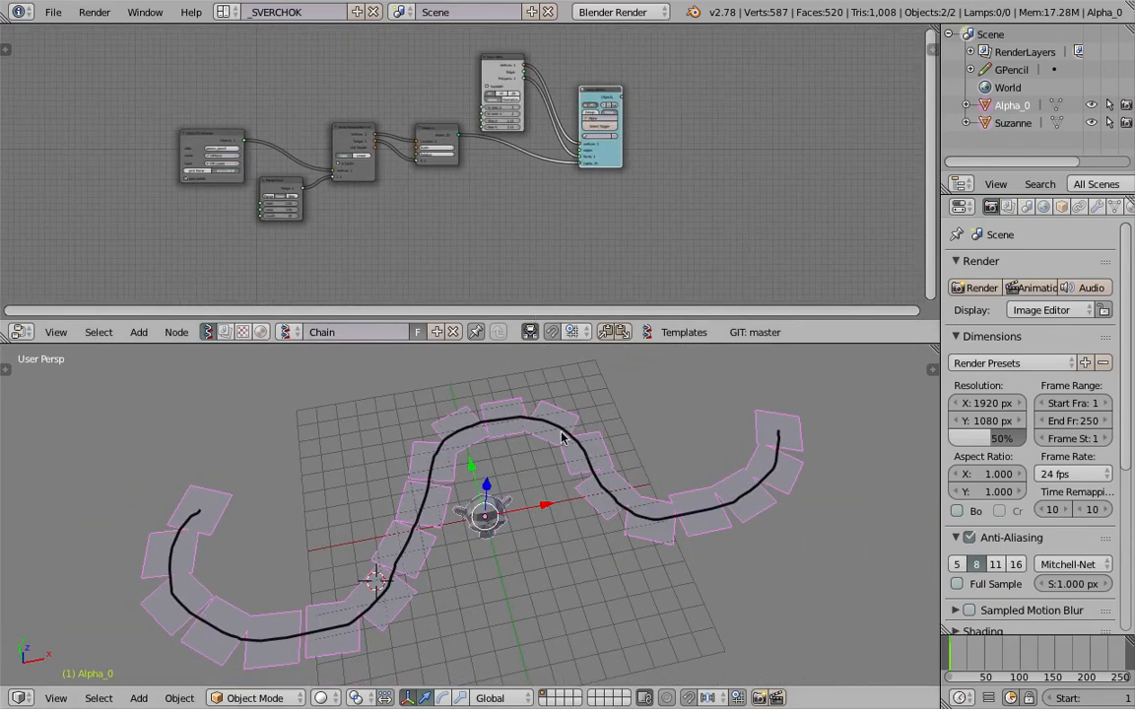
pyautogui.moveTo(538, 366); pyautogui.dragTo(548, 419, button='middle')
pyautogui.hotkey('ctrl', 'p')
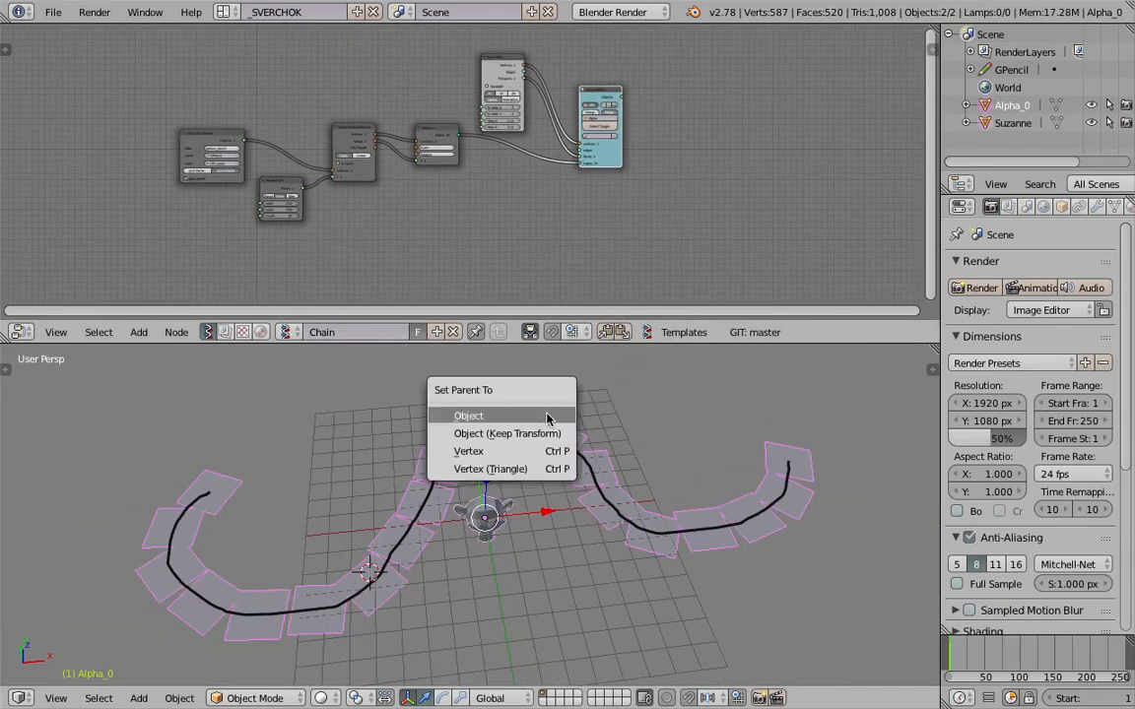
pyautogui.click(549, 414)
pyautogui.moveTo(484, 514); pyautogui.dragTo(535, 589, button='right')
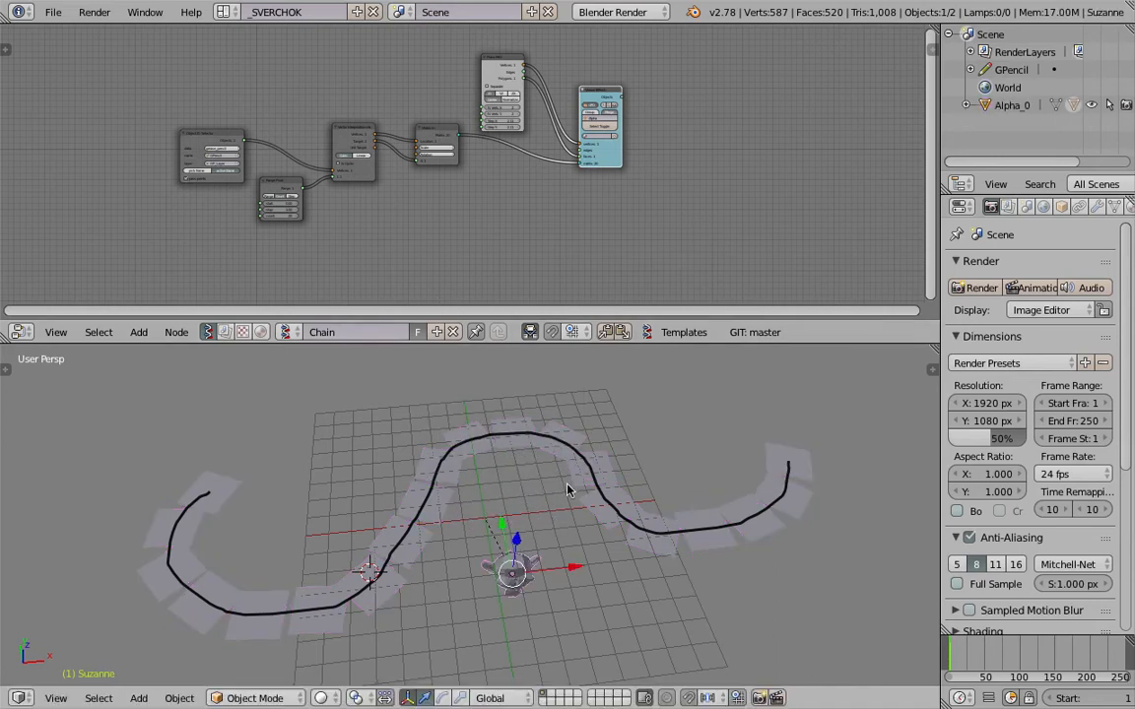
# Select the merged chain and set its Duplication to Faces.
pyautogui.rightClick(578, 460)
pyautogui.click(1062, 207)
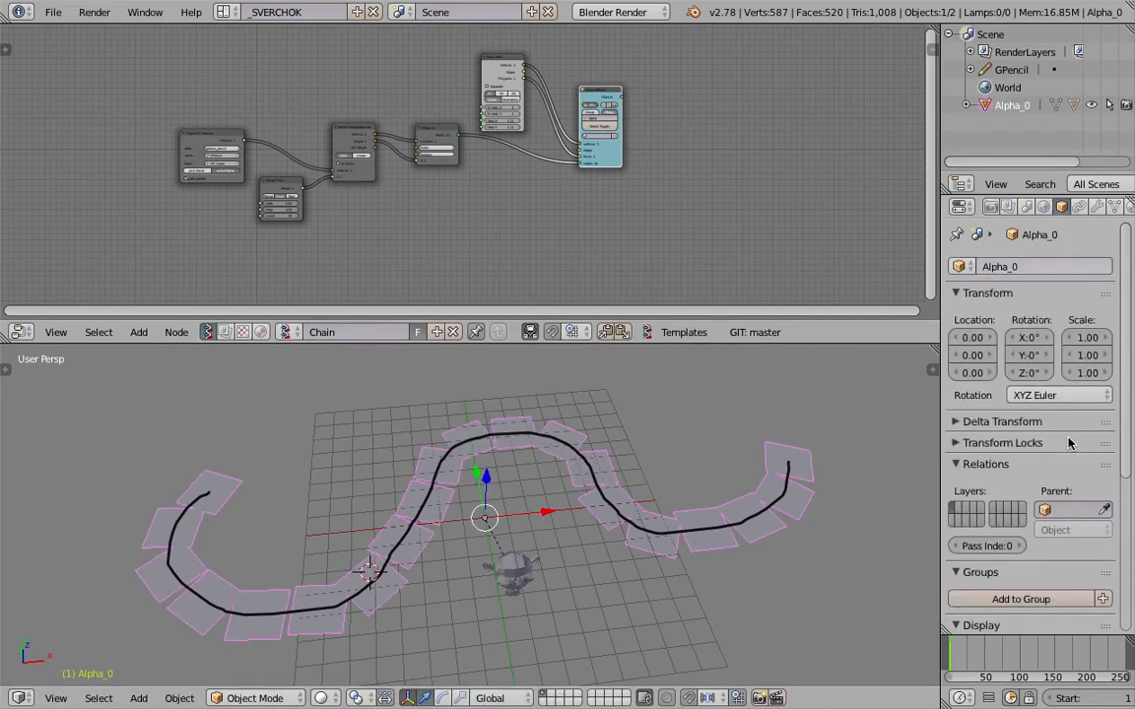
pyautogui.scroll(-6, 1065, 492)
pyautogui.click(1061, 556)
# Rotate the parented monkey freely with a trackball rotation to reorient its duplicates along the chain.
pyautogui.moveTo(706, 547); pyautogui.dragTo(570, 570, button='middle')
pyautogui.moveTo(534, 545); pyautogui.dragTo(679, 561, button='right')
pyautogui.click(800, 559)
pyautogui.moveTo(794, 581); pyautogui.dragTo(638, 507, button='middle')
pyautogui.keyDown('shift'); pyautogui.moveTo(641, 587); pyautogui.dragTo(478, 552, button='middle'); pyautogui.keyUp('shift')
pyautogui.scroll(5, 556, 521)
pyautogui.press('r')
pyautogui.press('r')
pyautogui.click(508, 498)
# Move the parented monkey so that its duplicates sit clear of the drawn stroke.
pyautogui.scroll(-5, 508, 498)
pyautogui.scroll(3, 477, 551)
pyautogui.moveTo(587, 621); pyautogui.dragTo(557, 560, button='middle')
pyautogui.press('g')
pyautogui.click(540, 538)
# Preview the duplicated monkeys in Rendered viewport shading and return the view to Solid.
pyautogui.click(335, 696)
pyautogui.click(347, 572)
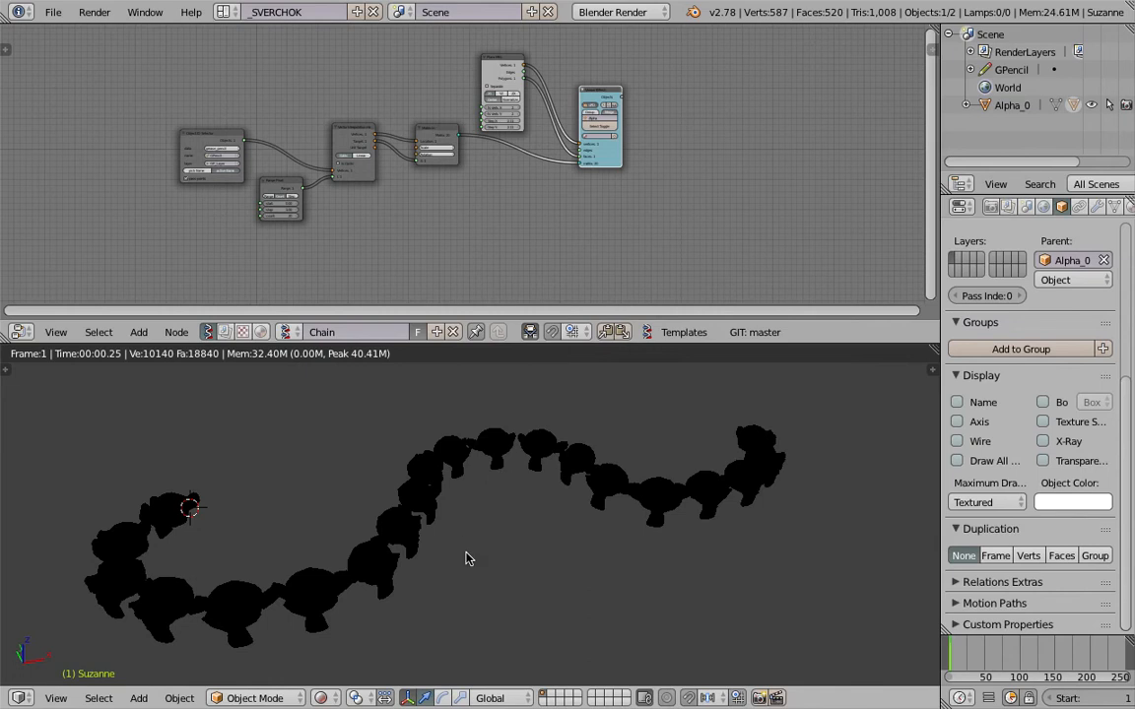
pyautogui.click(328, 702)
pyautogui.click(344, 635)
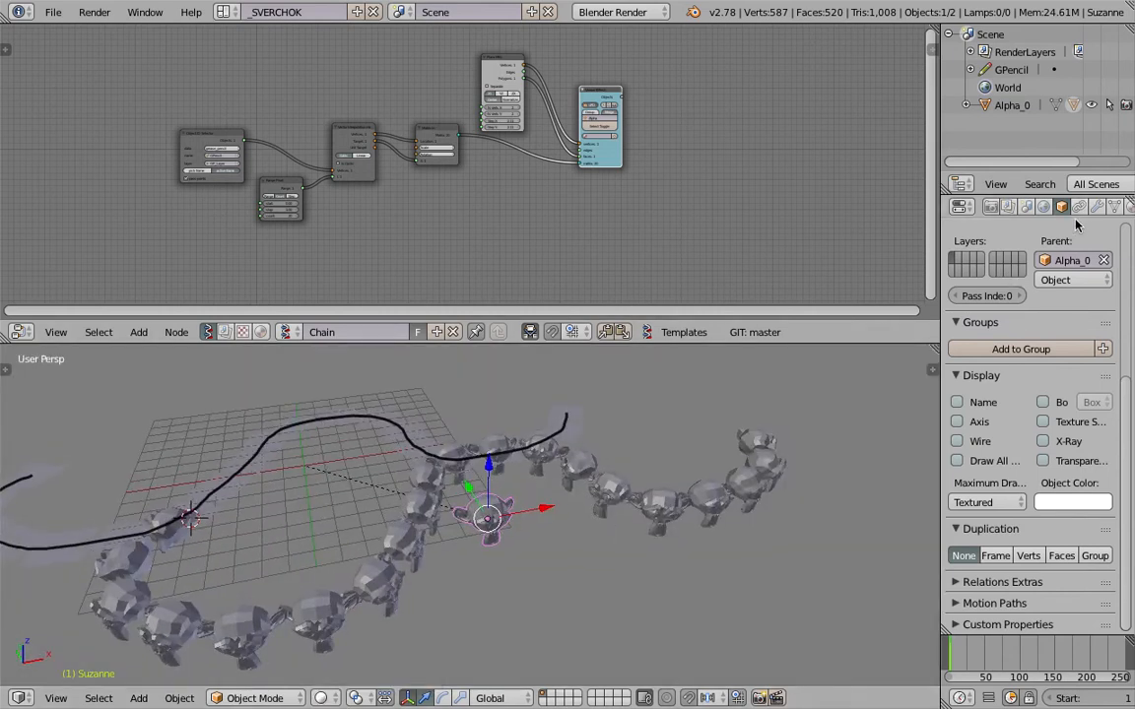
# Enable Ambient Occlusion for the World and preview the monkey chain in Rendered shading before returning to Solid.
pyautogui.click(1008, 205)
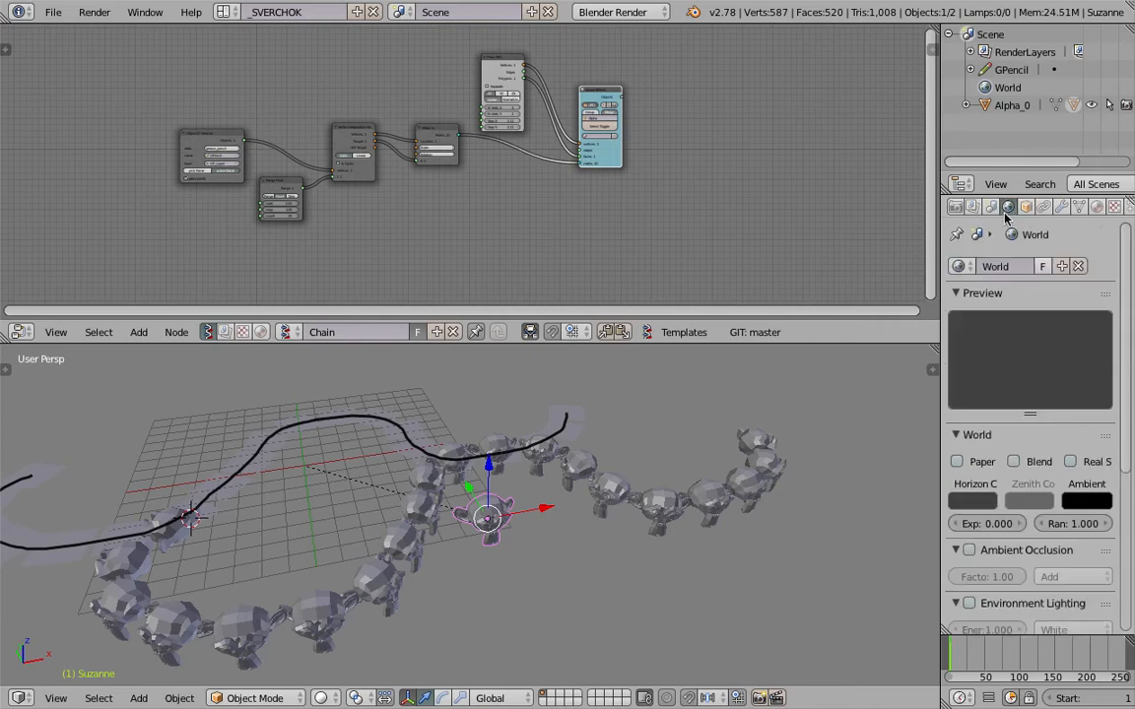
pyautogui.moveTo(796, 553)
pyautogui.mouseDown(button='middle')
pyautogui.moveTo(540, 564)
pyautogui.moveTo(413, 591)
pyautogui.mouseUp(button='middle')
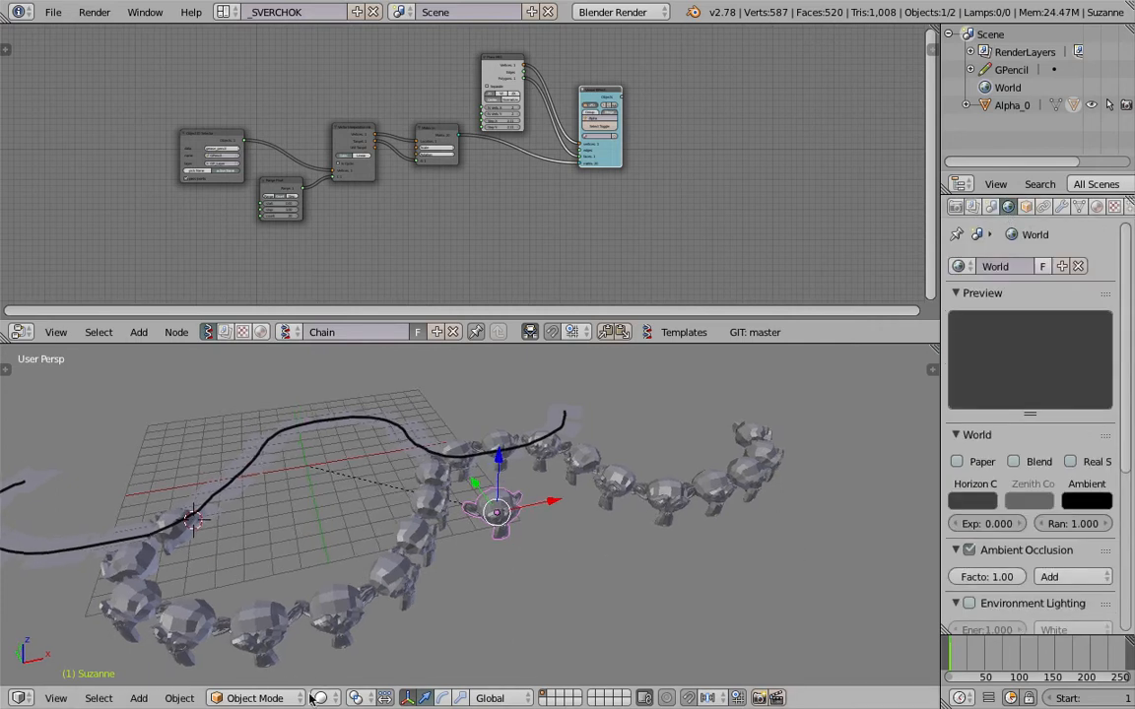
pyautogui.click(321, 698)
pyautogui.click(354, 580)
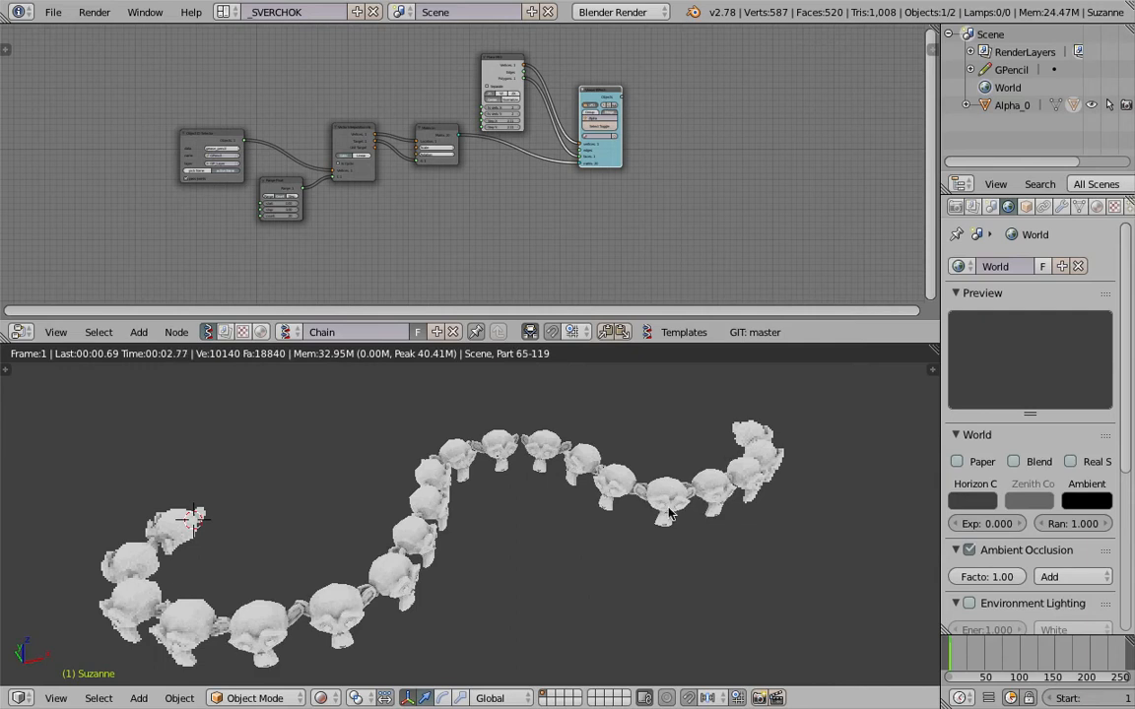
pyautogui.click(353, 681)
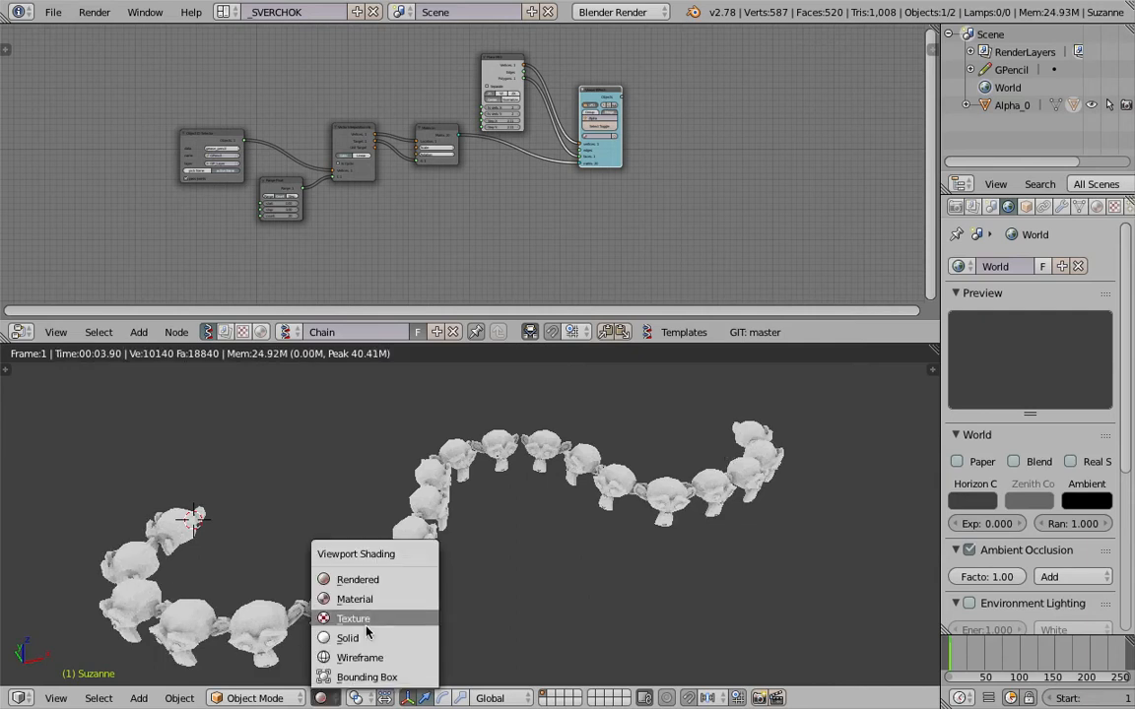
pyautogui.click(373, 634)
# Delete the monkey from the scene.
pyautogui.press('x')
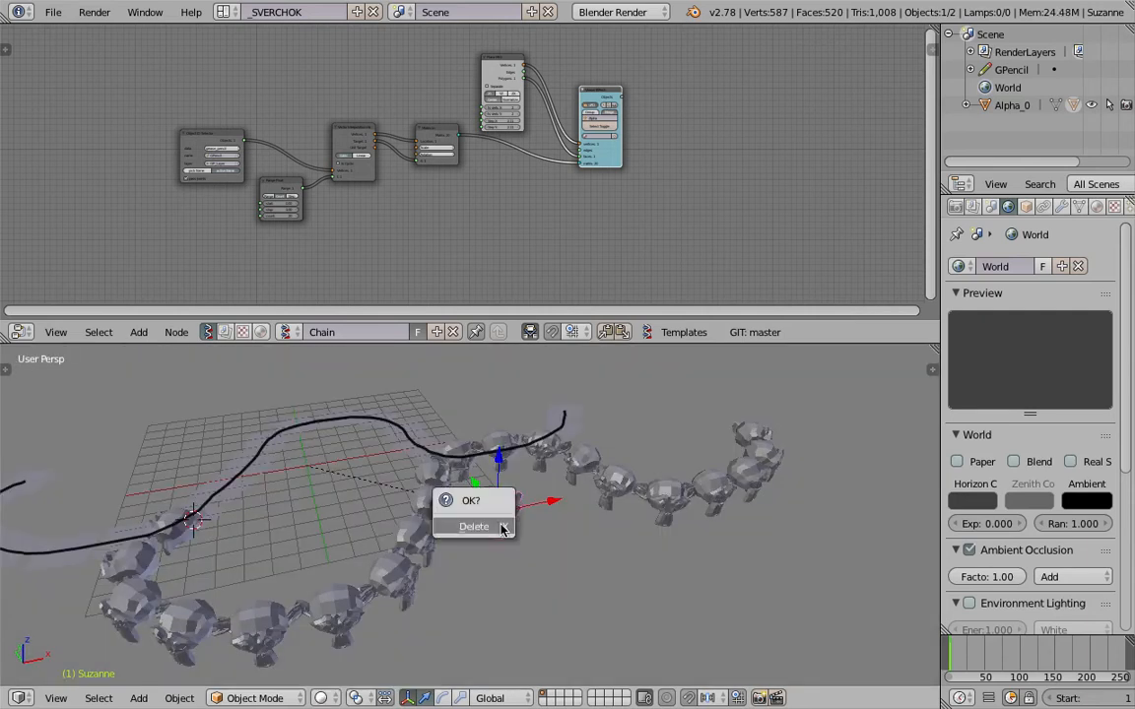
pyautogui.click(501, 529)
pyautogui.scroll(-2, 477, 531)
pyautogui.keyDown('shift'); pyautogui.moveTo(444, 538); pyautogui.dragTo(506, 522, button='middle'); pyautogui.keyUp('shift')
# Add a Ring generator node in the empty area below the Matrix in node.
pyautogui.moveTo(482, 258); pyautogui.dragTo(527, 187, button='middle')
pyautogui.scroll(3, 529, 187)
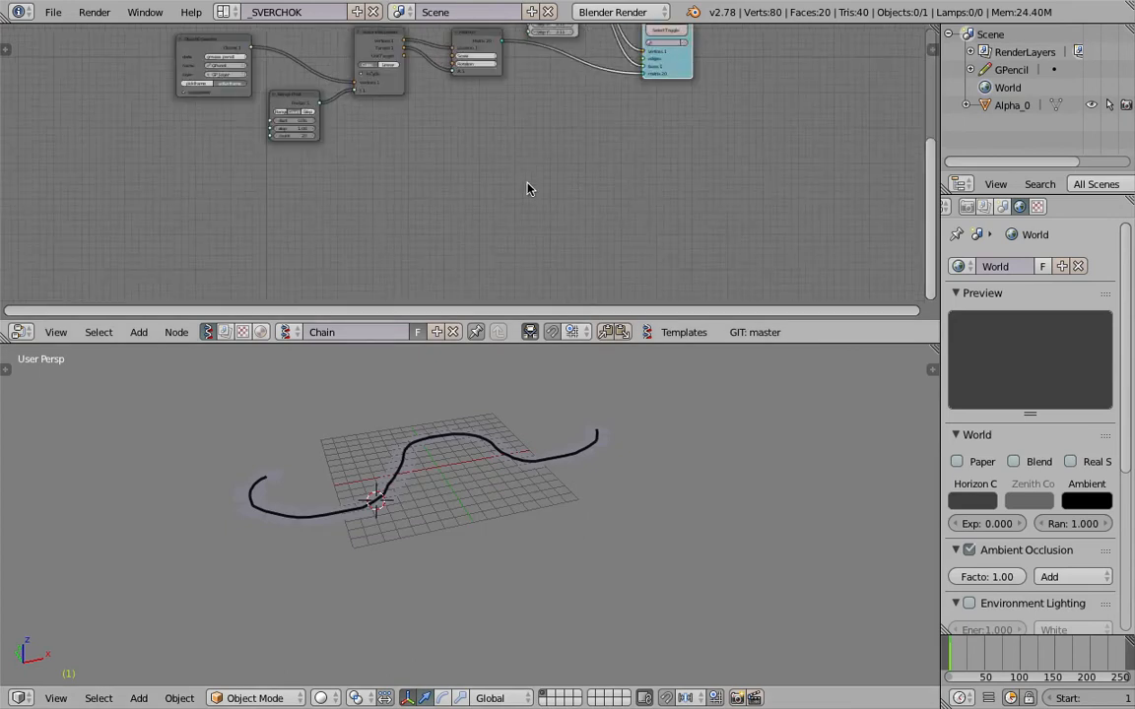
pyautogui.hotkey('shift', 'a')
pyautogui.click(511, 177)
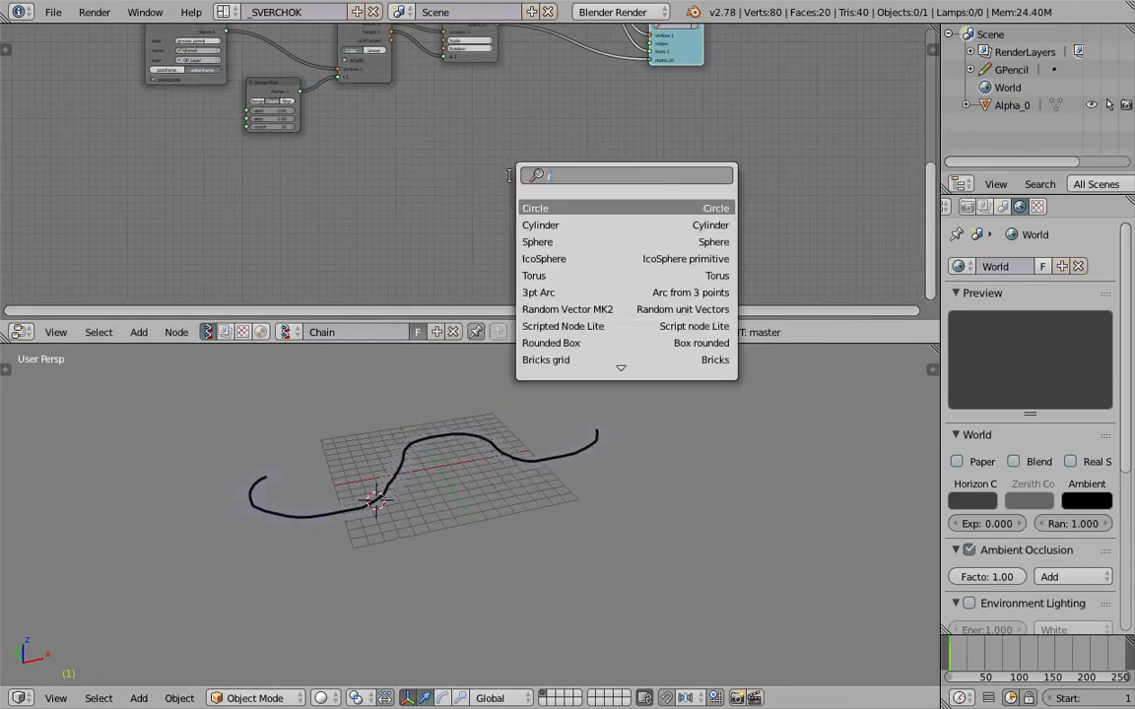
pyautogui.press('Return')
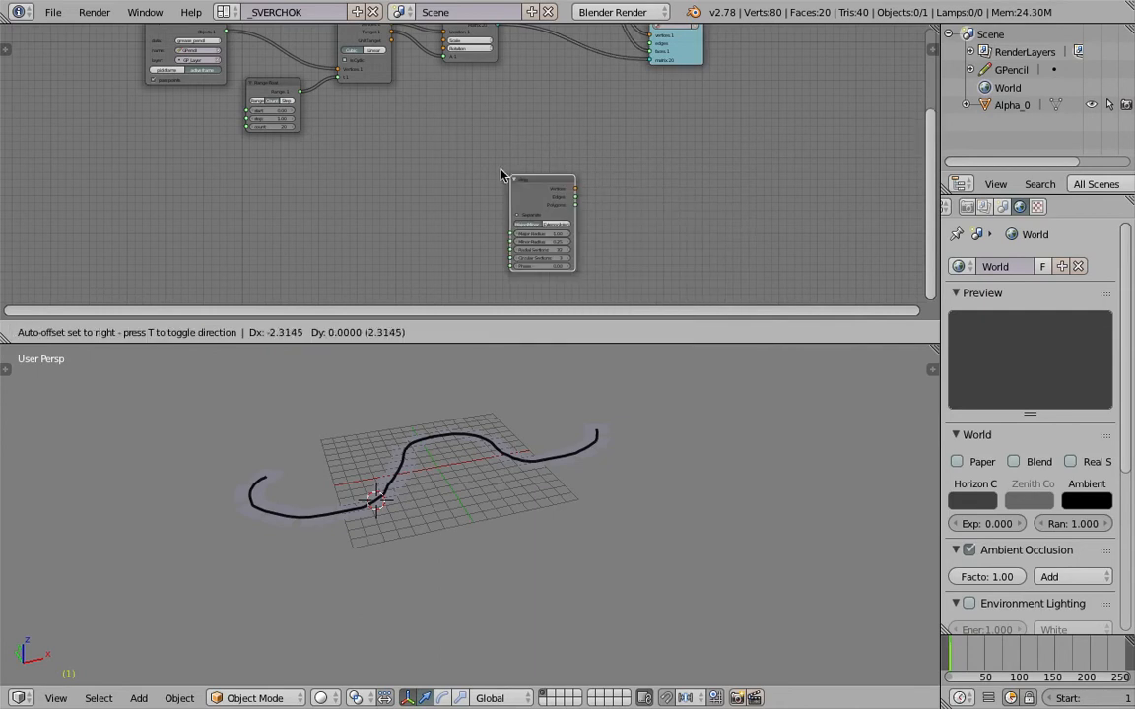
pyautogui.click(477, 152)
# Add a second Viewer BMesh node beside the Ring node.
pyautogui.scroll(4, 636, 167)
pyautogui.moveTo(683, 147); pyautogui.dragTo(664, 152, button='middle')
pyautogui.hotkey('shift', 'a')
pyautogui.click(664, 147)
pyautogui.write('view')
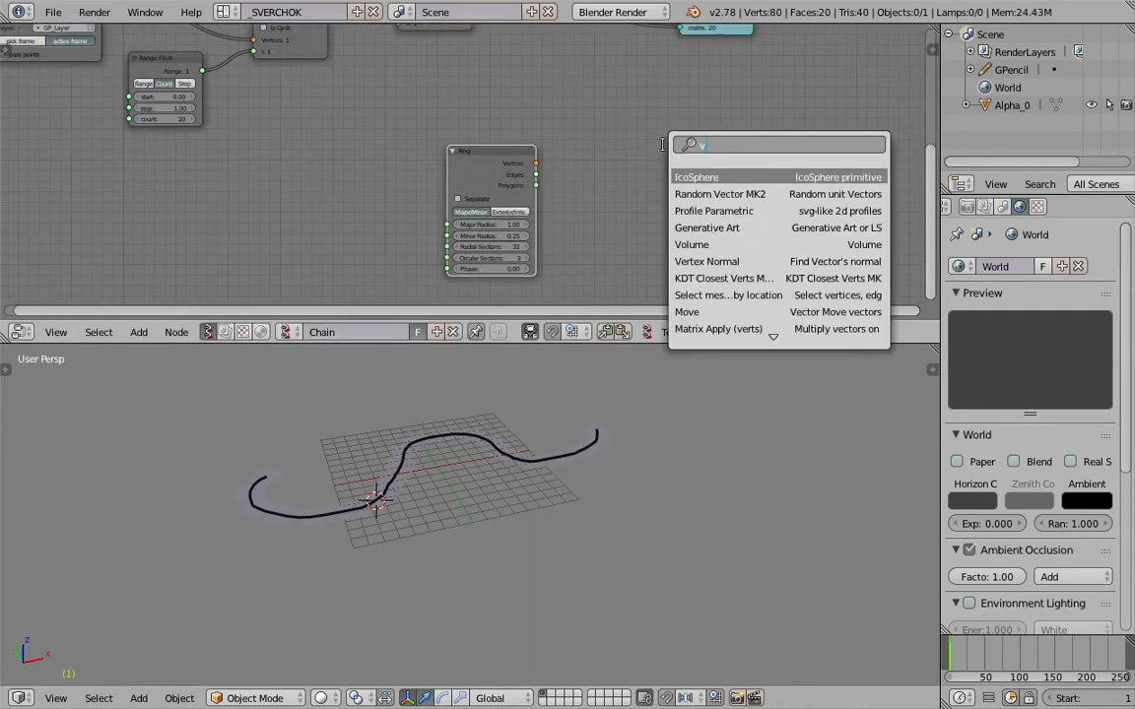
pyautogui.press('Down')
pyautogui.press('Return')
pyautogui.click(652, 143)
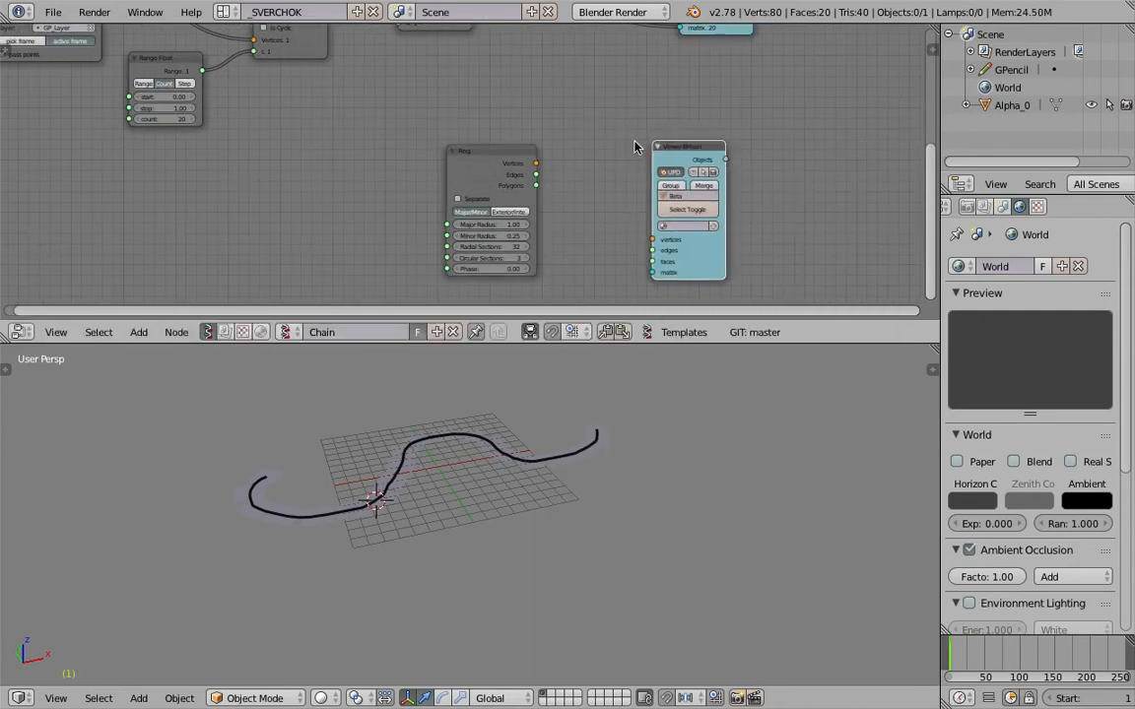
# Connect the Ring's Vertices and Polygons outputs to the new viewer's vertices and faces inputs.
pyautogui.scroll(4, 557, 166)
pyautogui.moveTo(555, 165); pyautogui.dragTo(587, 167, button='middle')
pyautogui.moveTo(564, 163); pyautogui.dragTo(581, 171)
pyautogui.moveTo(695, 246); pyautogui.dragTo(713, 173)
pyautogui.moveTo(562, 194); pyautogui.dragTo(663, 192)
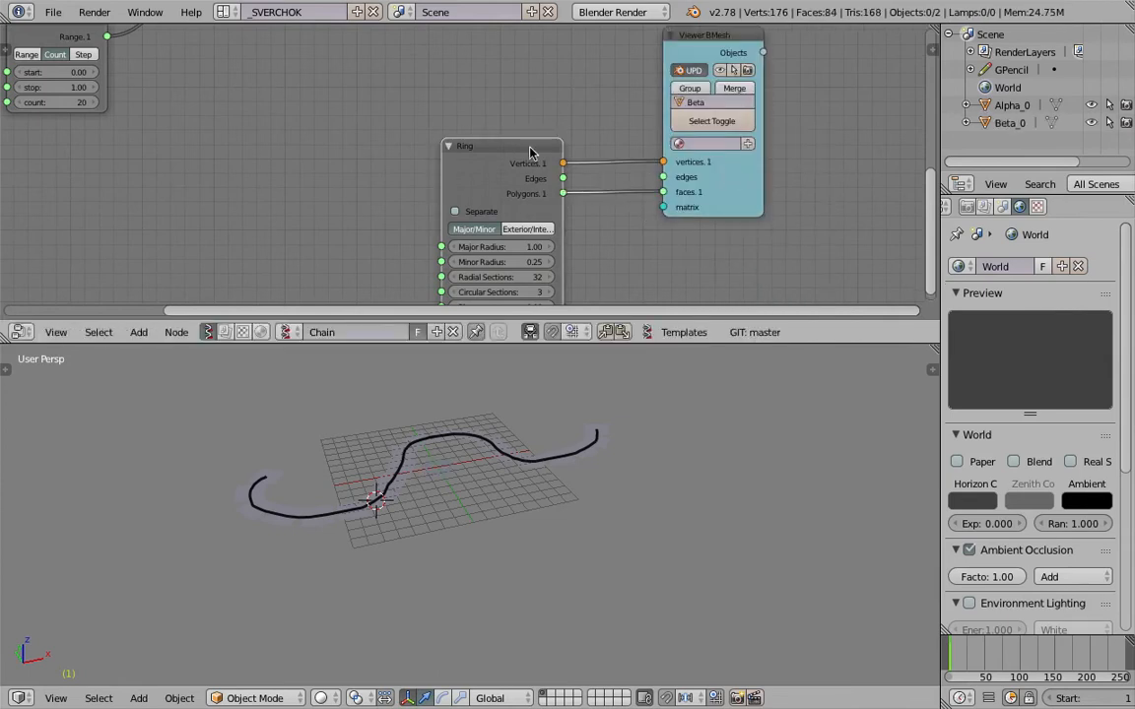
pyautogui.moveTo(529, 146); pyautogui.dragTo(538, 106)
# Select the generated ring mesh and examine it up close in solid and wireframe shading.
pyautogui.moveTo(548, 380); pyautogui.dragTo(542, 442, button='middle')
pyautogui.scroll(3, 475, 528)
pyautogui.rightClick(423, 519)
pyautogui.moveTo(438, 522)
pyautogui.mouseDown(button='middle')
pyautogui.moveTo(478, 494)
pyautogui.moveTo(490, 515)
pyautogui.moveTo(471, 534)
pyautogui.moveTo(484, 509)
pyautogui.moveTo(496, 529)
pyautogui.moveTo(474, 537)
pyautogui.moveTo(540, 525)
pyautogui.moveTo(558, 502)
pyautogui.mouseUp(button='middle')
pyautogui.scroll(4, 477, 494)
pyautogui.scroll(5, 490, 516)
pyautogui.scroll(5, 541, 474)
pyautogui.scroll(-7, 496, 506)
pyautogui.press('z')
pyautogui.press('z')
# Move the ring mesh slightly away from the world origin.
pyautogui.press('z')
pyautogui.scroll(-4, 487, 510)
pyautogui.press('z')
pyautogui.press('z')
pyautogui.scroll(-3, 460, 537)
pyautogui.press('g')
pyautogui.click(569, 531)
pyautogui.press('z')
# Add the merged chain to the selection as the active object and parent the ring mesh to it as Object.
pyautogui.keyDown('shift'); pyautogui.rightClick(561, 486); pyautogui.keyUp('shift')
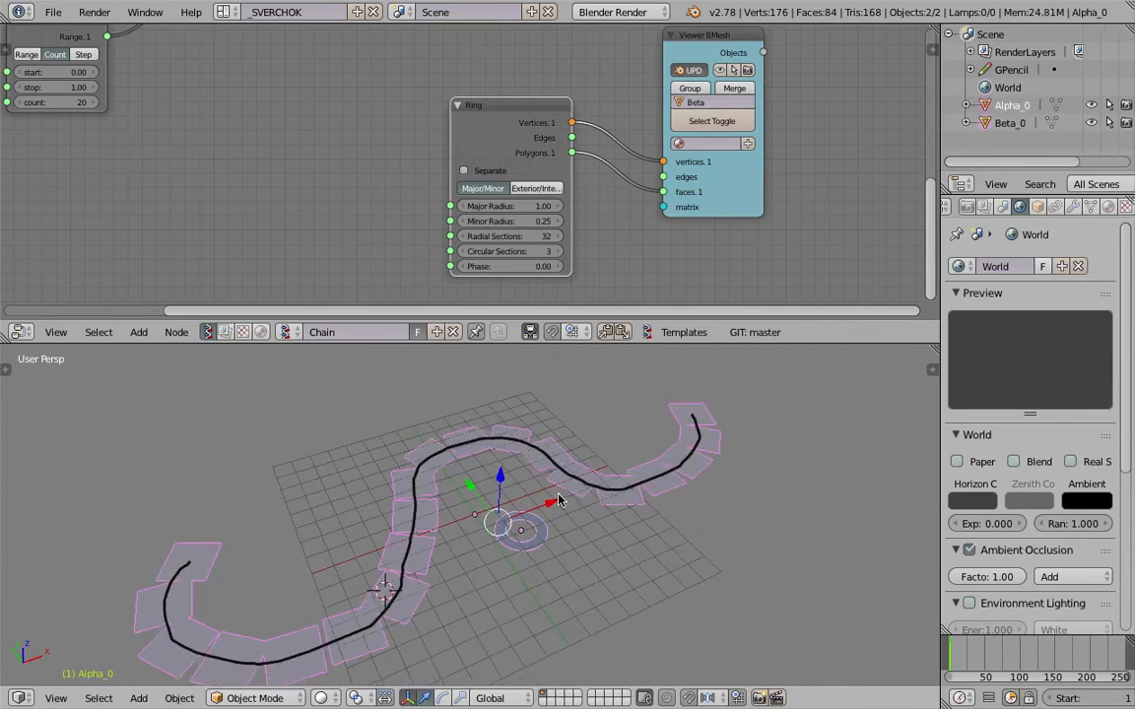
pyautogui.hotkey('ctrl', 'p')
pyautogui.click(563, 496)
pyautogui.moveTo(581, 507); pyautogui.dragTo(677, 576, button='middle')
pyautogui.rightClick(648, 520)
# Select the ring mesh and move it so its duplicates are offset from the drawn stroke.
pyautogui.rightClick(509, 515)
pyautogui.press('g')
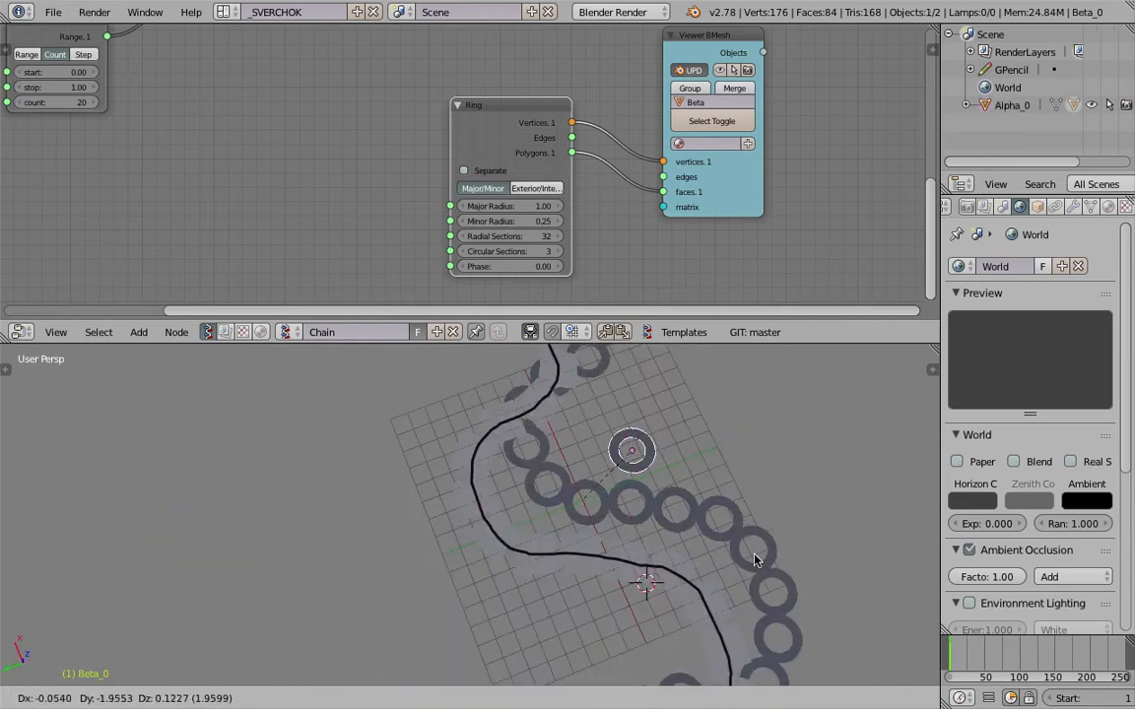
pyautogui.click(875, 545)
pyautogui.moveTo(875, 545); pyautogui.dragTo(547, 537, button='middle')
# Lower the Ring node's Radial Sections to give the rings a coarser outline.
pyautogui.moveTo(315, 178)
pyautogui.mouseDown(button='middle')
pyautogui.moveTo(435, 240)
pyautogui.moveTo(514, 256)
pyautogui.moveTo(296, 176)
pyautogui.mouseUp(button='middle')
pyautogui.scroll(1, 498, 248)
pyautogui.moveTo(503, 204); pyautogui.dragTo(438, 142, button='middle')
pyautogui.scroll(5, 449, 146)
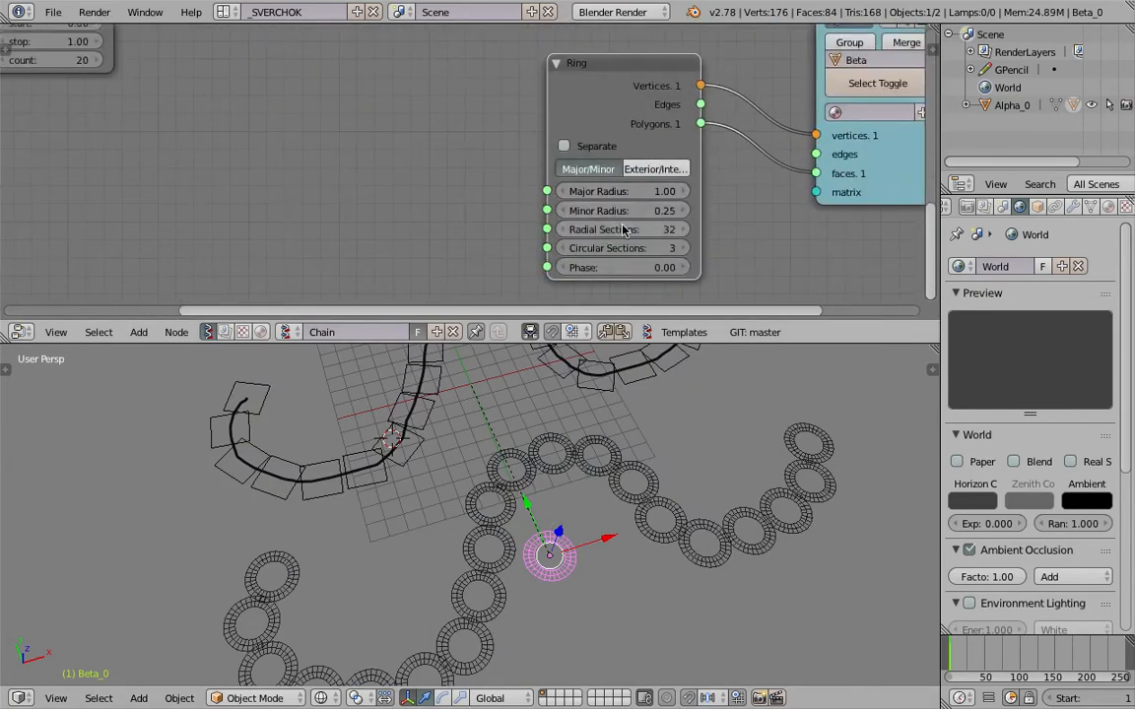
pyautogui.moveTo(630, 229); pyautogui.dragTo(581, 229)
pyautogui.click(682, 230)
# Reposition the ring mesh, compare its wireframe and solid display, and save the file.
pyautogui.moveTo(419, 372); pyautogui.dragTo(537, 443, button='middle')
pyautogui.press('g')
pyautogui.click(642, 507)
pyautogui.press('z')
pyautogui.press('z')
pyautogui.press('z')
pyautogui.hotkey('ctrl', 's')
pyautogui.click(617, 530)
# Set the Range Float node's count to 37.
pyautogui.moveTo(364, 512)
pyautogui.mouseDown(button='middle')
pyautogui.moveTo(431, 459)
pyautogui.moveTo(375, 451)
pyautogui.mouseUp(button='middle')
pyautogui.moveTo(401, 37); pyautogui.dragTo(776, 249, button='middle')
pyautogui.moveTo(314, 200); pyautogui.dragTo(330, 177, button='middle')
pyautogui.scroll(2, 394, 219)
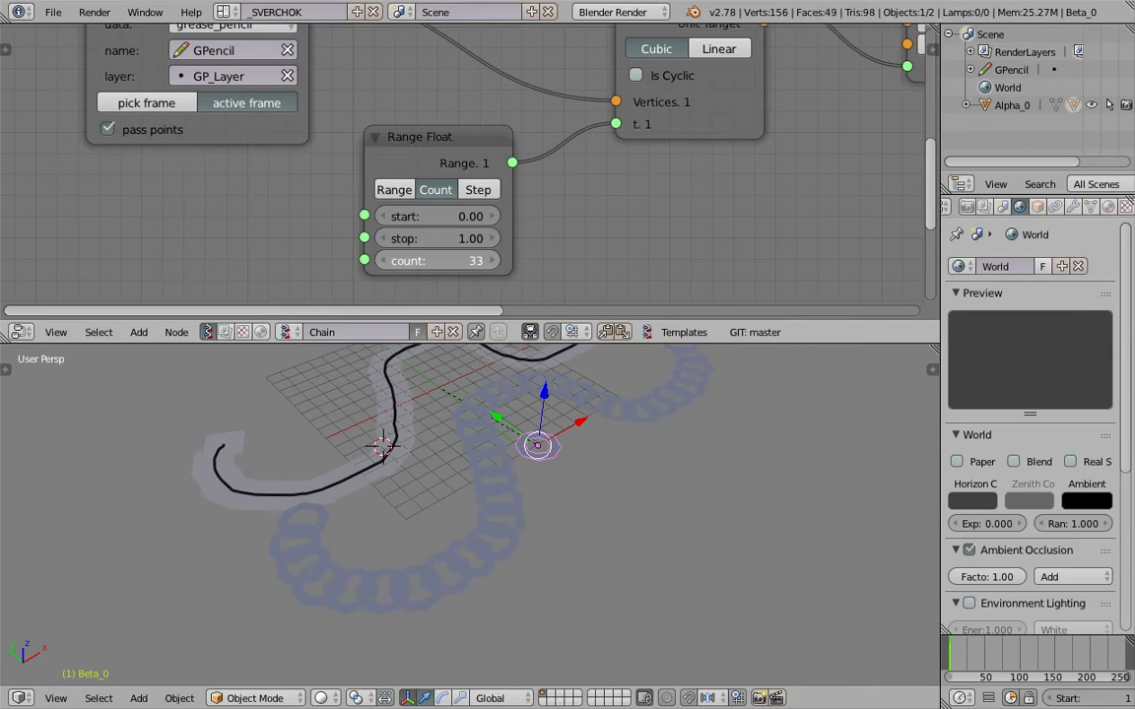
pyautogui.moveTo(440, 261); pyautogui.dragTo(449, 261)
# Enable Ambient Occlusion and Matcap in the 3D viewport's shading settings.
pyautogui.moveTo(473, 493)
pyautogui.mouseDown(button='middle')
pyautogui.moveTo(545, 457)
pyautogui.moveTo(476, 532)
pyautogui.moveTo(888, 376)
pyautogui.mouseUp(button='middle')
pyautogui.press('n')
pyautogui.scroll(-10, 853, 591)
pyautogui.scroll(-5, 853, 561)
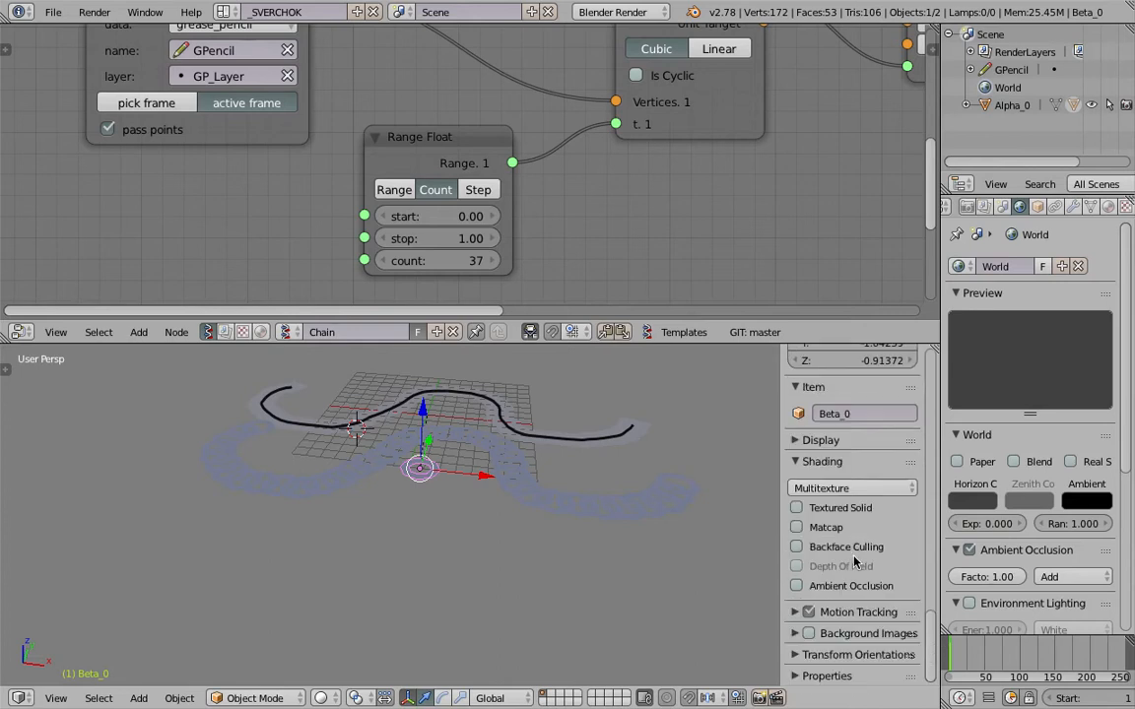
pyautogui.click(835, 583)
pyautogui.click(825, 529)
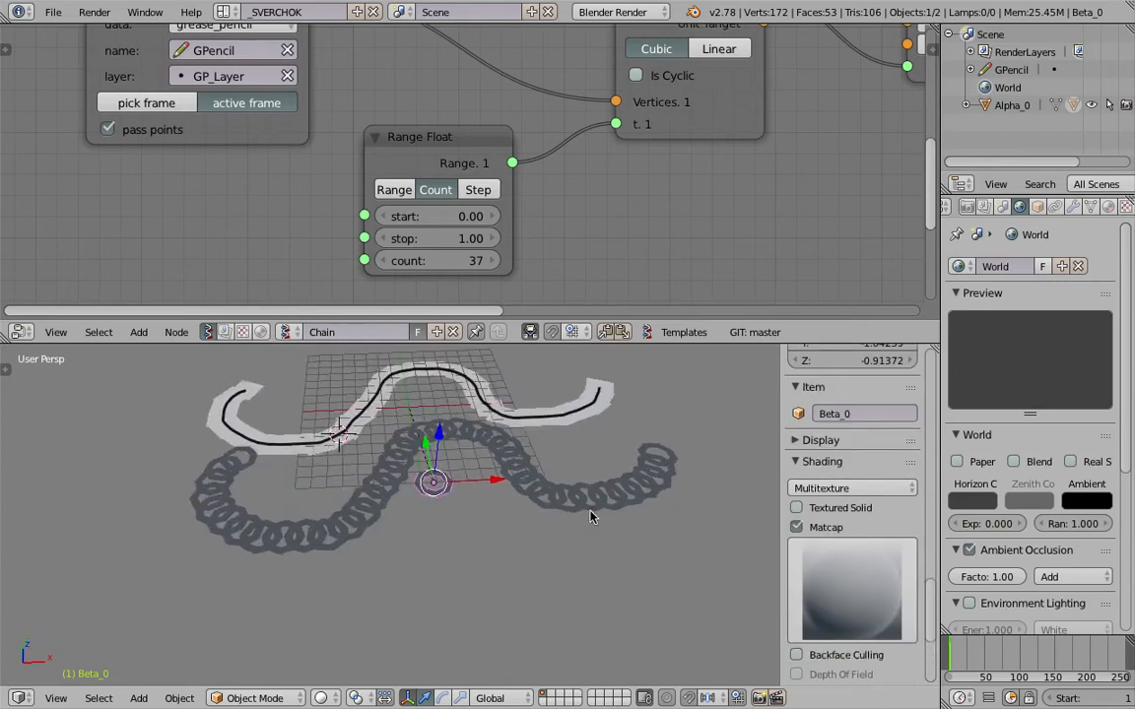
# Inspect the denser ring chain in wireframe and solid display and save the file.
pyautogui.scroll(4, 532, 459)
pyautogui.moveTo(527, 455); pyautogui.dragTo(554, 522, button='middle')
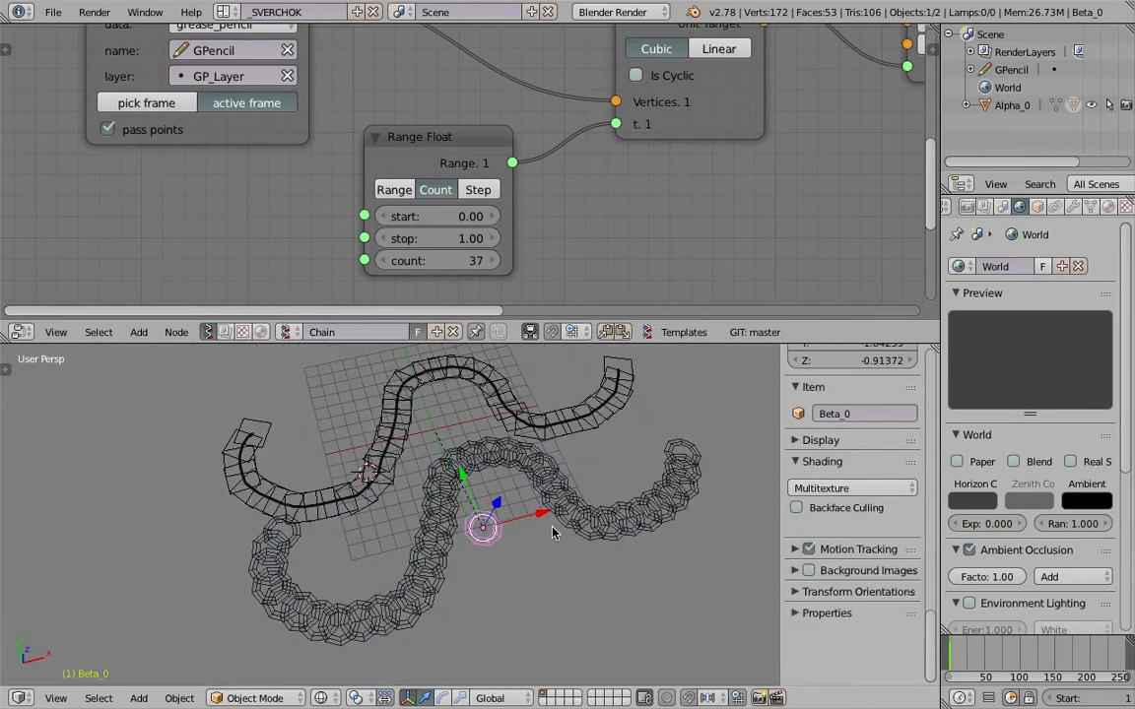
pyautogui.press('z')
# Select the merged chain of planes and save the file again.
pyautogui.press('z')
pyautogui.hotkey('ctrl', 's')
pyautogui.press('Return')
pyautogui.rightClick(535, 438)
pyautogui.hotkey('ctrl', 's')
pyautogui.press('Return')
pyautogui.moveTo(485, 460); pyautogui.dragTo(549, 498, button='middle')
pyautogui.press('z')
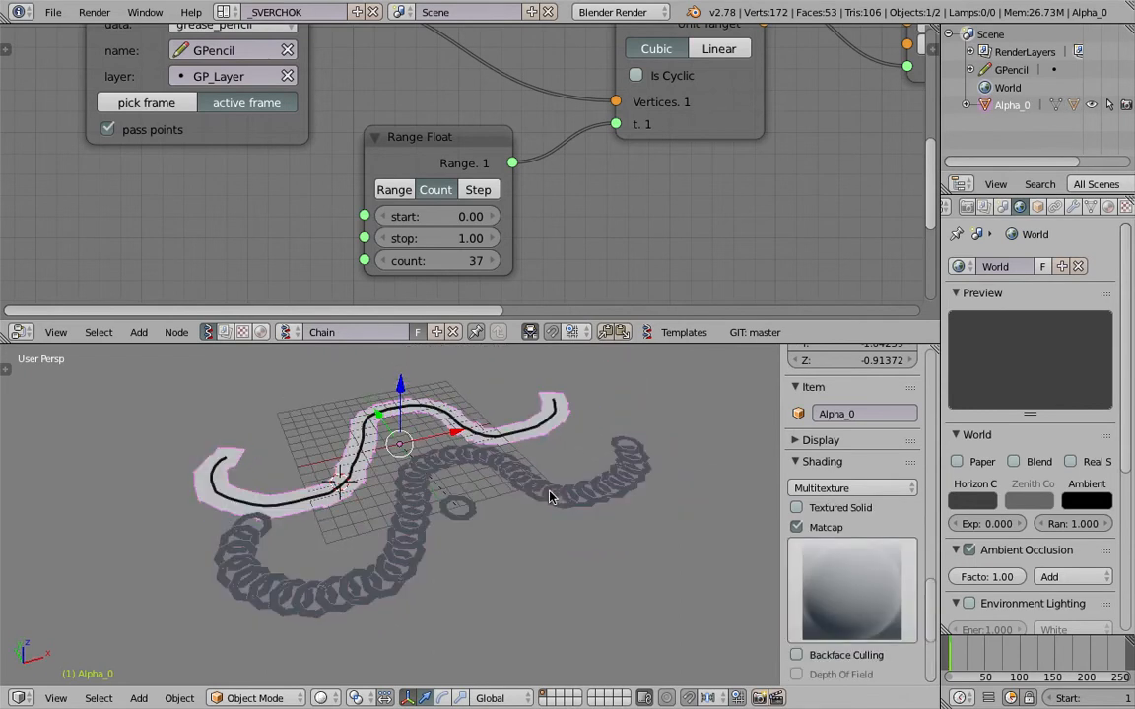
pyautogui.keyDown('ctrl'); pyautogui.scroll(-8, 547, 238); pyautogui.keyUp('ctrl')
# Enlarge the node editor and move the Plane MK2 and Alpha viewer nodes to free space beside the Matrix in node.
pyautogui.moveTo(596, 209); pyautogui.dragTo(394, 219, button='middle')
pyautogui.scroll(-4, 463, 241)
pyautogui.moveTo(613, 345); pyautogui.dragTo(617, 417)
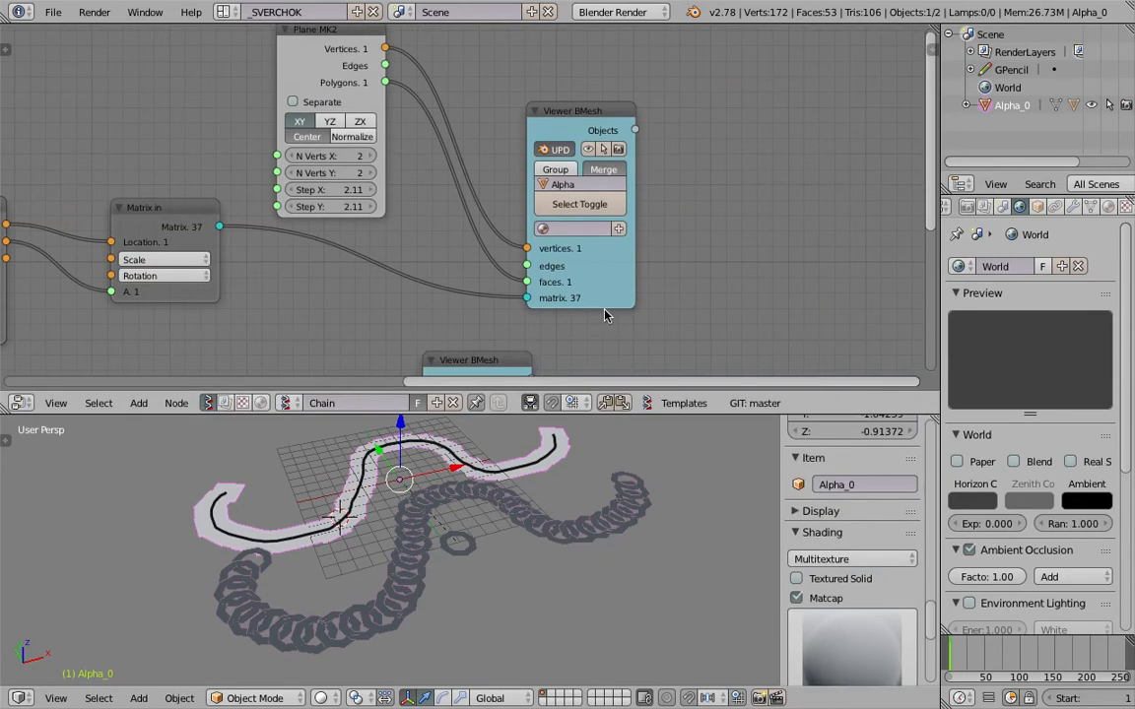
pyautogui.moveTo(599, 278); pyautogui.dragTo(648, 181)
pyautogui.moveTo(537, 176); pyautogui.dragTo(563, 235, button='middle')
pyautogui.moveTo(356, 106); pyautogui.dragTo(379, 70)
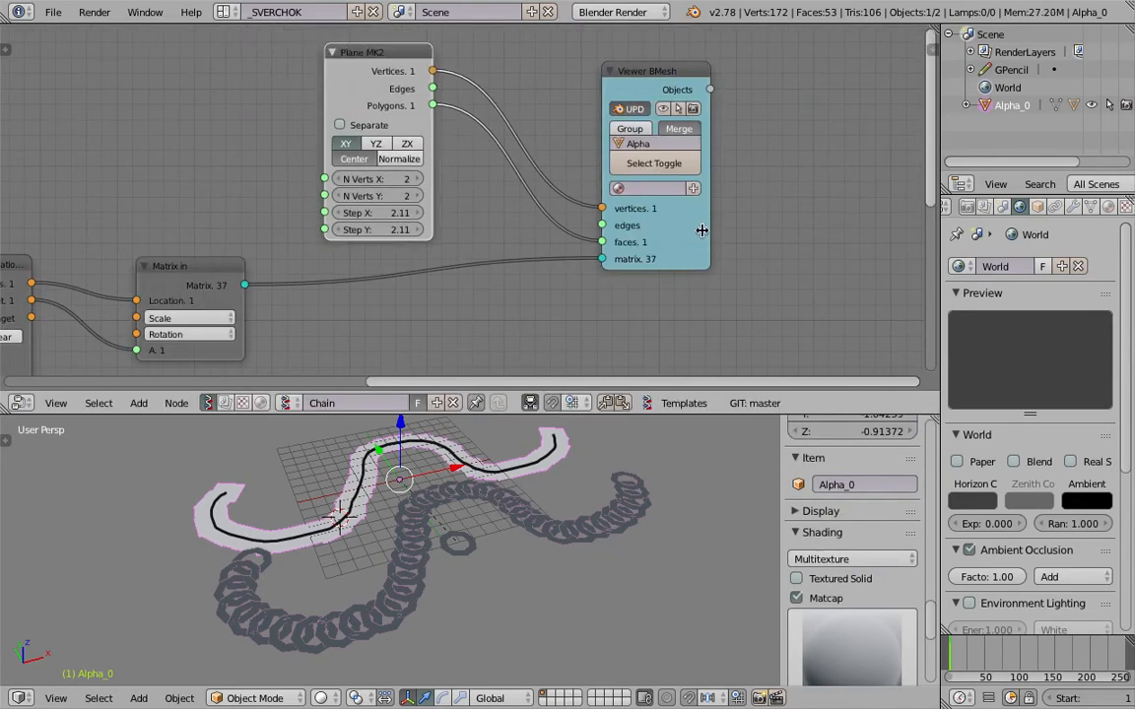
pyautogui.moveTo(692, 233); pyautogui.dragTo(743, 231)
pyautogui.moveTo(678, 243); pyautogui.dragTo(743, 179, button='middle')
# Add a Matrix Deform node and insert it between the Matrix in node and the Alpha viewer's matrix input.
pyautogui.hotkey('shift', 'a')
pyautogui.click(622, 252)
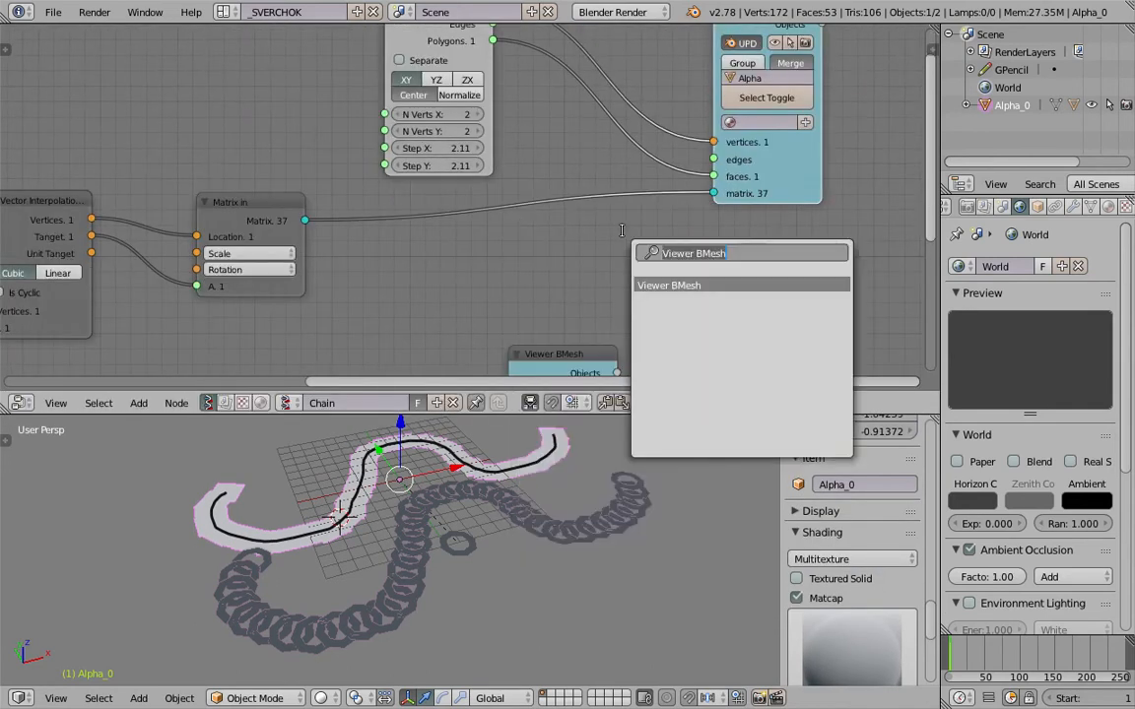
pyautogui.write('matrix d')
pyautogui.press('Down')
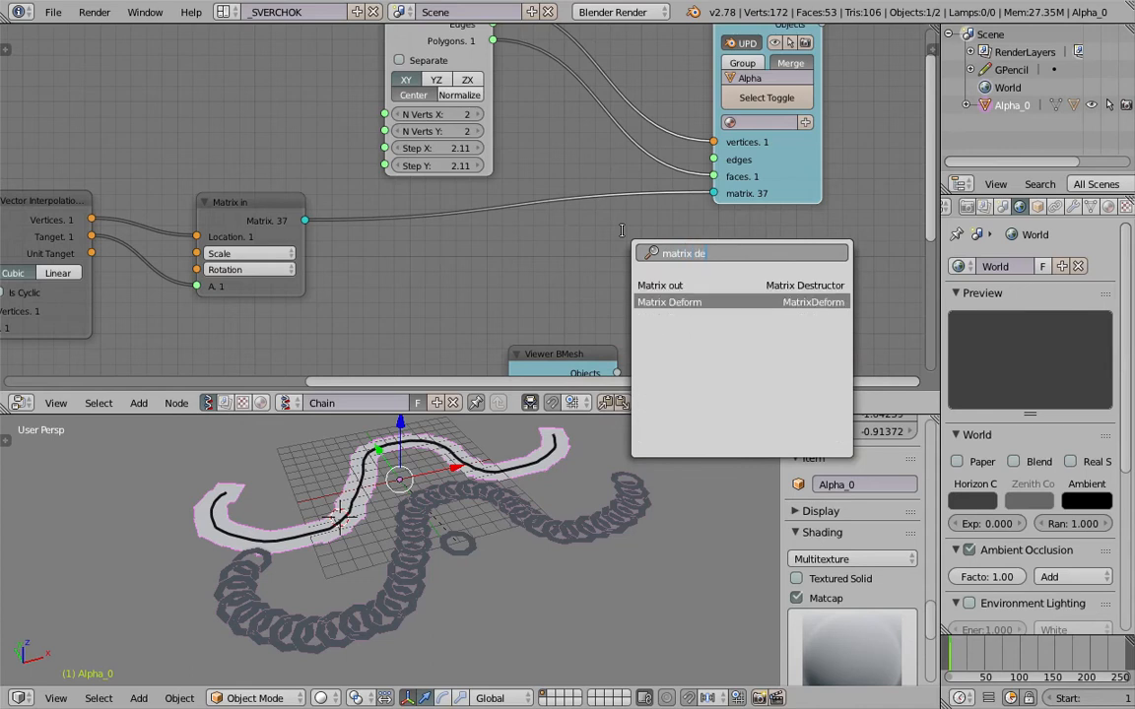
pyautogui.press('Return')
pyautogui.click(539, 179)
pyautogui.moveTo(540, 179); pyautogui.dragTo(565, 155, button='middle')
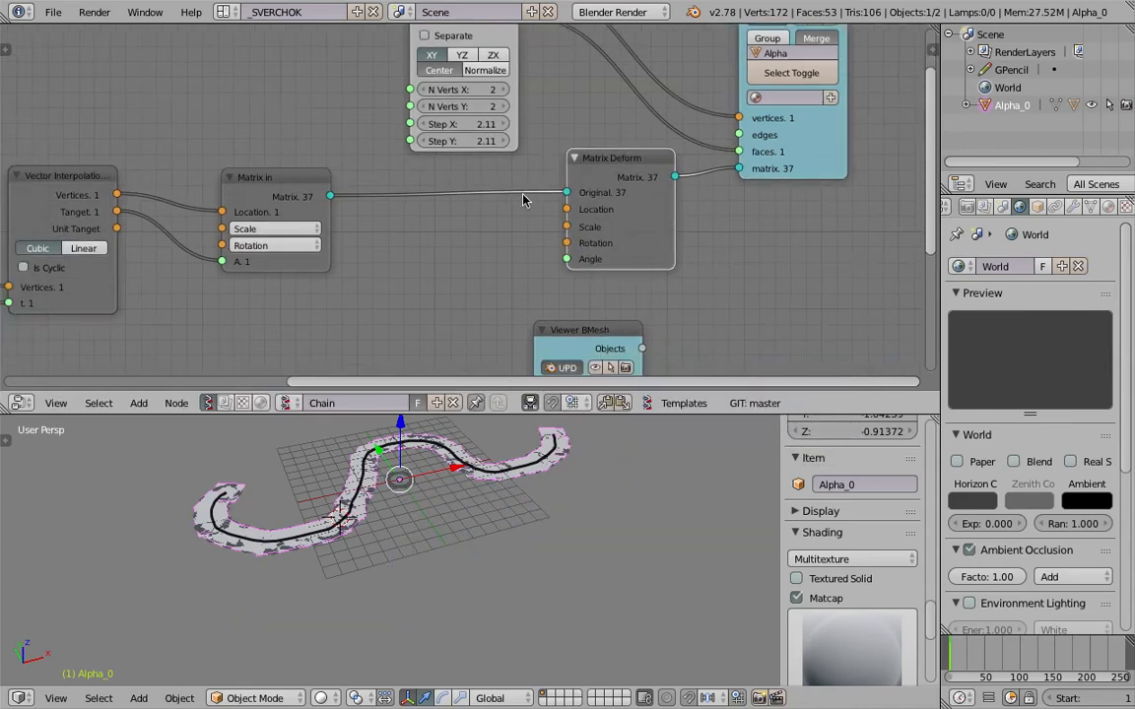
# Add a Vector X/Y/Z node between the Matrix in and Matrix Deform nodes.
pyautogui.hotkey('shift', 'a')
pyautogui.click(479, 220)
pyautogui.write('vec')
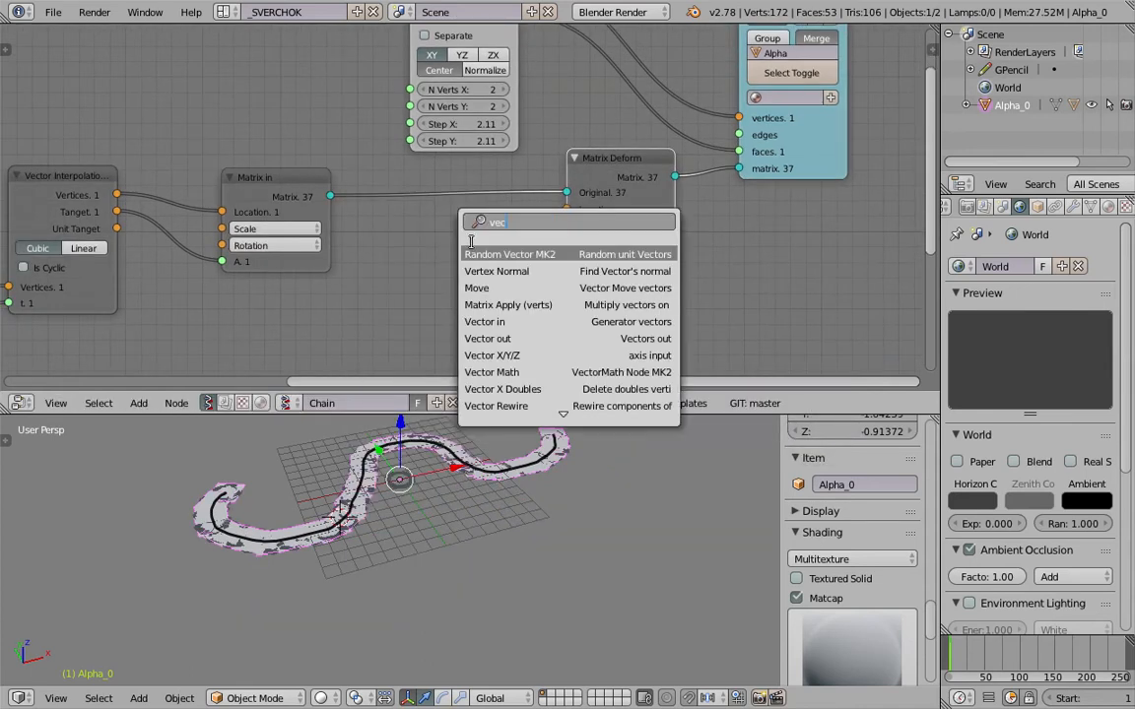
pyautogui.click(493, 354)
pyautogui.click(407, 236)
pyautogui.scroll(2, 433, 248)
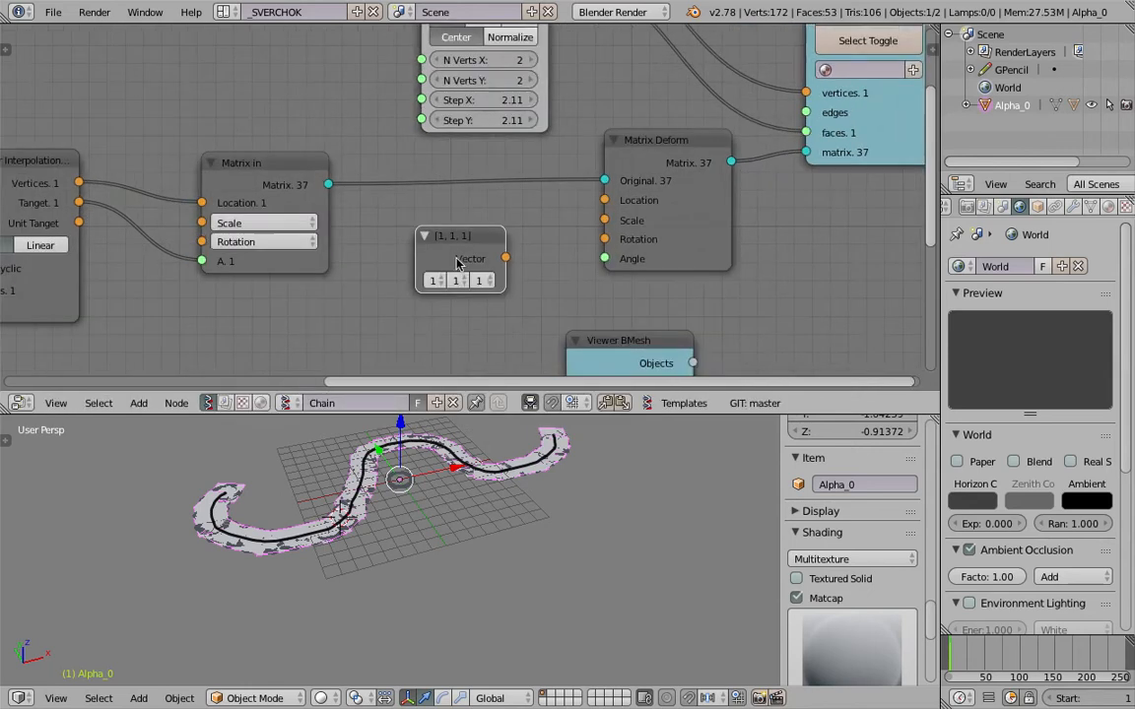
# Set the axis vector to 1, 0, 0 and connect it to the Matrix Deform's Rotation input.
pyautogui.click(456, 282)
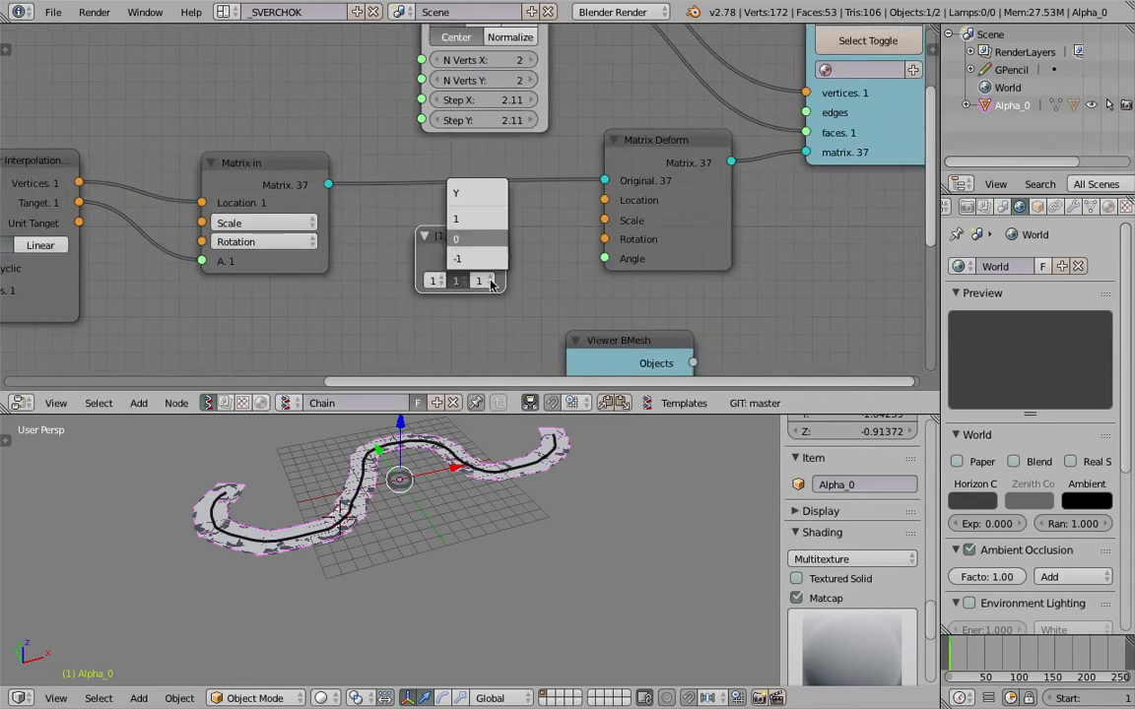
pyautogui.press('Return')
pyautogui.click(491, 282)
pyautogui.click(496, 239)
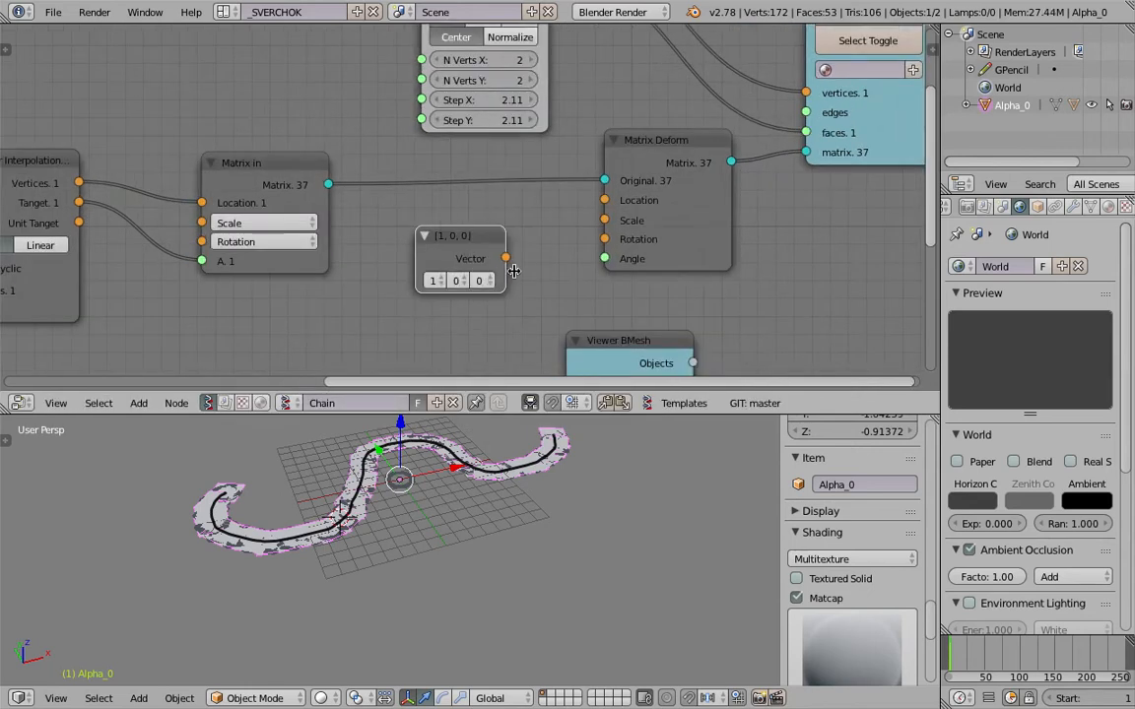
pyautogui.moveTo(523, 260); pyautogui.dragTo(492, 230)
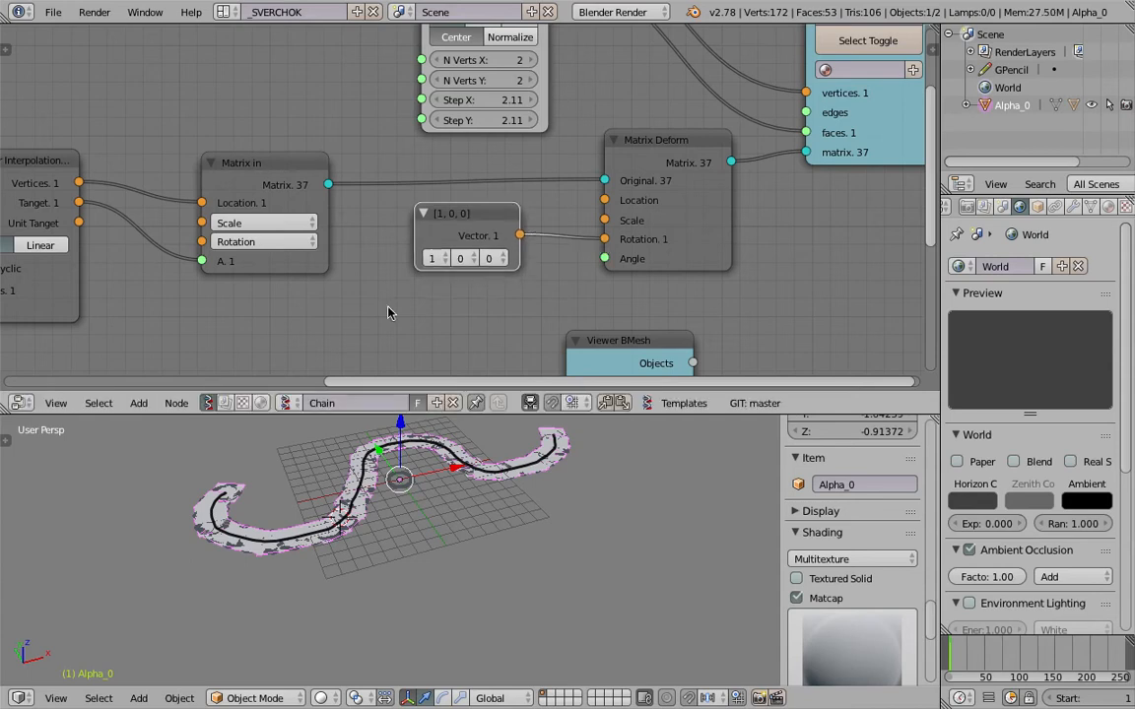
# Add a Float node and connect its output to the Matrix Deform's Angle input.
pyautogui.hotkey('alt', 'space')
pyautogui.write('float')
pyautogui.press('Return')
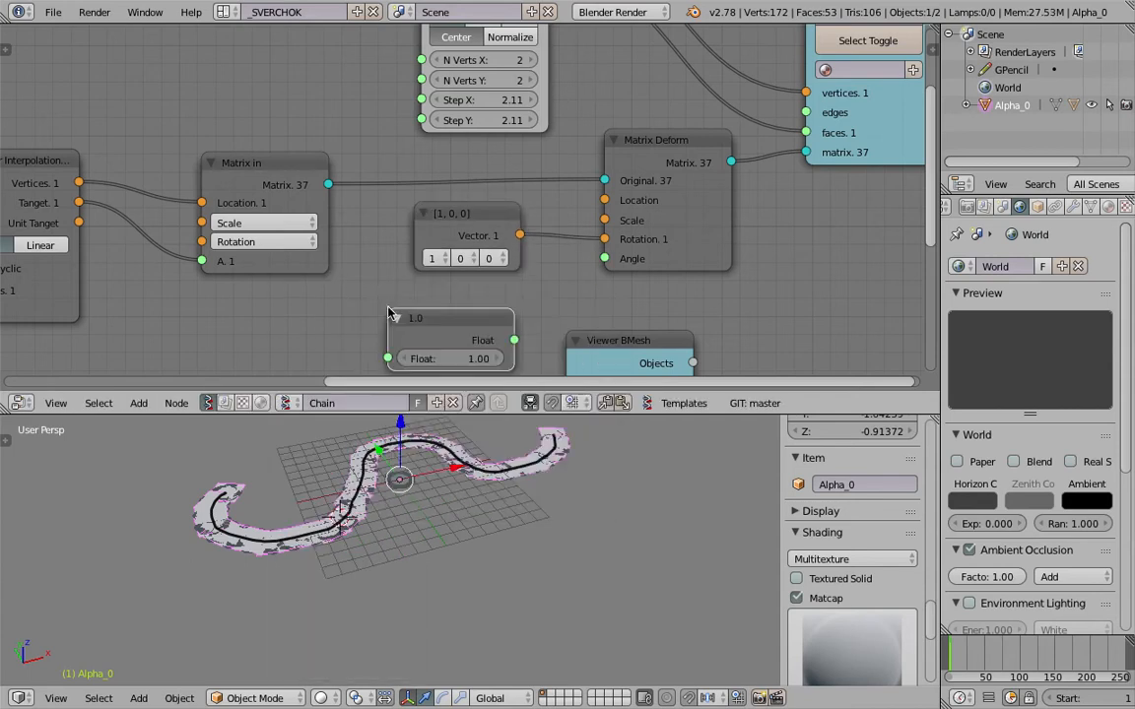
pyautogui.moveTo(513, 341); pyautogui.dragTo(604, 258)
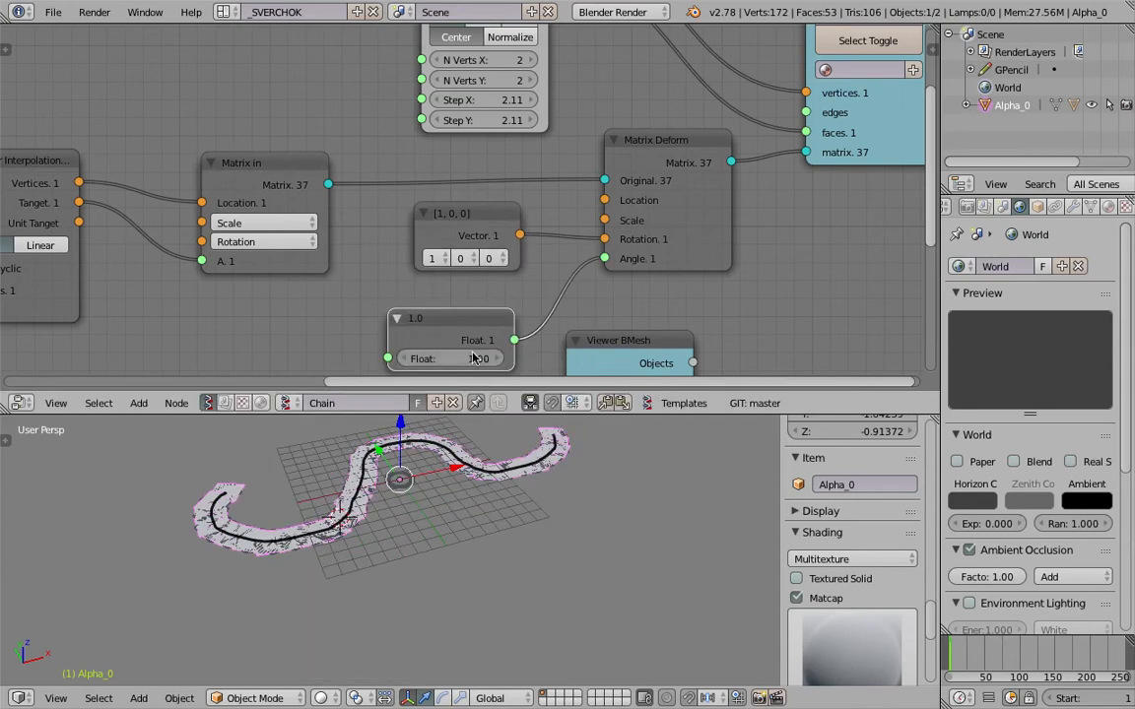
# Set the Float node feeding the rotation angle to 90 and save the file.
pyautogui.moveTo(453, 359); pyautogui.dragTo(515, 359)
pyautogui.click(460, 357)
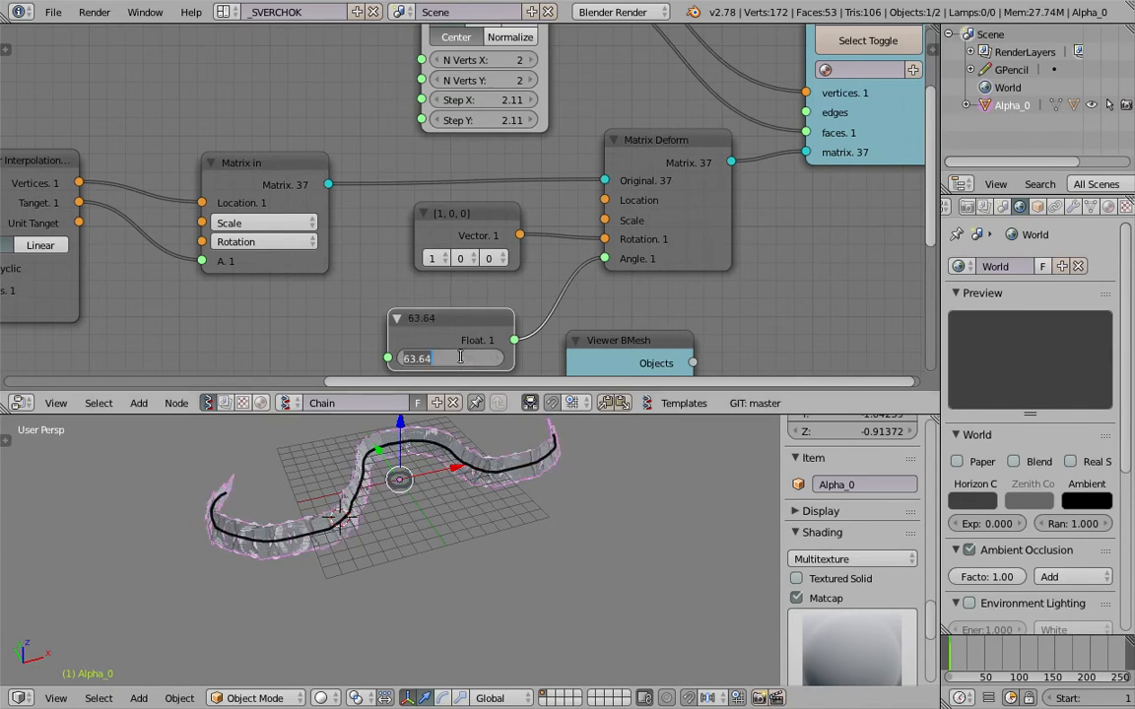
pyautogui.write('90')
pyautogui.press('Return')
pyautogui.hotkey('ctrl', 's')
pyautogui.press('Return')
# Try an angle of 0 in the Float node, restore it to 90, and inspect the strip along the stroke.
pyautogui.moveTo(442, 317); pyautogui.dragTo(464, 251, button='middle')
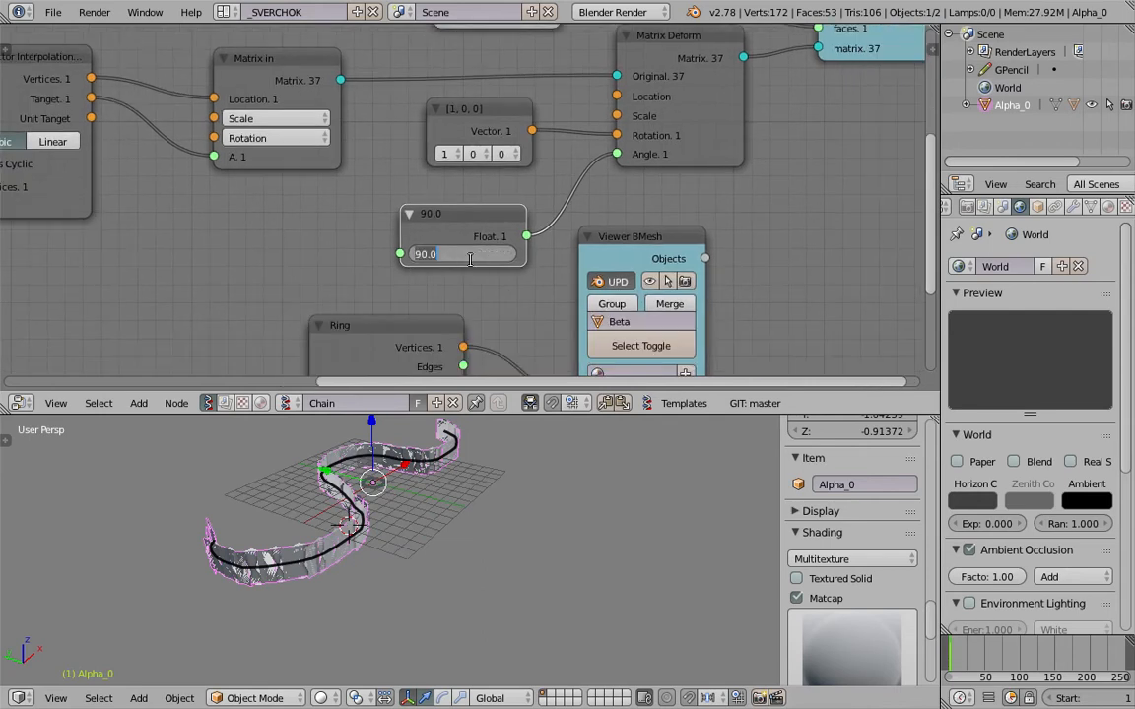
pyautogui.write('0')
pyautogui.press('Return')
pyautogui.scroll(2, 470, 259)
pyautogui.click(469, 259)
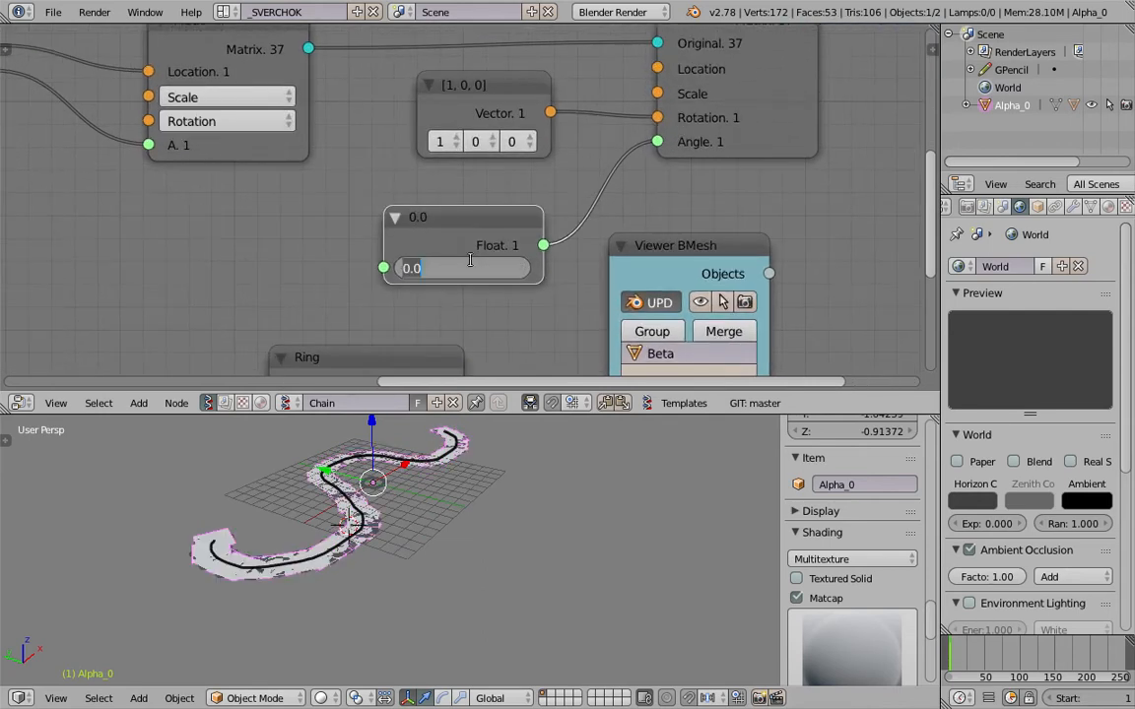
pyautogui.press('Return')
pyautogui.moveTo(261, 613); pyautogui.dragTo(372, 576, button='middle')
pyautogui.scroll(2, 368, 589)
pyautogui.moveTo(450, 598); pyautogui.dragTo(308, 573, button='middle')
pyautogui.scroll(-4, 463, 296)
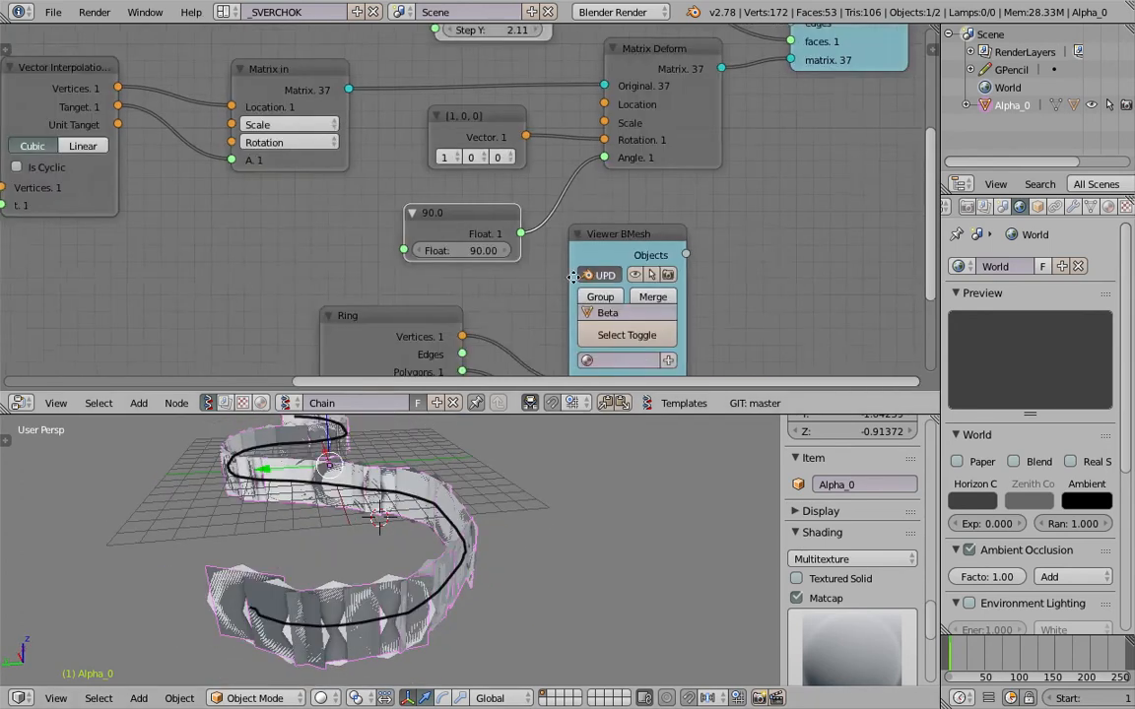
# Hide the Alpha viewer's mesh, show it again, and save the file.
pyautogui.moveTo(679, 125); pyautogui.dragTo(493, 351, button='middle')
pyautogui.click(665, 127)
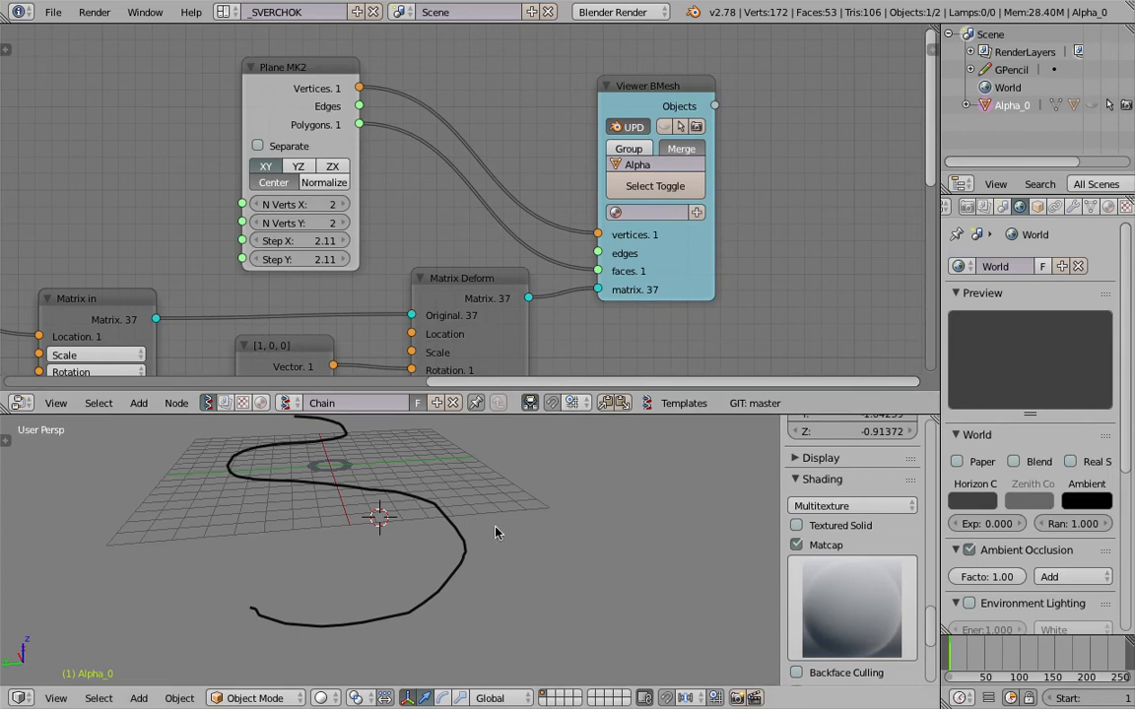
pyautogui.click(672, 125)
pyautogui.moveTo(519, 434); pyautogui.dragTo(525, 507, button='middle')
pyautogui.hotkey('ctrl', 's')
pyautogui.click(524, 506)
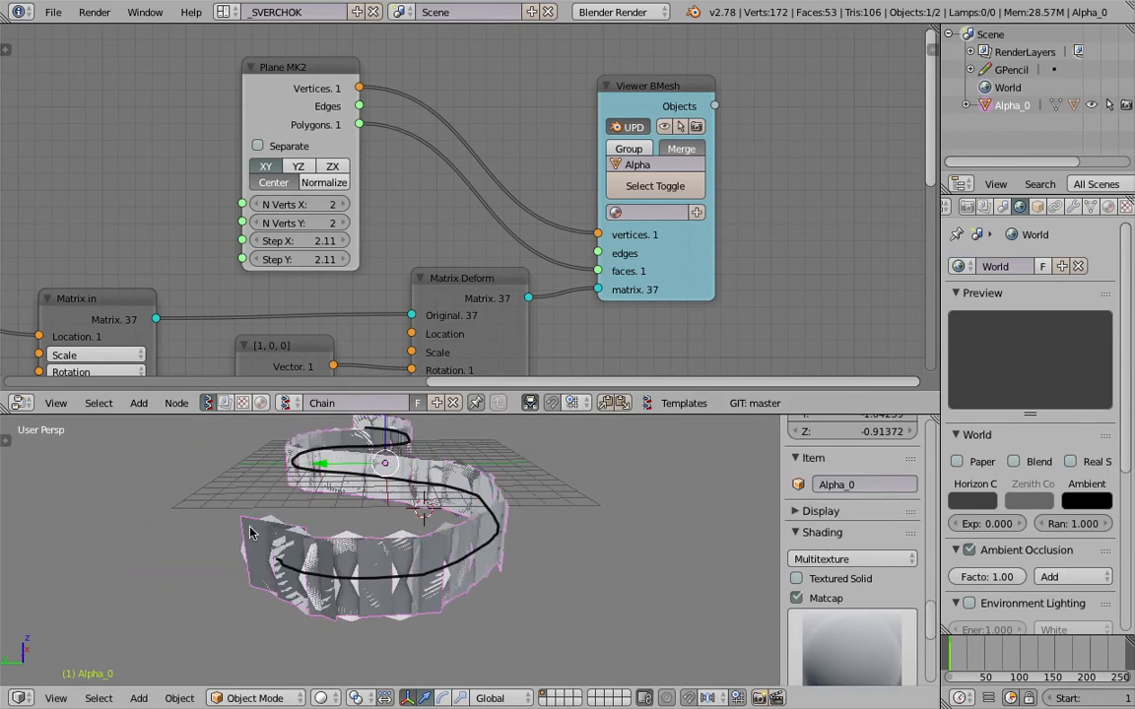
# Review the Alpha object's duplication settings and switch the viewport's Only Render display on and back off.
pyautogui.click(1071, 207)
pyautogui.click(1037, 207)
pyautogui.scroll(-1, 1020, 497)
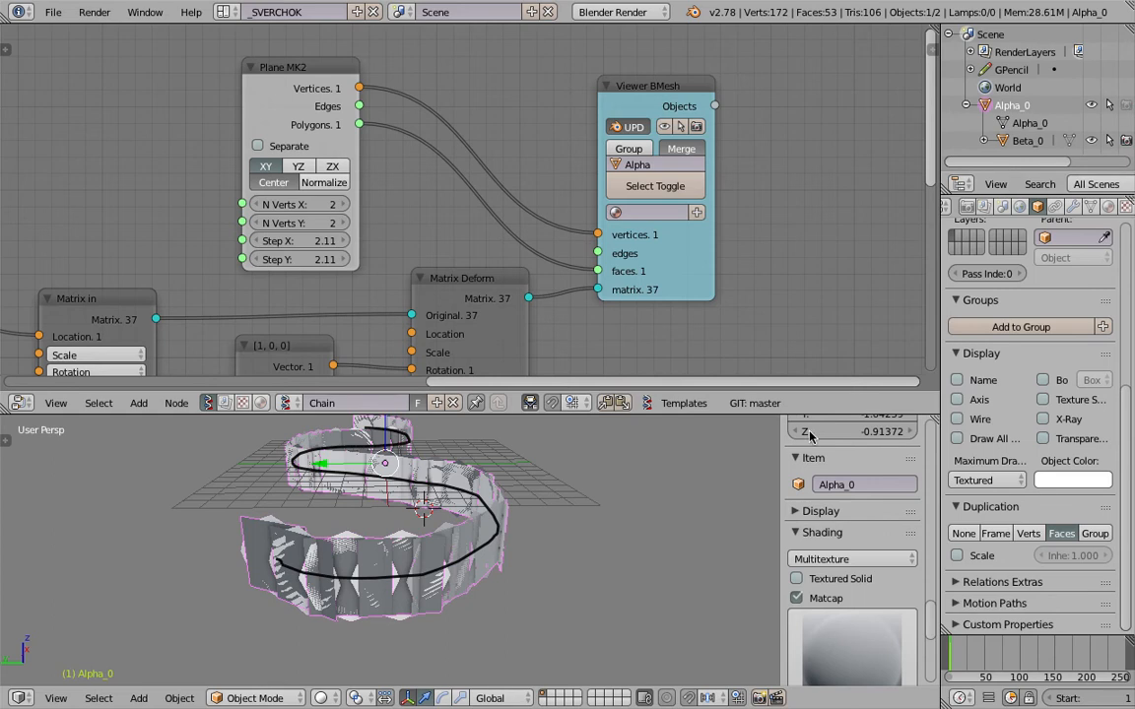
pyautogui.click(820, 511)
pyautogui.click(795, 538)
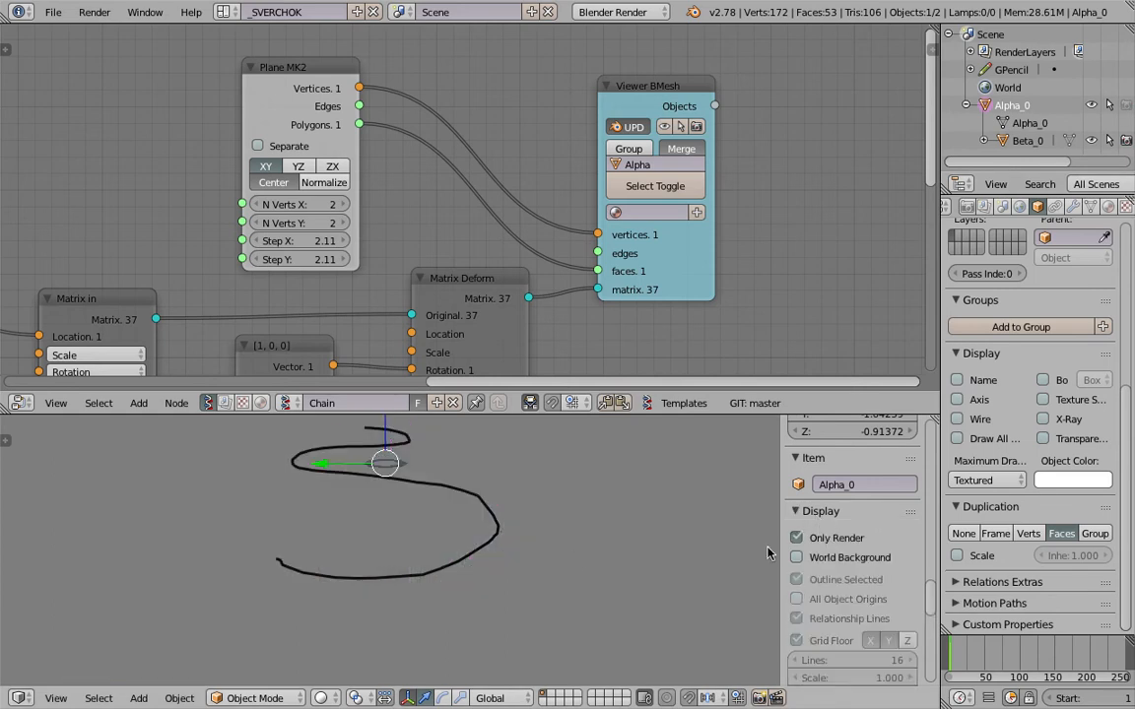
pyautogui.click(815, 538)
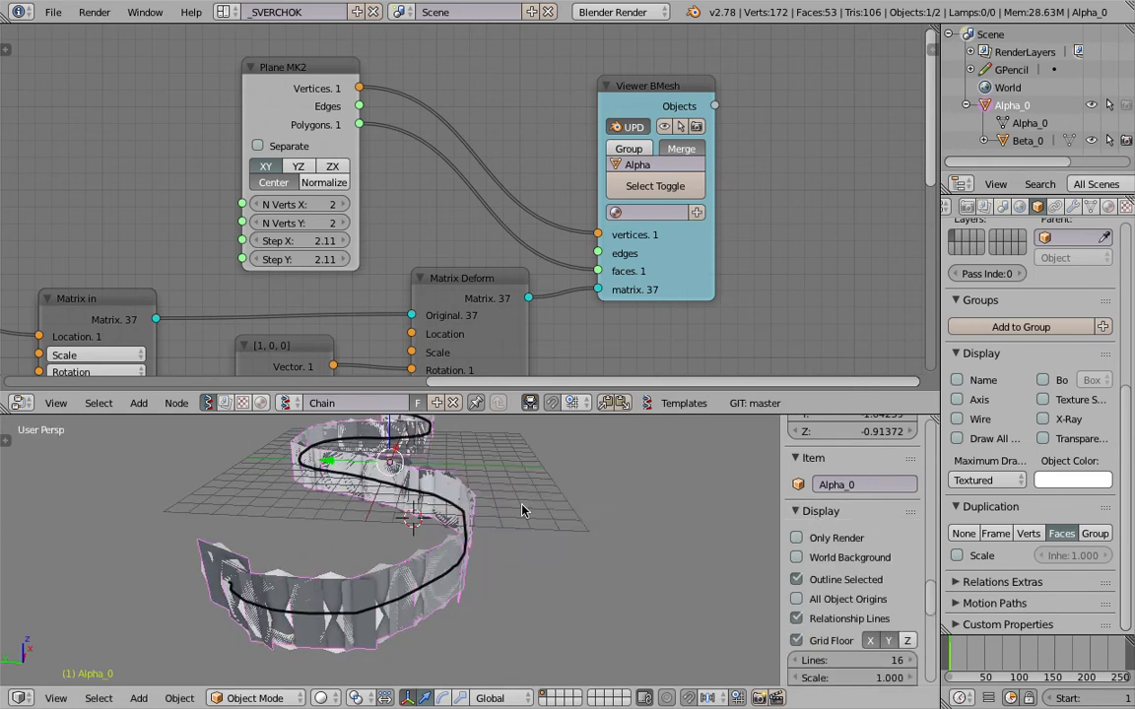
# Spread out the node layout, moving the Beta Viewer BMesh node to free space beside the Ring node.
pyautogui.moveTo(522, 504); pyautogui.dragTo(532, 503, button='middle')
pyautogui.moveTo(672, 286); pyautogui.dragTo(736, 247)
pyautogui.moveTo(551, 251); pyautogui.dragTo(656, 138, button='middle')
pyautogui.scroll(-5, 640, 164)
pyautogui.moveTo(485, 535); pyautogui.dragTo(433, 553, button='middle')
pyautogui.moveTo(466, 338); pyautogui.dragTo(529, 243, button='middle')
pyautogui.moveTo(453, 263); pyautogui.dragTo(449, 271)
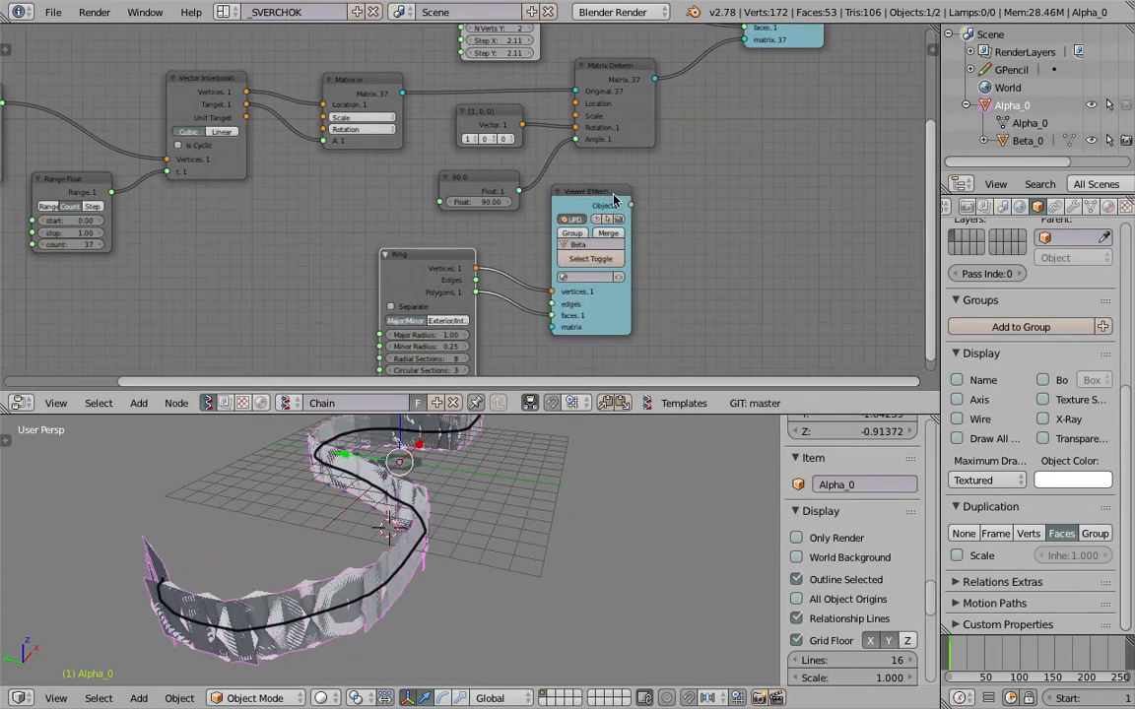
pyautogui.moveTo(612, 196); pyautogui.dragTo(651, 249)
# Select the ring object Beta_0 in the viewport and move it along the Y axis, clear of the plane strip.
pyautogui.moveTo(431, 530); pyautogui.dragTo(432, 605, button='middle')
pyautogui.rightClick(418, 479)
pyautogui.press('g')
pyautogui.press('y')
pyautogui.click(674, 577)
pyautogui.moveTo(674, 577); pyautogui.dragTo(596, 517, button='middle')
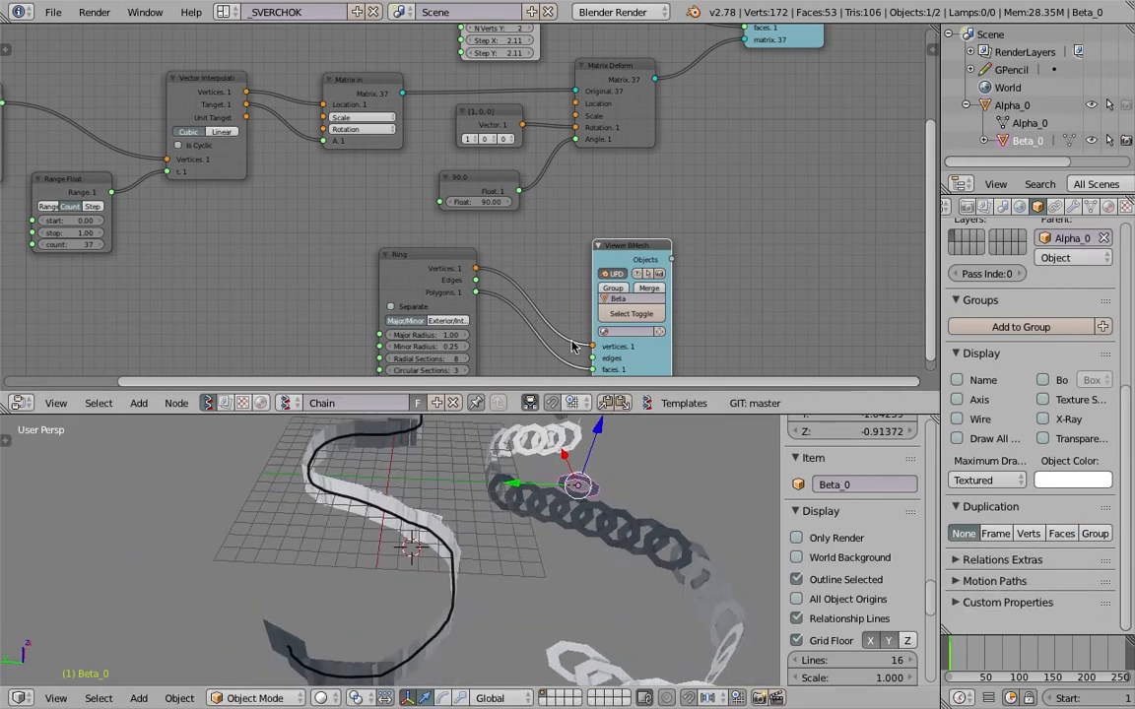
# Turn off live updating on the Beta Viewer BMesh node and save the file.
pyautogui.moveTo(577, 346); pyautogui.dragTo(537, 291, button='middle')
pyautogui.scroll(1, 537, 291)
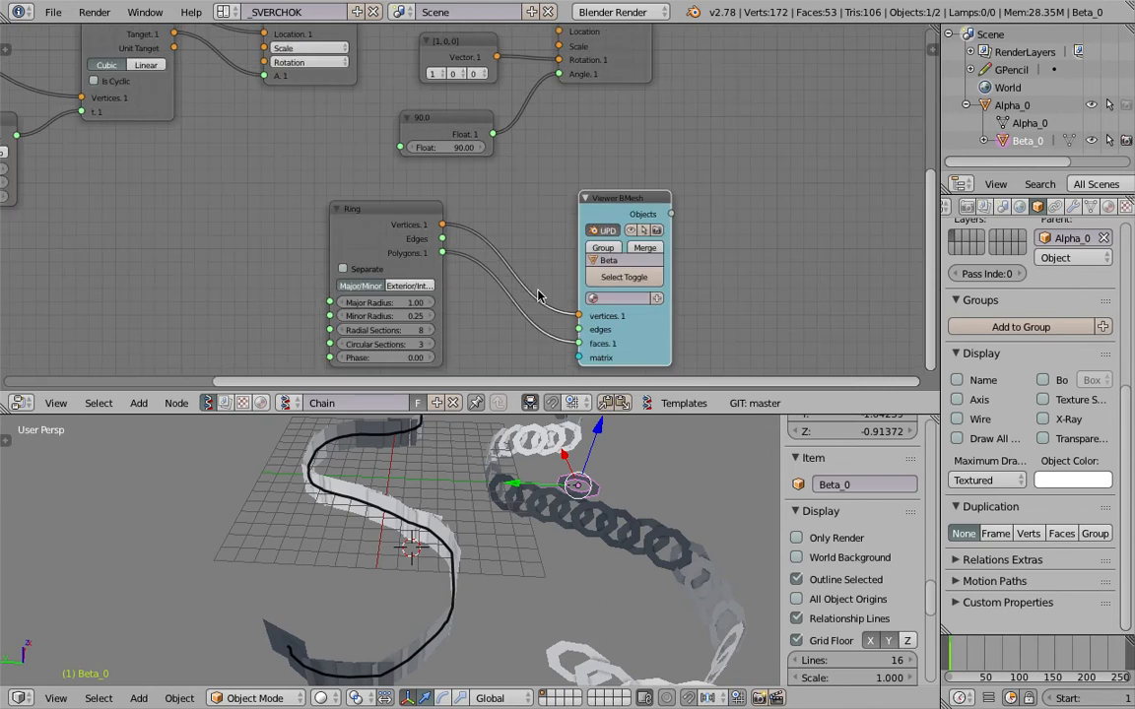
pyautogui.click(599, 234)
pyautogui.moveTo(695, 612); pyautogui.dragTo(484, 518, button='middle')
pyautogui.hotkey('ctrl', 's')
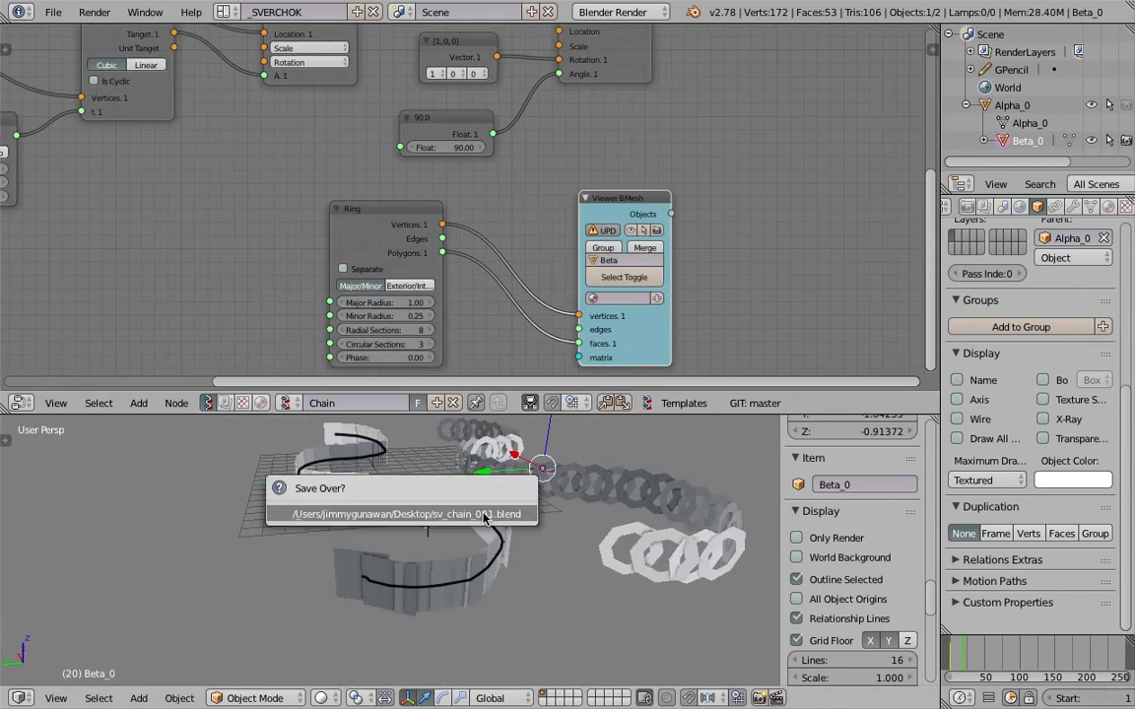
pyautogui.click(482, 514)
# Select the Alpha_0 plane strip in the viewport and save the file again.
pyautogui.scroll(3, 527, 542)
pyautogui.moveTo(535, 553); pyautogui.dragTo(434, 591, button='middle')
pyautogui.rightClick(357, 615)
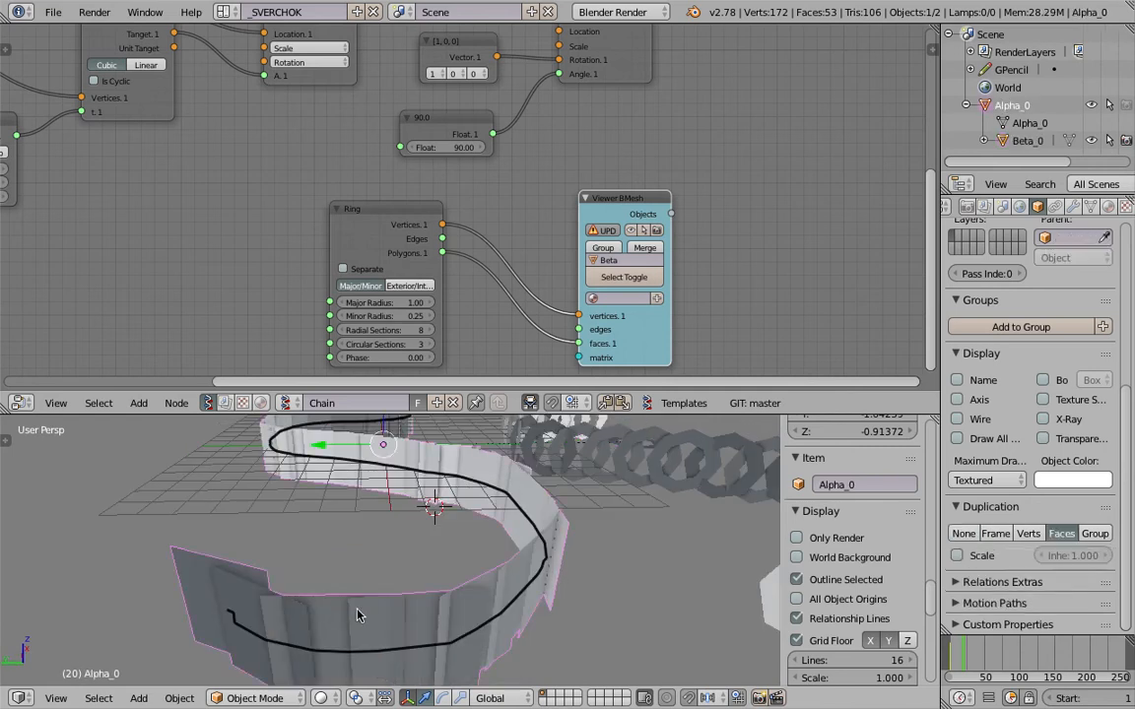
pyautogui.moveTo(483, 517); pyautogui.dragTo(405, 523, button='middle')
pyautogui.hotkey('ctrl', 's')
pyautogui.click(405, 523)
# Move the Matrix Deform, Alpha viewer and Float nodes to make room around the angle input.
pyautogui.scroll(-2, 430, 189)
pyautogui.moveTo(554, 118); pyautogui.dragTo(554, 230, button='middle')
pyautogui.scroll(4, 555, 229)
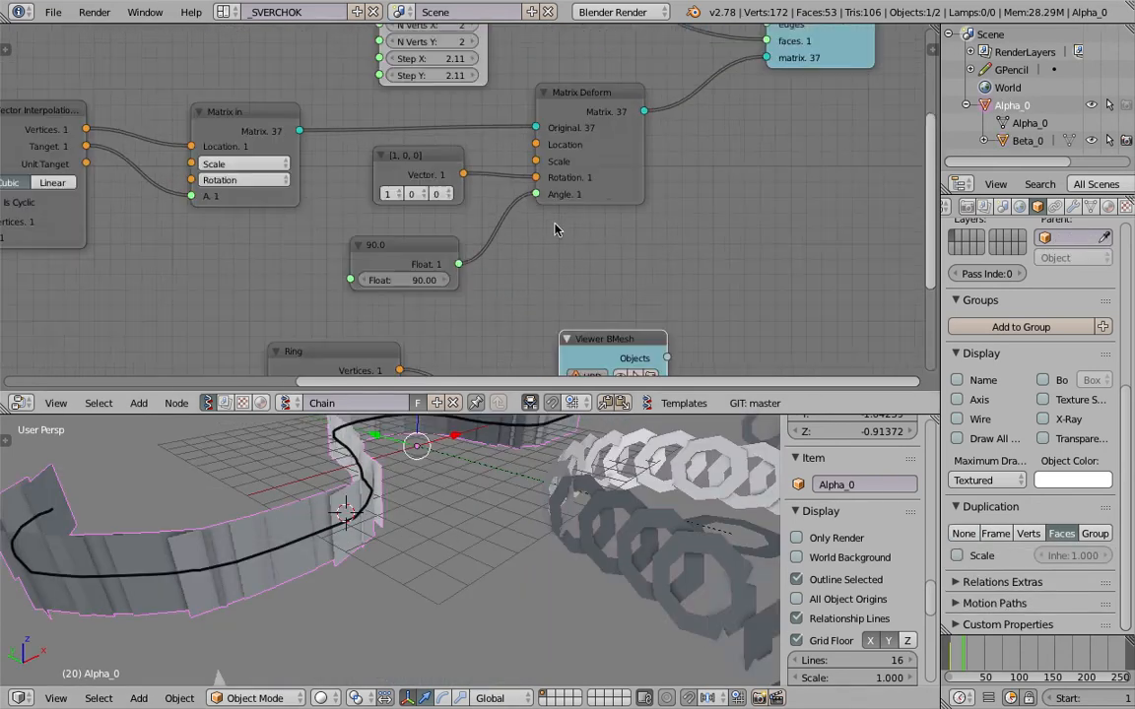
pyautogui.scroll(-1, 613, 177)
pyautogui.moveTo(599, 183); pyautogui.dragTo(551, 206, button='middle')
pyautogui.moveTo(578, 195); pyautogui.dragTo(659, 171)
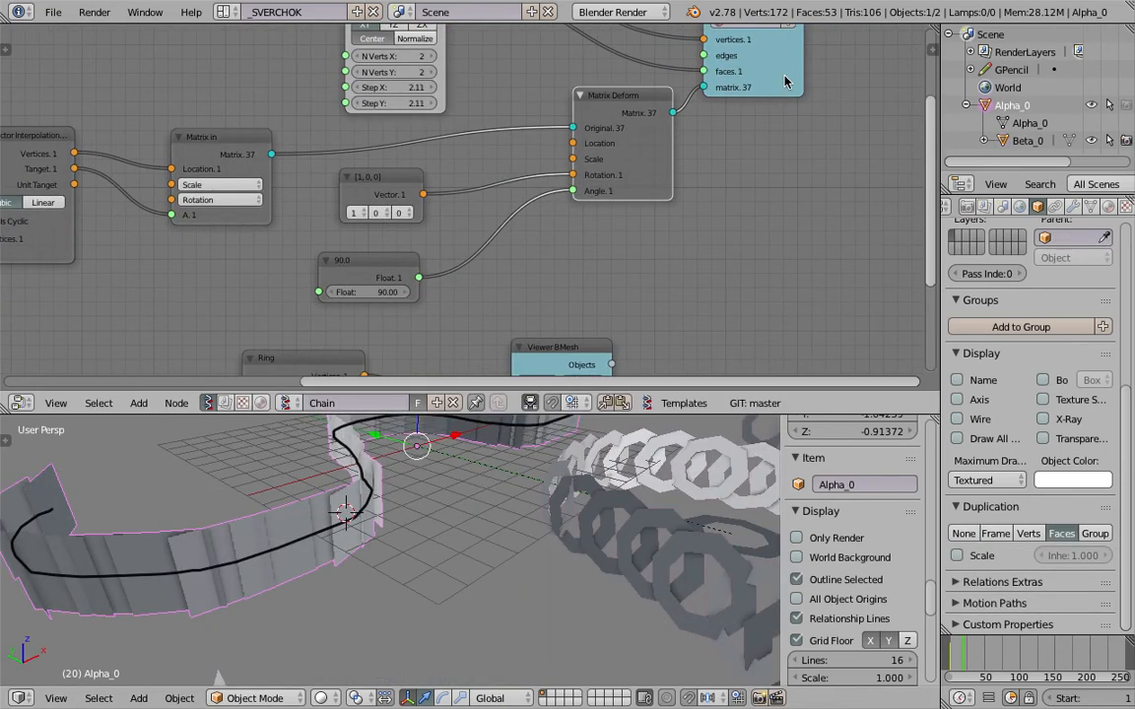
pyautogui.moveTo(785, 81); pyautogui.dragTo(858, 66)
pyautogui.moveTo(512, 196); pyautogui.dragTo(530, 175, button='middle')
pyautogui.moveTo(384, 242); pyautogui.dragTo(453, 215)
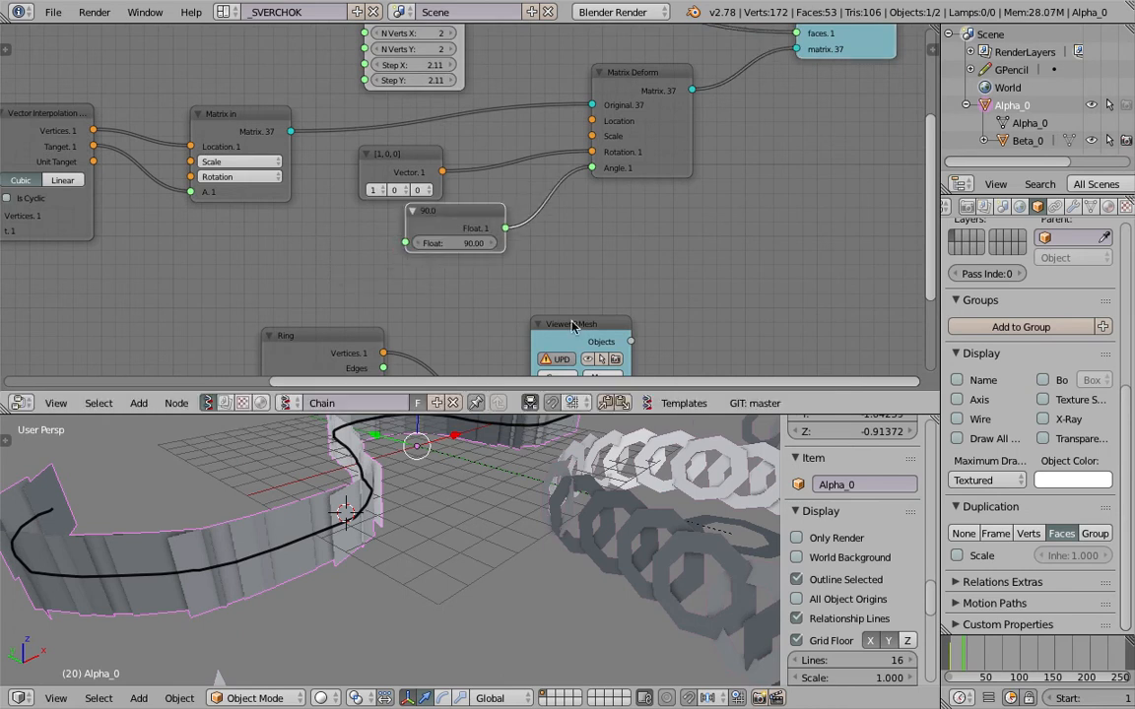
# Duplicate the 90 Float node below the original, set the connected original to 0, and save the file.
pyautogui.hotkey('shift', 'd')
pyautogui.click(477, 297)
pyautogui.scroll(2, 473, 223)
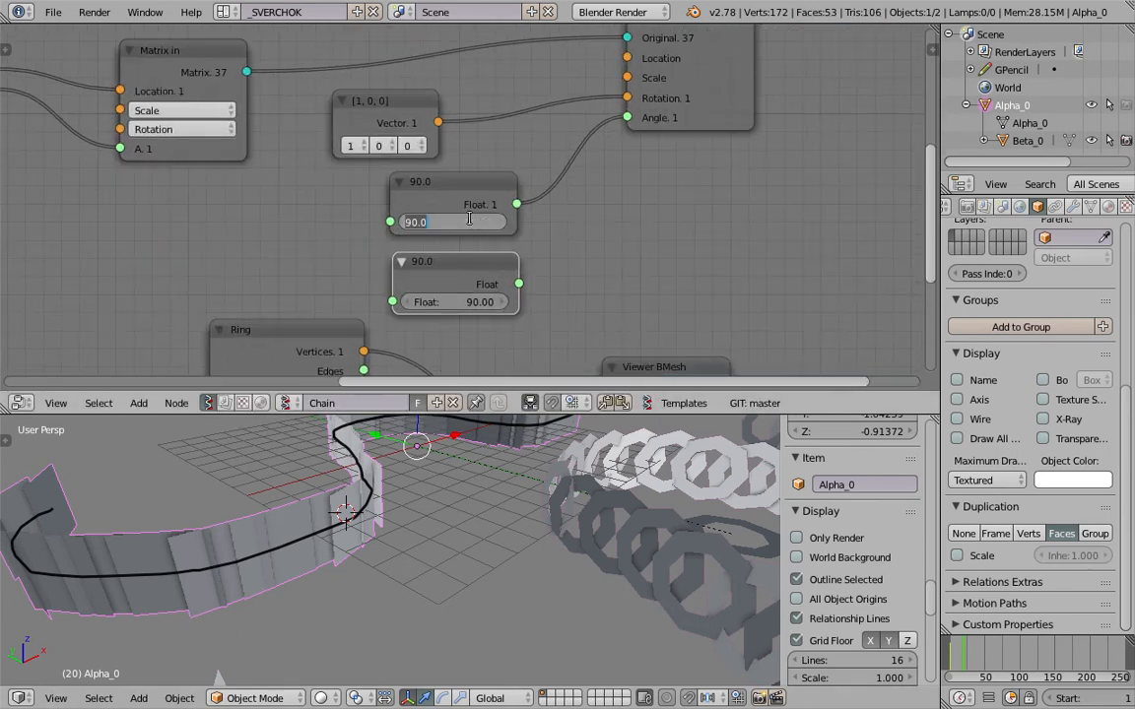
pyautogui.write('0')
pyautogui.press('Return')
pyautogui.hotkey('ctrl', 's')
pyautogui.click(471, 222)
pyautogui.moveTo(451, 514); pyautogui.dragTo(430, 548, button='middle')
pyautogui.hotkey('ctrl', 's')
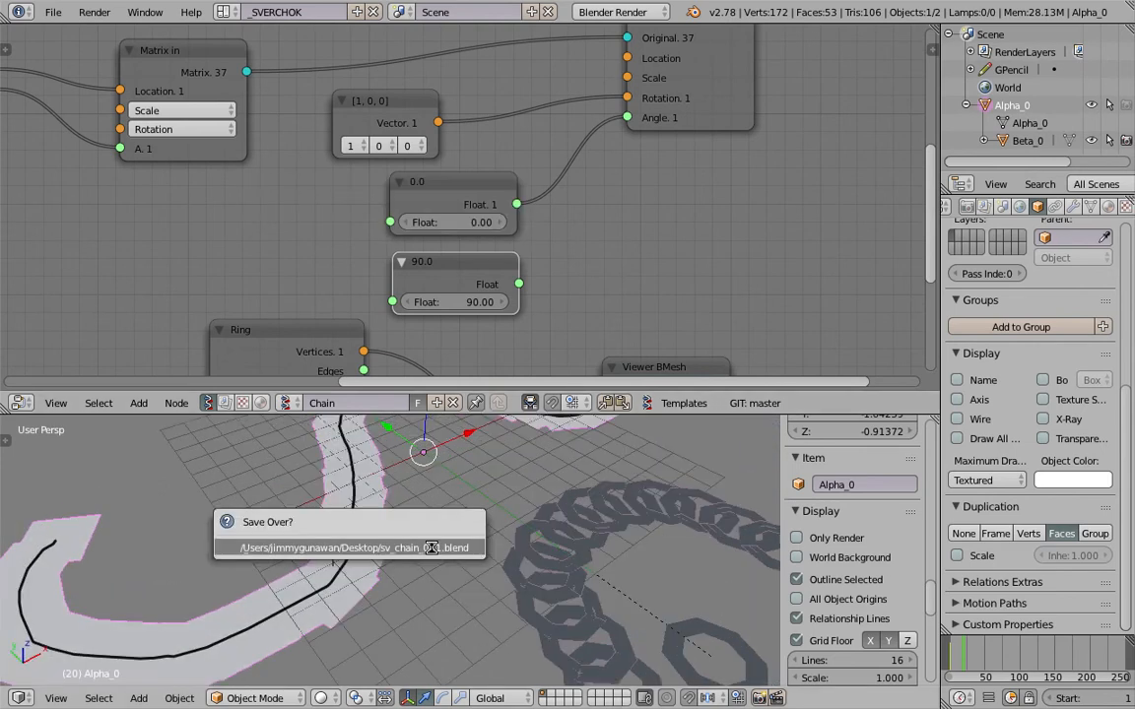
pyautogui.click(431, 547)
# Add a Switch node beside the two Float nodes.
pyautogui.scroll(-2, 430, 548)
pyautogui.hotkey('shift', 'a')
pyautogui.click(671, 186)
pyautogui.write('sw')
pyautogui.press('Return')
pyautogui.click(672, 195)
pyautogui.click(724, 238)
pyautogui.moveTo(720, 201); pyautogui.dragTo(701, 172)
# Connect the 0 Float to the Switch's T input, the 90 Float to F, and its output to Matrix Deform's Angle.
pyautogui.moveTo(518, 203); pyautogui.dragTo(570, 223)
pyautogui.moveTo(649, 256); pyautogui.dragTo(651, 255)
pyautogui.moveTo(651, 273); pyautogui.dragTo(519, 284)
pyautogui.moveTo(778, 190); pyautogui.dragTo(794, 187)
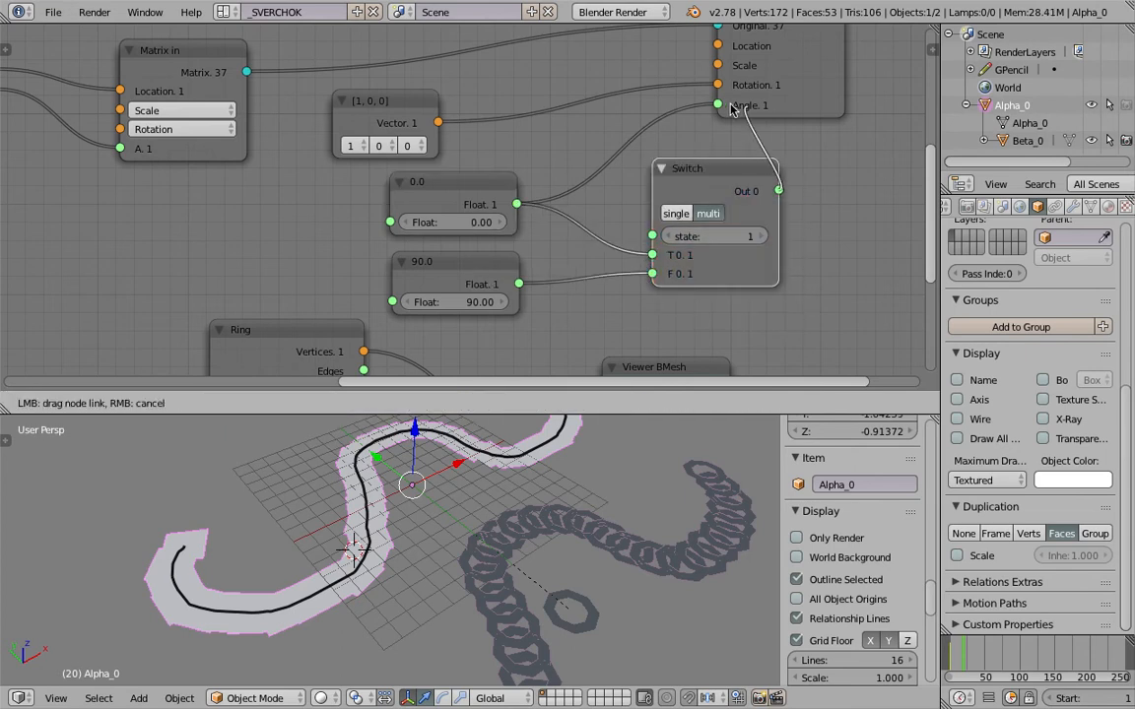
pyautogui.moveTo(731, 110); pyautogui.dragTo(729, 107)
# Move the Switch node up close to the two Float nodes and save the file.
pyautogui.moveTo(732, 172); pyautogui.dragTo(631, 134)
pyautogui.moveTo(607, 196)
pyautogui.mouseDown()
pyautogui.moveTo(661, 192)
pyautogui.moveTo(585, 194)
pyautogui.moveTo(651, 196)
pyautogui.moveTo(609, 202)
pyautogui.mouseUp()
pyautogui.hotkey('ctrl', 's')
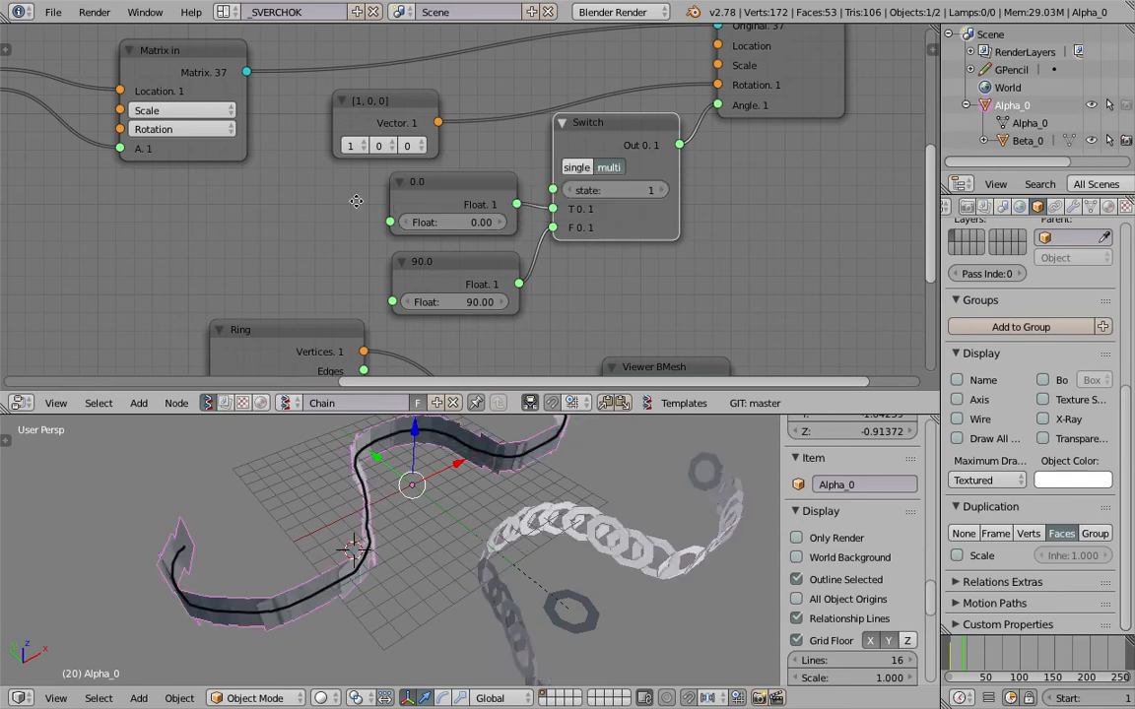
pyautogui.click(612, 208)
# Add a Range Int node and place it in the free space below the Matrix in node.
pyautogui.moveTo(194, 215); pyautogui.dragTo(388, 186, button='middle')
pyautogui.hotkey('alt', 'space')
pyautogui.write('range')
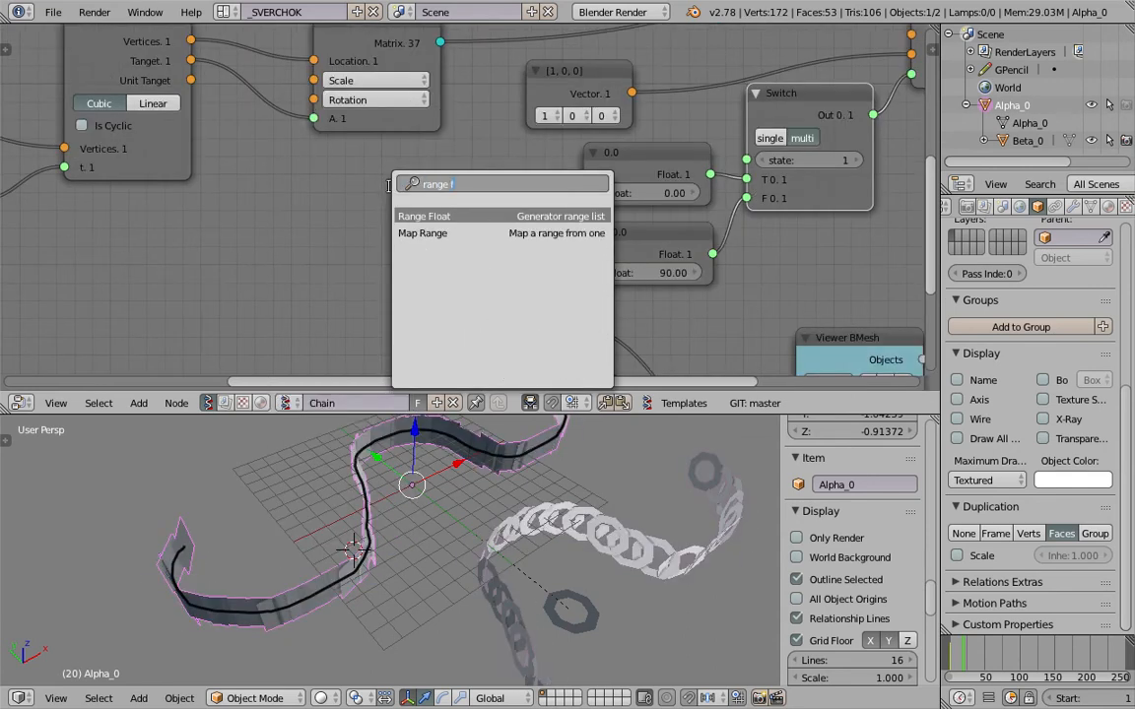
pyautogui.write(' int')
pyautogui.press('Return')
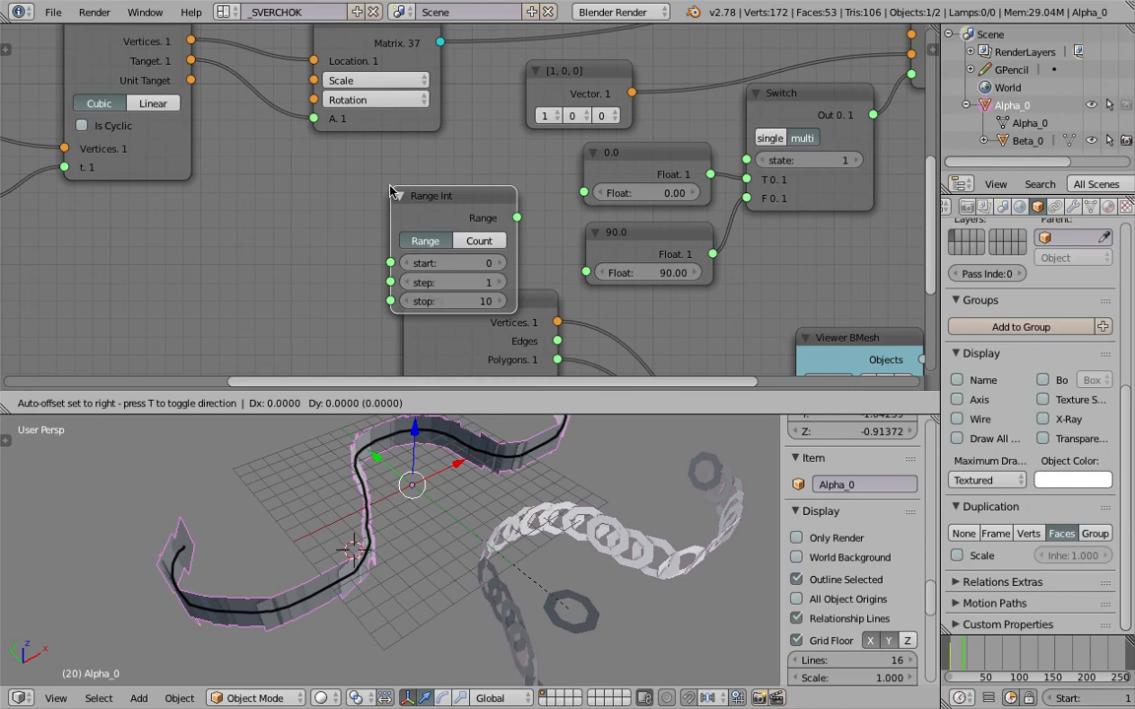
pyautogui.click(291, 148)
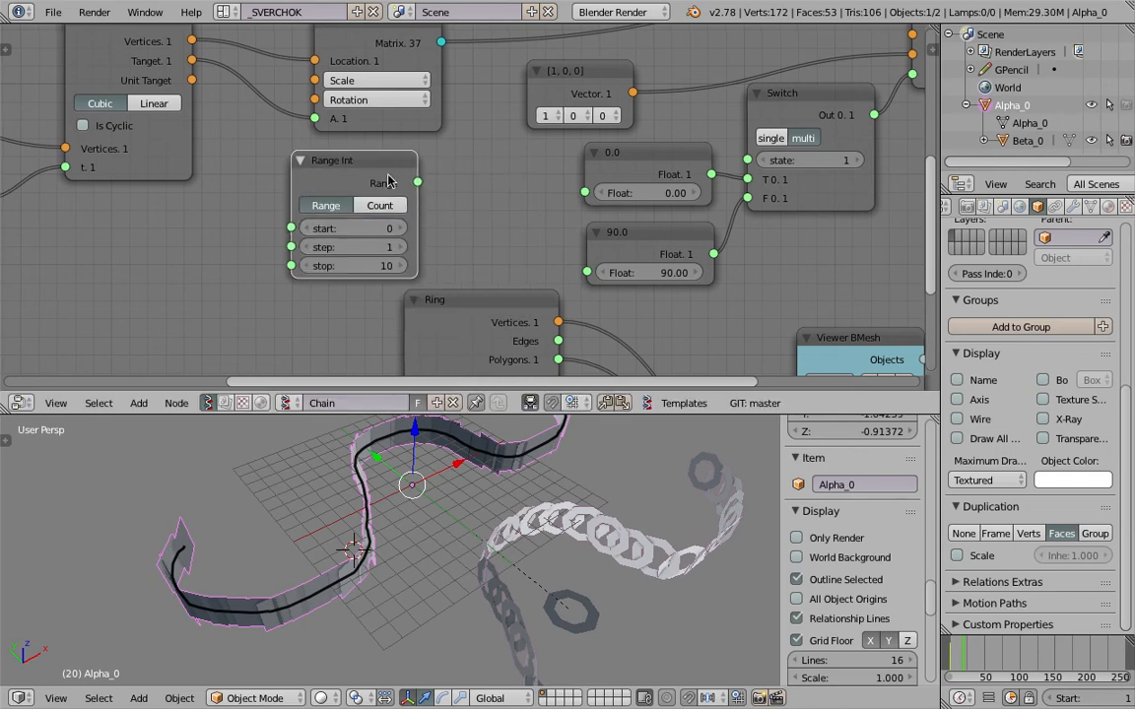
pyautogui.moveTo(388, 180); pyautogui.dragTo(313, 191)
# Add a Math MK2 node beside the Range Int node and set its function to modulo.
pyautogui.hotkey('alt', 'space')
pyautogui.write('math')
pyautogui.press('Down')
pyautogui.press('Down')
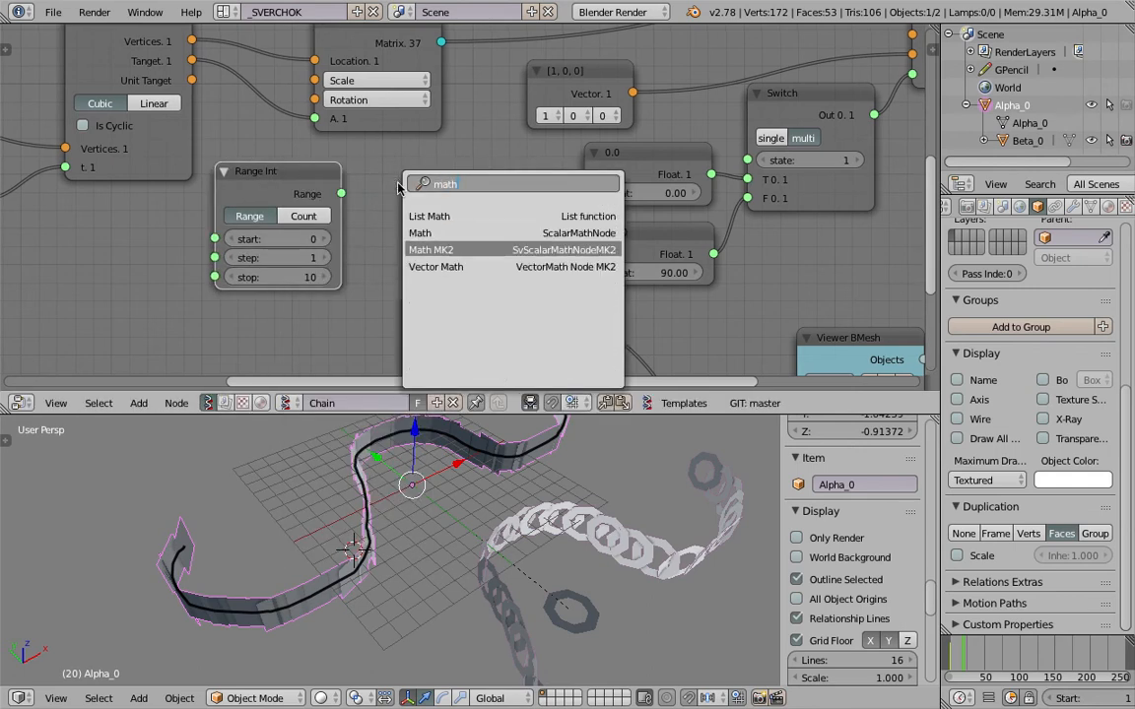
pyautogui.press('Return')
pyautogui.click(397, 192)
pyautogui.click(458, 236)
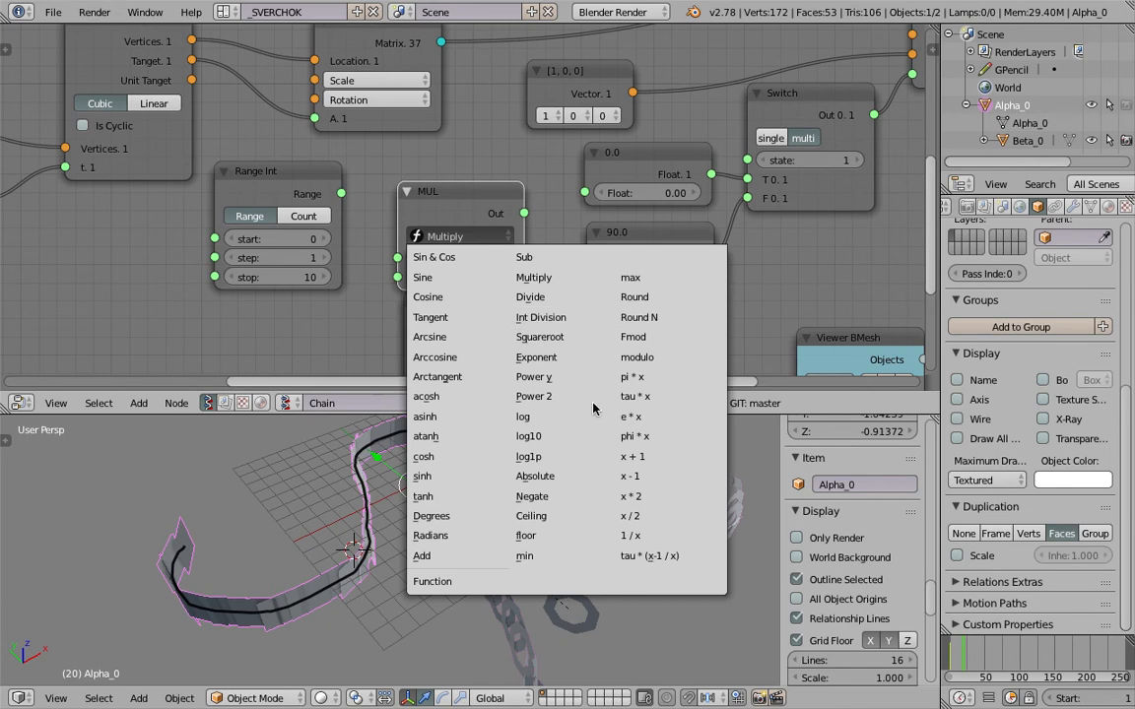
pyautogui.click(637, 358)
# Connect the Range Int output to modulo's x, set y to 2, and connect modulo's output to the Switch's state.
pyautogui.moveTo(341, 193); pyautogui.dragTo(397, 258)
pyautogui.click(492, 280)
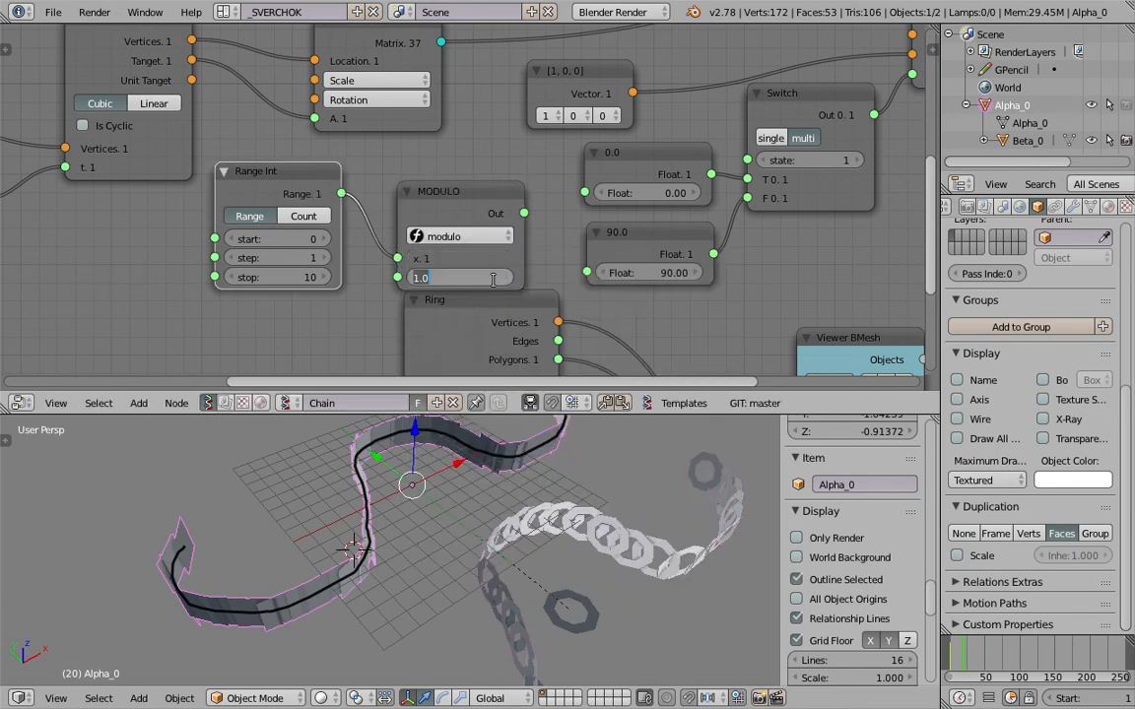
pyautogui.moveTo(527, 214); pyautogui.dragTo(549, 211)
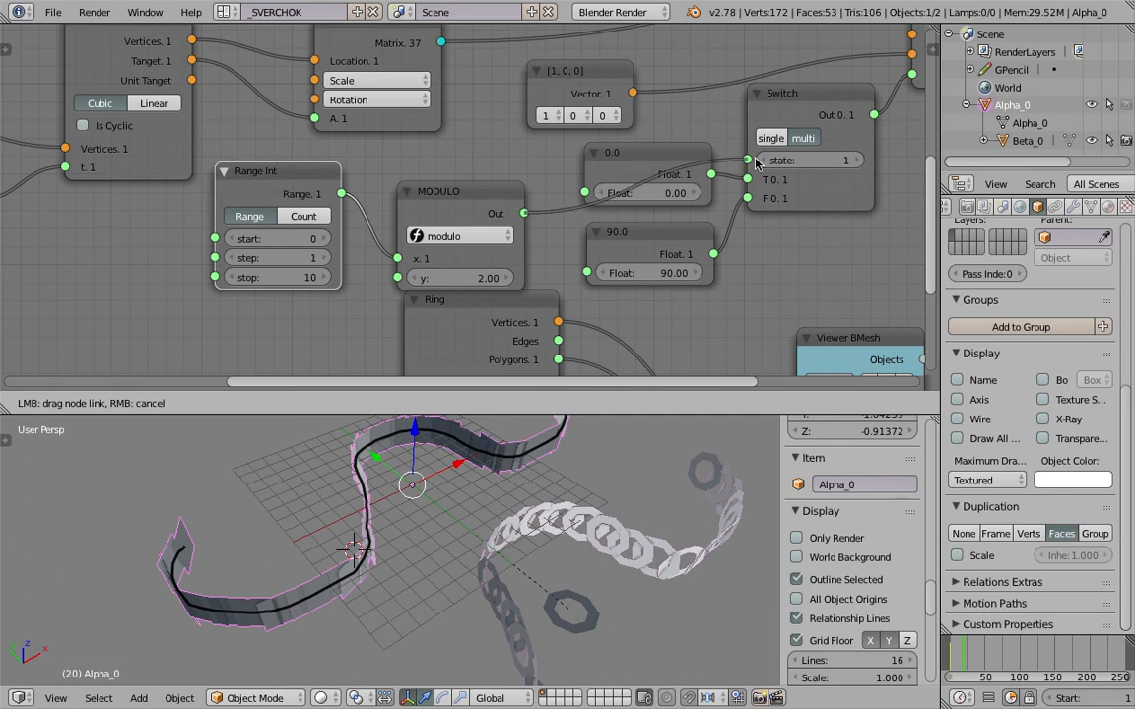
pyautogui.moveTo(756, 159); pyautogui.dragTo(756, 161)
# Add a Stethoscope MK2 node and connect the modulo output to it to read the switching values.
pyautogui.moveTo(799, 219); pyautogui.dragTo(725, 186, button='middle')
pyautogui.hotkey('alt', 'space')
pyautogui.write('ste')
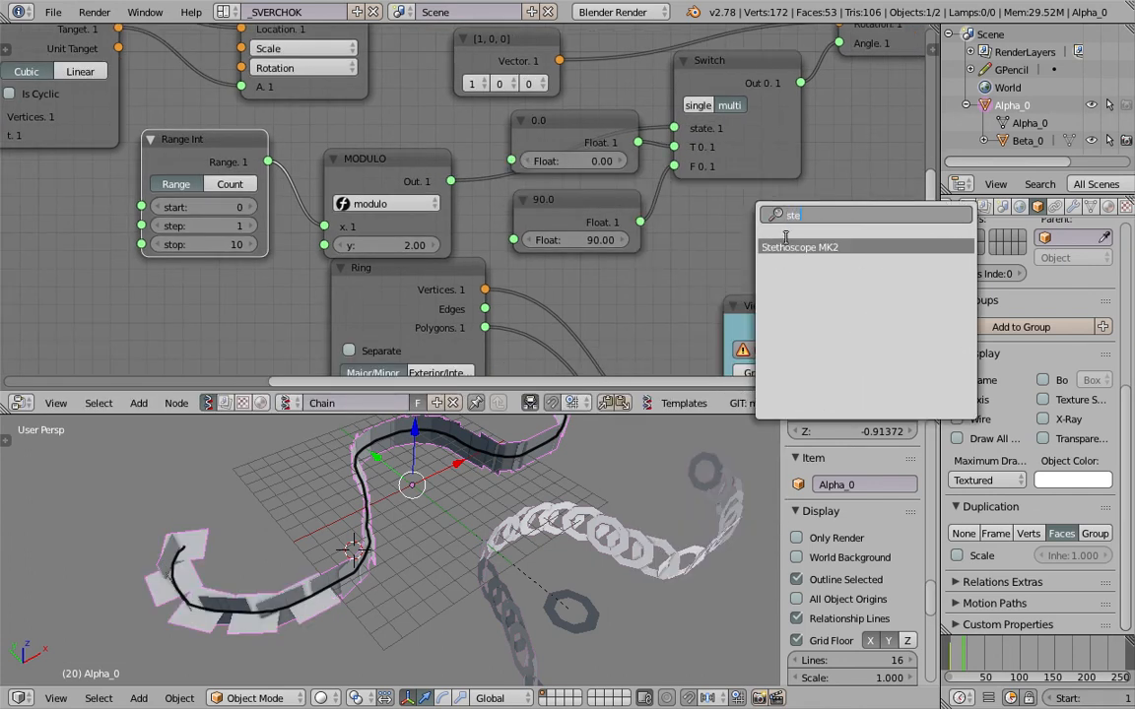
pyautogui.click(789, 247)
pyautogui.click(732, 183)
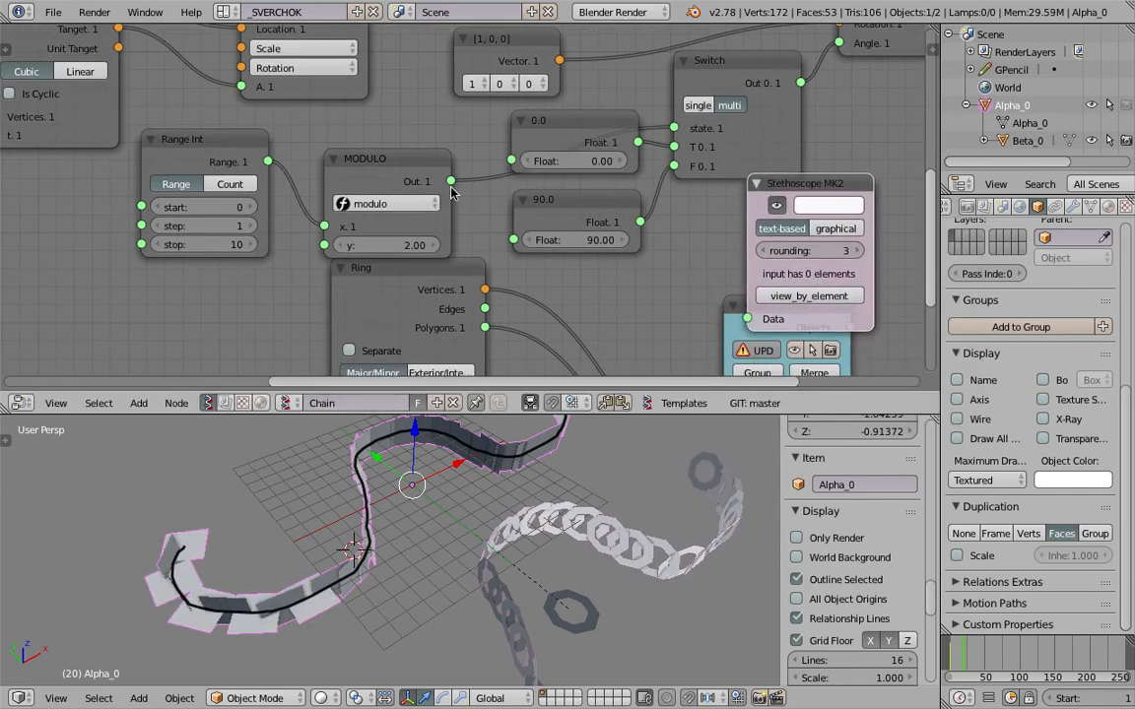
pyautogui.moveTo(452, 183); pyautogui.dragTo(567, 239)
pyautogui.moveTo(741, 319); pyautogui.dragTo(744, 319)
pyautogui.moveTo(916, 214); pyautogui.dragTo(610, 202, button='middle')
pyautogui.scroll(2, 609, 202)
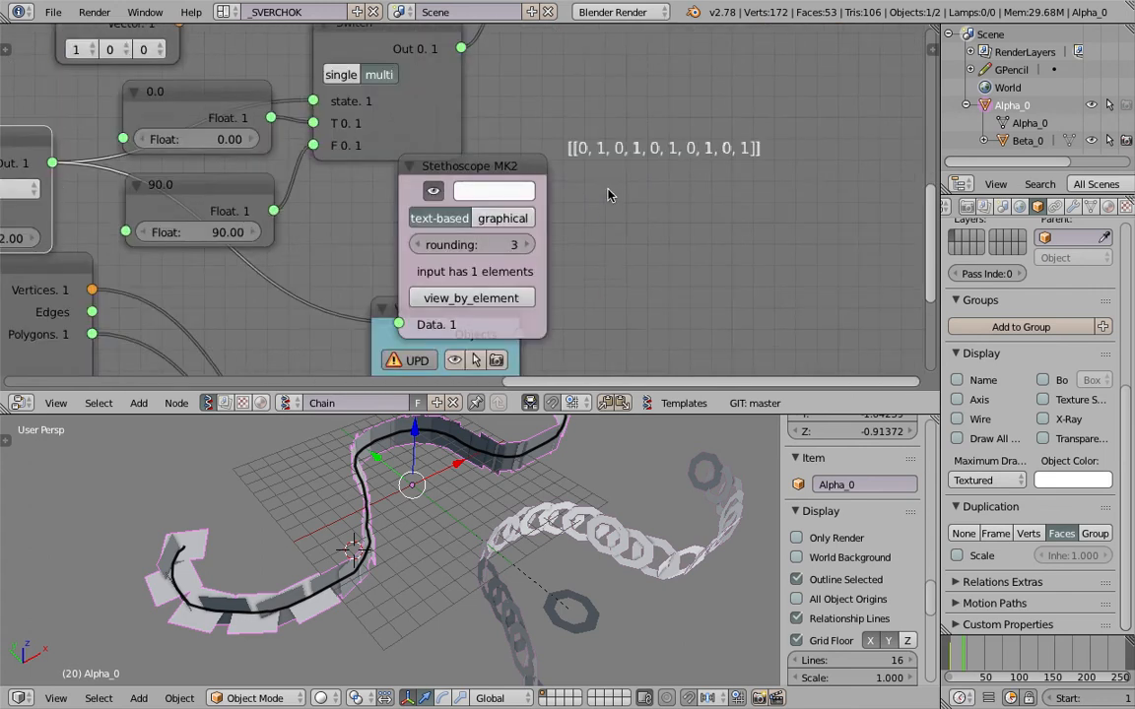
pyautogui.press('g')
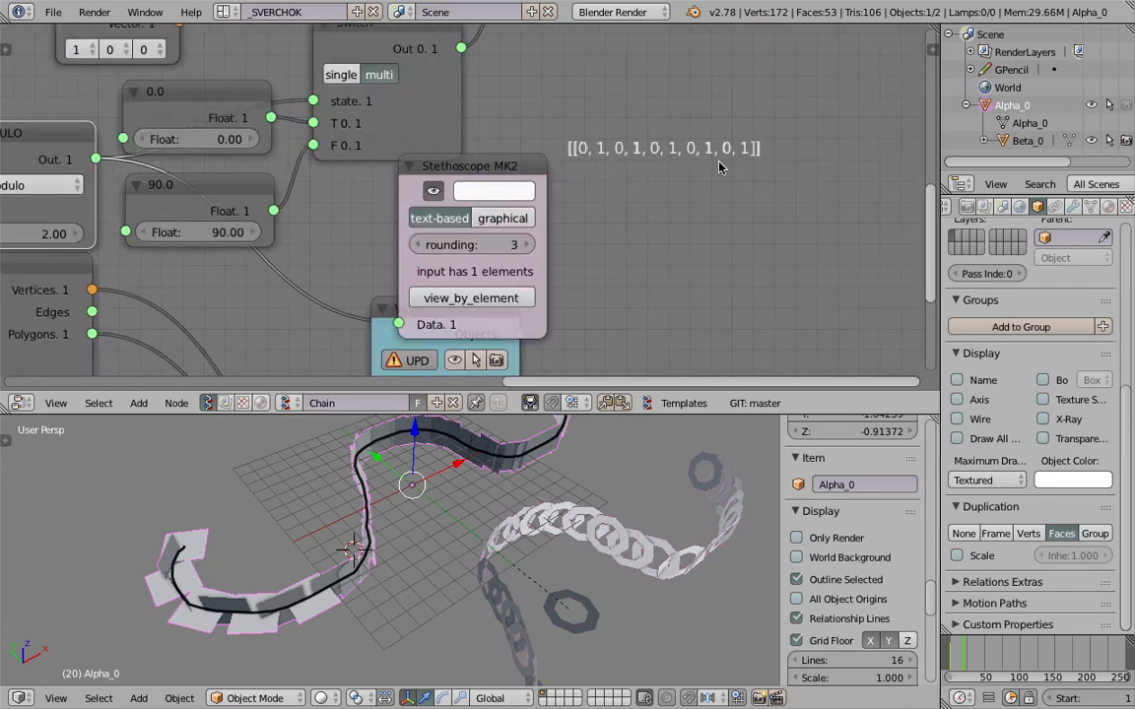
pyautogui.click(719, 166)
# Delete the Stethoscope MK2 node and return to the Range Int and modulo nodes.
pyautogui.scroll(-2, 552, 182)
pyautogui.click(513, 179)
pyautogui.press('x')
pyautogui.moveTo(209, 142); pyautogui.dragTo(650, 161, button='middle')
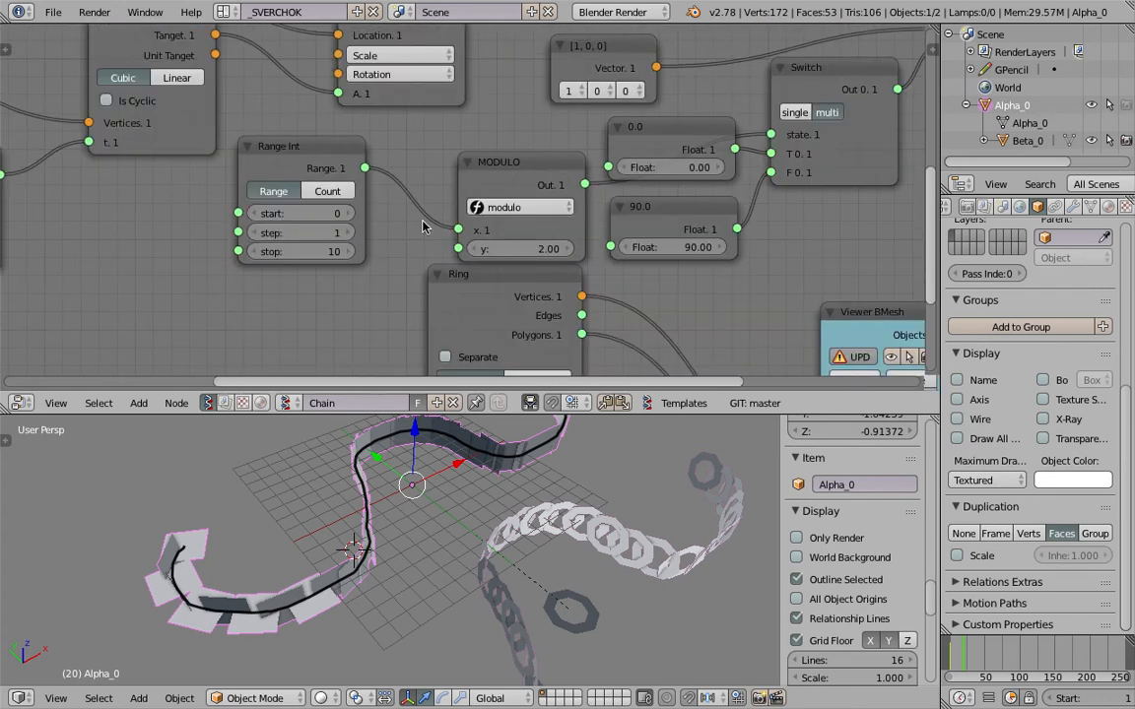
# Set the Range Int node's stop to 11 and look over the chain along the stroke.
pyautogui.moveTo(306, 257)
pyautogui.mouseDown()
pyautogui.moveTo(289, 258)
pyautogui.moveTo(310, 257)
pyautogui.mouseUp()
pyautogui.moveTo(500, 512); pyautogui.dragTo(369, 510, button='middle')
pyautogui.moveTo(675, 485); pyautogui.dragTo(537, 524, button='middle')
# Move the Object ID Selector, Range Float and Vector Interpolation nodes away from the Matrix in node to make room.
pyautogui.scroll(-5, 414, 254)
pyautogui.moveTo(413, 254); pyautogui.dragTo(723, 278, button='middle')
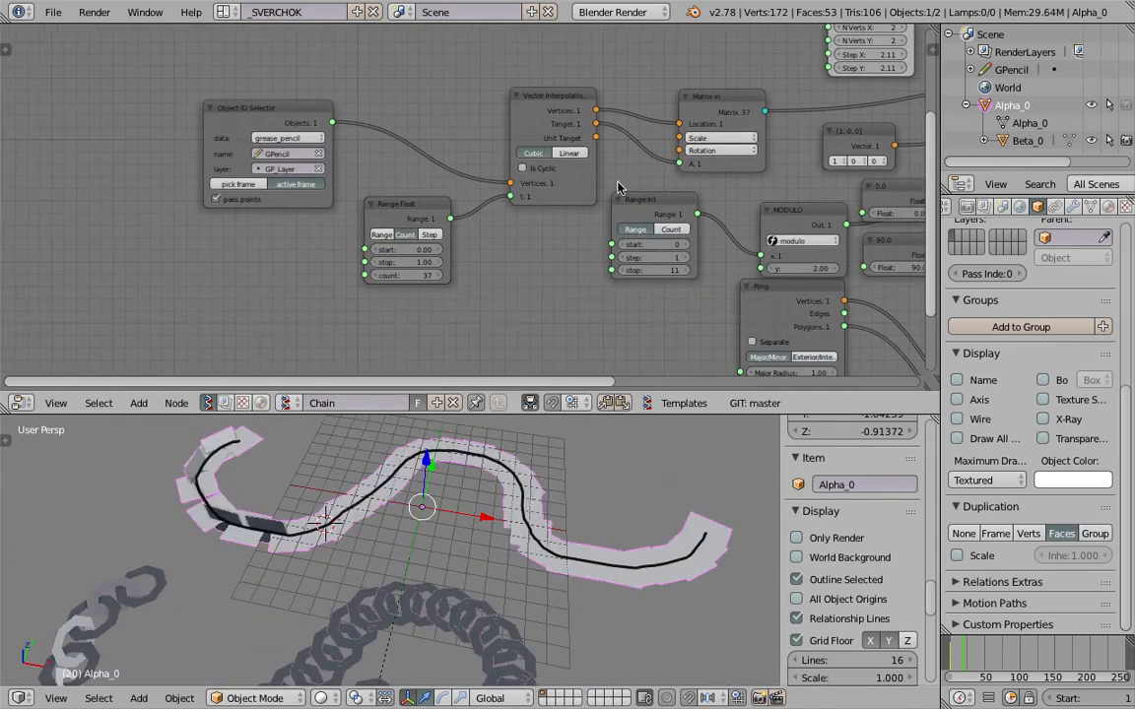
pyautogui.moveTo(286, 116); pyautogui.dragTo(136, 69)
pyautogui.moveTo(394, 204); pyautogui.dragTo(59, 208)
pyautogui.moveTo(528, 106); pyautogui.dragTo(288, 80)
pyautogui.hotkey('ctrl', 's')
pyautogui.click(322, 176)
# Set the Range Float node's count to 40.
pyautogui.moveTo(190, 240); pyautogui.dragTo(291, 215, button='middle')
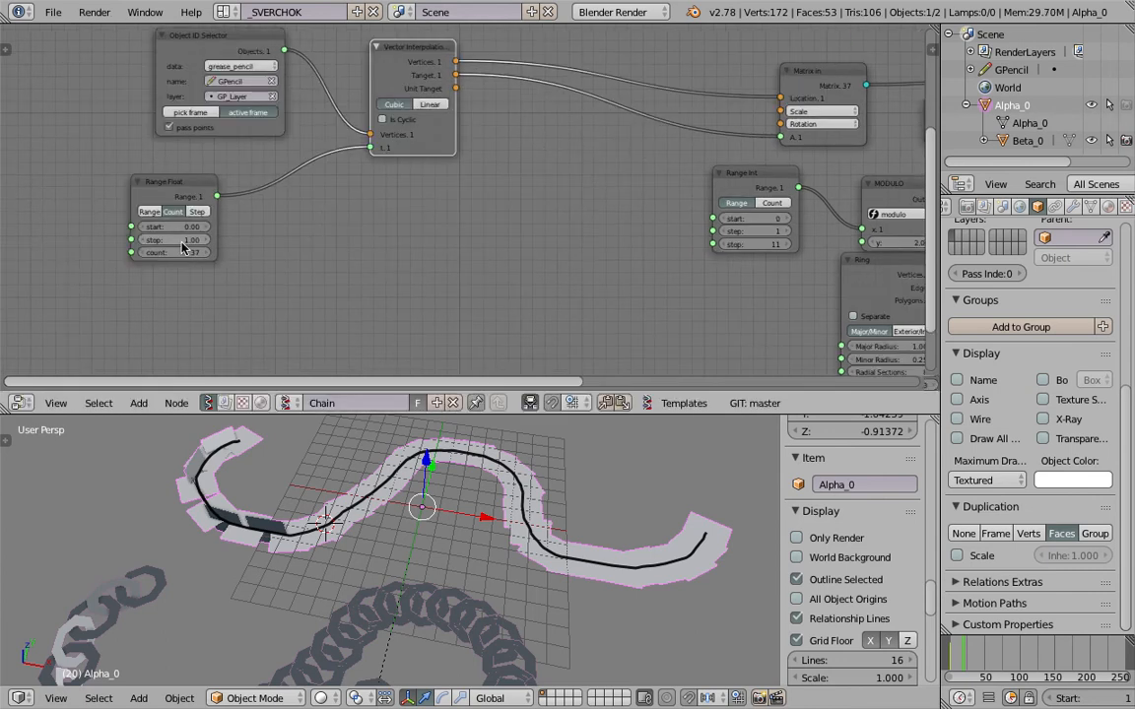
pyautogui.write('40')
pyautogui.press('Return')
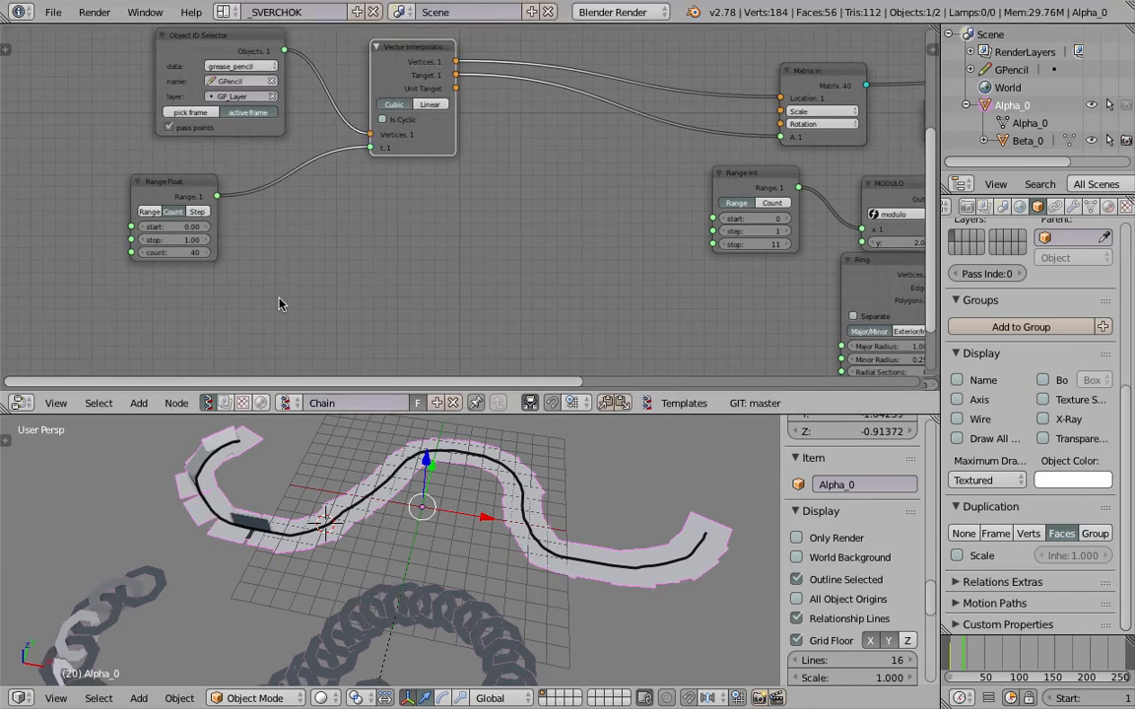
# Add an Integer node and place it beside the Range Float node's count input.
pyautogui.moveTo(352, 239); pyautogui.dragTo(386, 225, button='middle')
pyautogui.hotkey('ctrl', 's')
pyautogui.click(386, 228)
pyautogui.hotkey('alt', 'space')
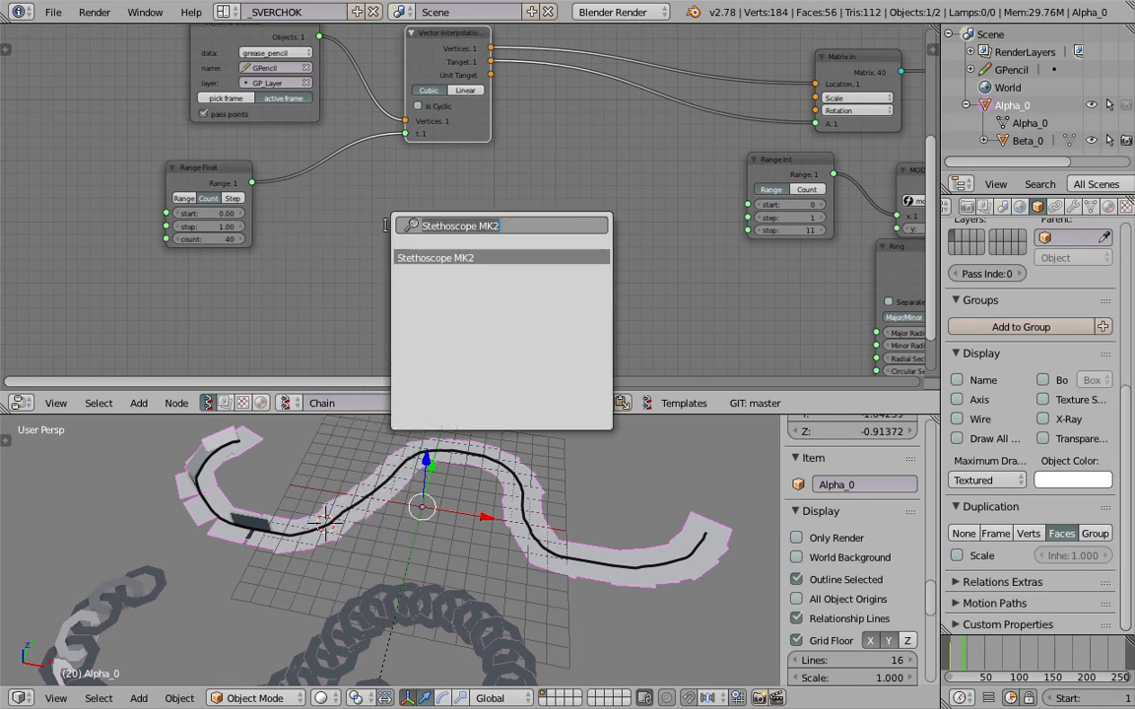
pyautogui.write('int')
pyautogui.press('Down')
pyautogui.press('Down')
pyautogui.press('Down')
pyautogui.press('Return')
pyautogui.click(394, 234)
pyautogui.moveTo(394, 233); pyautogui.dragTo(24, 243)
# Set the Integer node to 40, feed its output into the Range Float's count and the Range Int's stop, and reposition the Range Int node.
pyautogui.moveTo(103, 257); pyautogui.dragTo(165, 238)
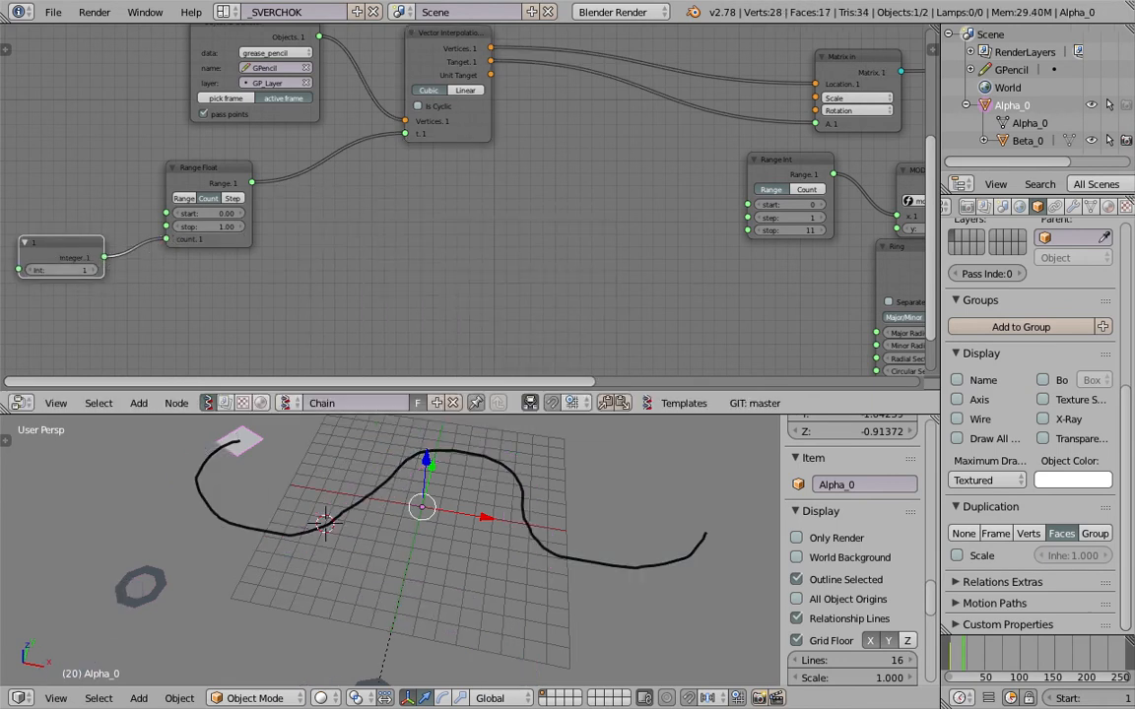
pyautogui.write('40')
pyautogui.press('Return')
pyautogui.moveTo(103, 257); pyautogui.dragTo(749, 230)
pyautogui.moveTo(767, 172); pyautogui.dragTo(620, 187, button='middle')
pyautogui.moveTo(620, 184); pyautogui.dragTo(548, 189)
# Examine the alternating chain links along the stroke from several angles and distances.
pyautogui.scroll(-4, 615, 534)
pyautogui.moveTo(563, 547); pyautogui.dragTo(471, 496, button='middle')
pyautogui.hotkey('ctrl', 's')
pyautogui.click(615, 534)
pyautogui.scroll(6, 619, 511)
pyautogui.hotkey('ctrl', 's')
pyautogui.click(471, 497)
pyautogui.moveTo(435, 561); pyautogui.dragTo(417, 430, button='middle')
pyautogui.moveTo(528, 582); pyautogui.dragTo(426, 550, button='middle')
pyautogui.scroll(-4, 617, 540)
pyautogui.hotkey('ctrl', 's')
pyautogui.click(537, 589)
# Switch the 3D viewport to the top view and enlarge it by shrinking the node editor.
pyautogui.click(56, 698)
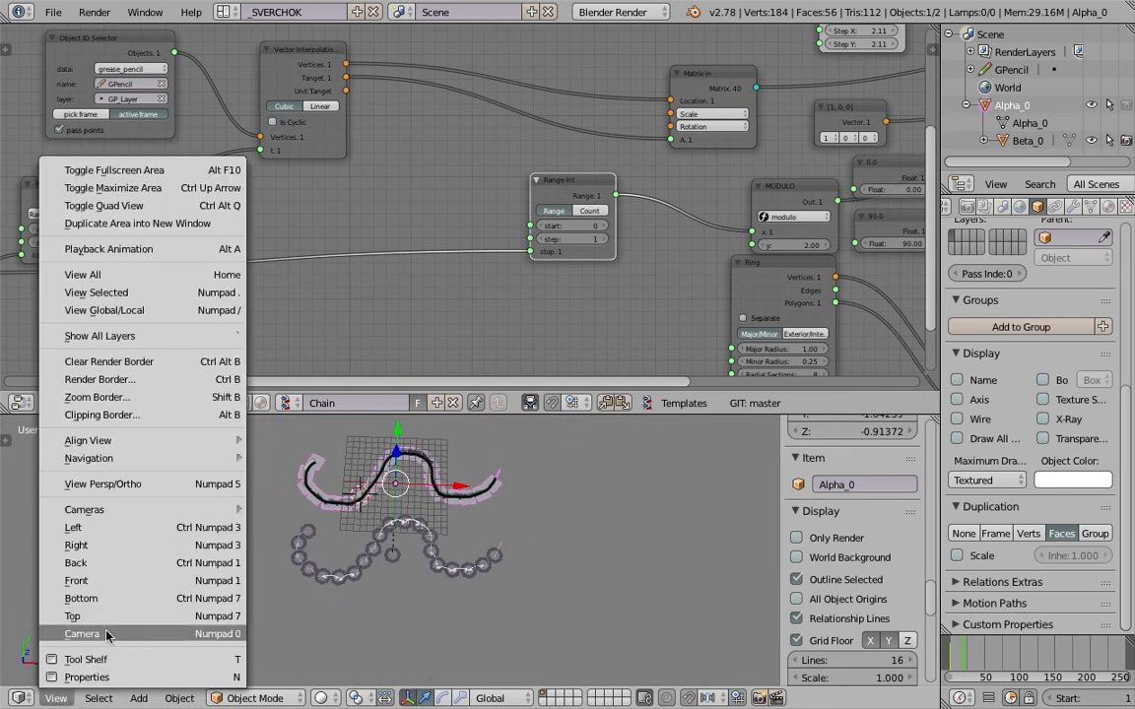
pyautogui.click(79, 610)
pyautogui.scroll(3, 516, 443)
pyautogui.moveTo(533, 414); pyautogui.dragTo(544, 298)
pyautogui.moveTo(541, 420)
pyautogui.mouseDown(button='middle')
pyautogui.moveTo(541, 401)
pyautogui.moveTo(548, 412)
pyautogui.mouseUp(button='middle')
pyautogui.click(56, 698)
pyautogui.click(78, 643)
pyautogui.hotkey('ctrl', 's')
pyautogui.click(477, 525)
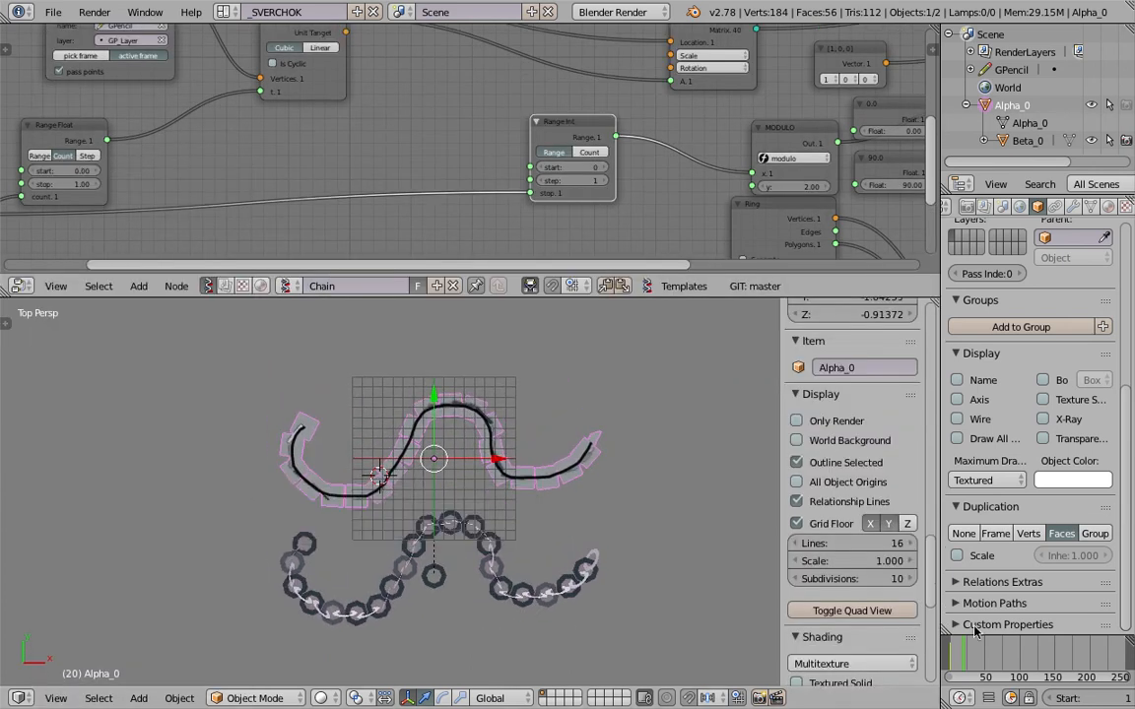
# Draw a curled Grease Pencil stroke above the grid on frame 55 and change frames to compare the chain on each stroke.
pyautogui.keyDown('shift'); pyautogui.moveTo(541, 483); pyautogui.dragTo(532, 529, button='middle'); pyautogui.keyUp('shift')
pyautogui.keyDown('shift'); pyautogui.moveTo(421, 467); pyautogui.dragTo(414, 545, button='middle'); pyautogui.keyUp('shift')
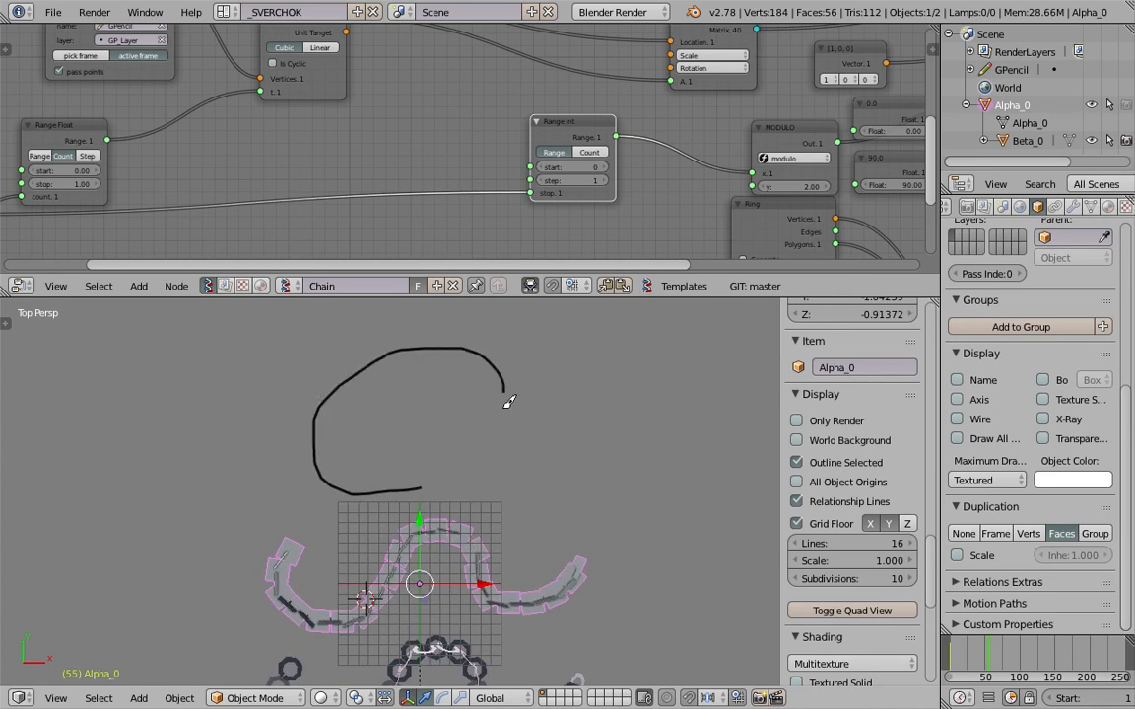
pyautogui.click(1011, 659)
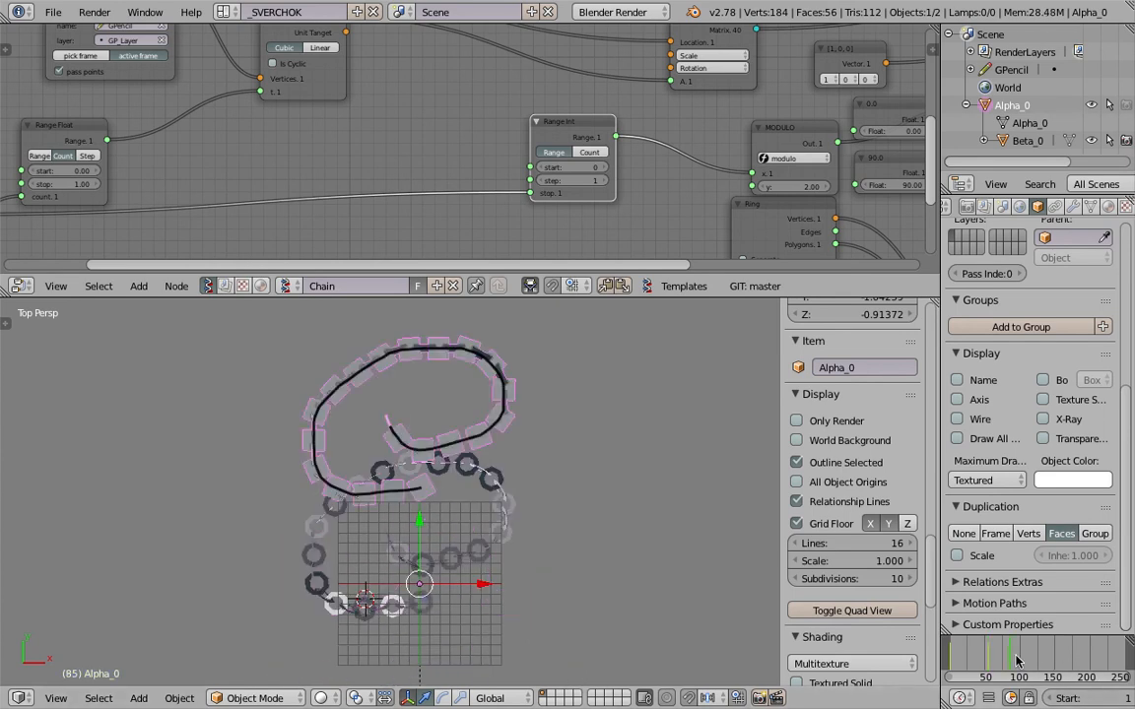
pyautogui.moveTo(746, 610); pyautogui.dragTo(414, 586)
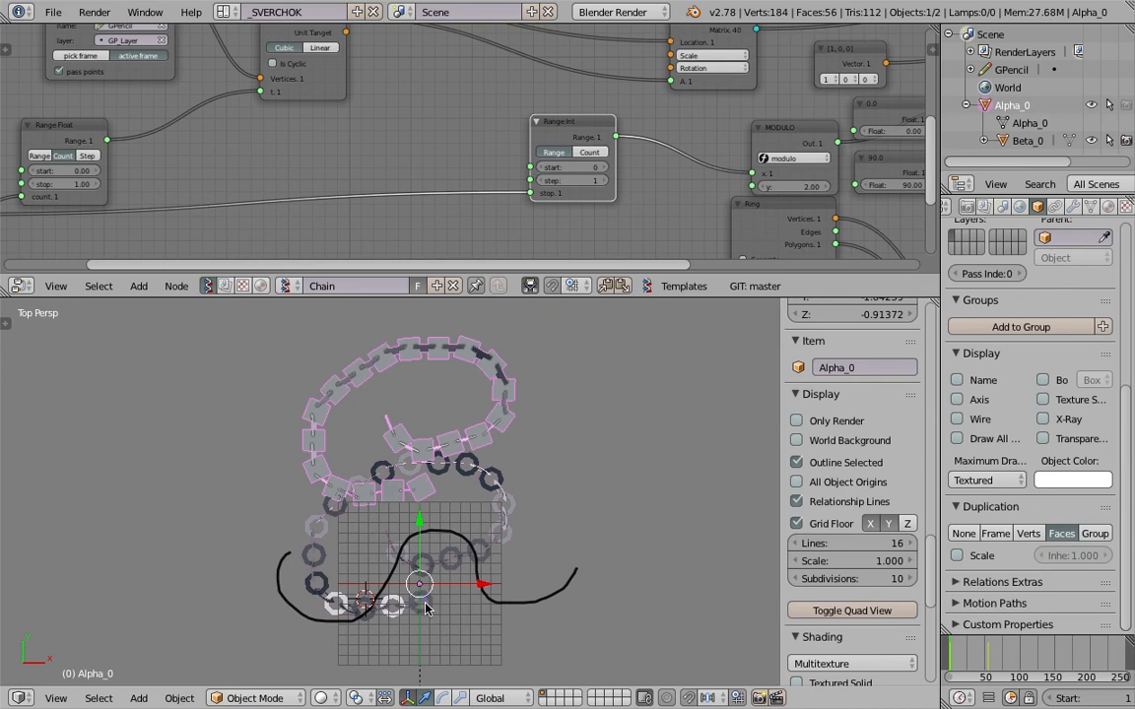
# Draw a V-shaped Grease Pencil stroke and a B-shaped one on frame 166, then advance to frame 196 and inspect the chain.
pyautogui.keyDown('shift'); pyautogui.moveTo(567, 454); pyautogui.dragTo(355, 455, button='middle'); pyautogui.keyUp('shift')
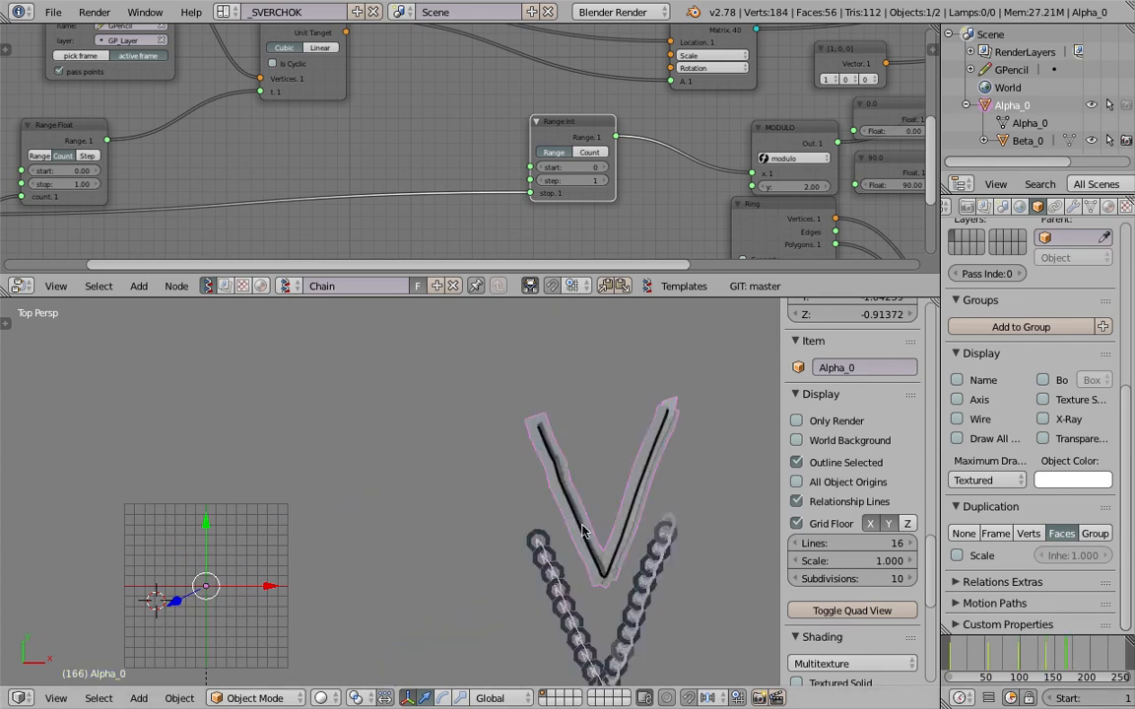
pyautogui.keyDown('shift'); pyautogui.moveTo(754, 482); pyautogui.dragTo(468, 430, button='middle'); pyautogui.keyUp('shift')
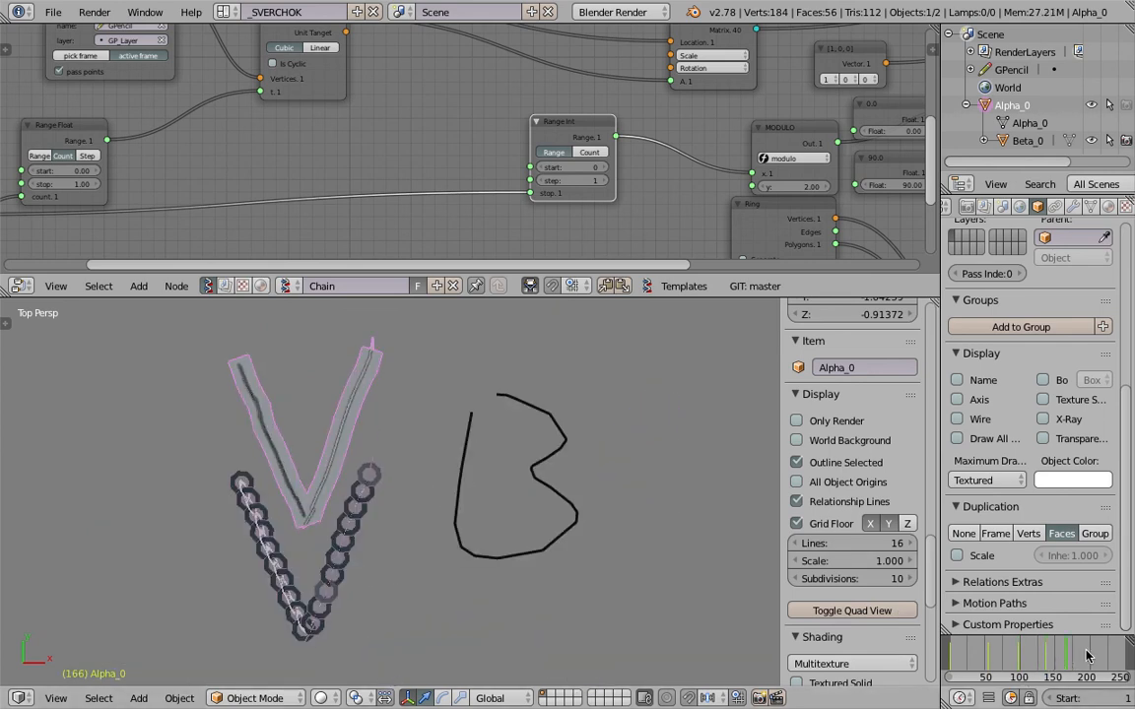
pyautogui.moveTo(609, 510)
pyautogui.mouseDown(button='middle')
pyautogui.moveTo(557, 480)
pyautogui.moveTo(581, 525)
pyautogui.moveTo(473, 477)
pyautogui.moveTo(462, 495)
pyautogui.moveTo(503, 490)
pyautogui.moveTo(389, 344)
pyautogui.moveTo(506, 425)
pyautogui.moveTo(541, 435)
pyautogui.mouseUp(button='middle')
pyautogui.scroll(3, 502, 490)
pyautogui.scroll(-3, 389, 344)
pyautogui.moveTo(382, 631); pyautogui.dragTo(467, 606, button='middle')
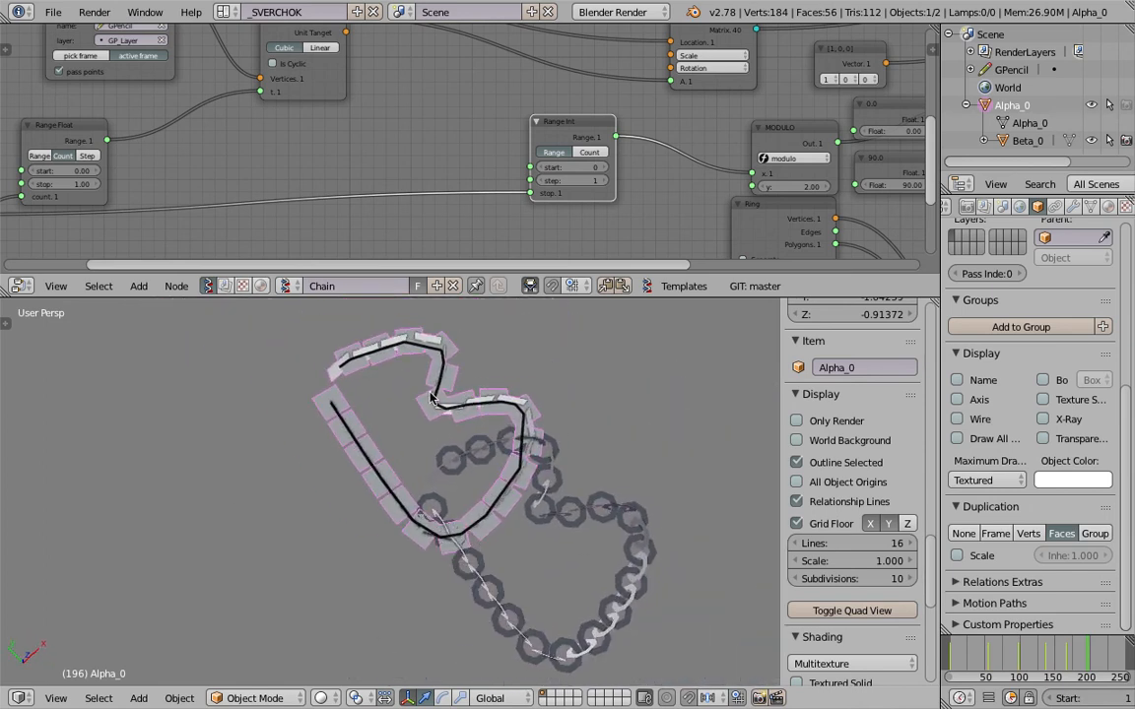
# Draw a long winding Grease Pencil stroke on frame 196 and advance to frame 215 to check the link spacing along it.
pyautogui.moveTo(303, 445)
pyautogui.mouseDown(button='middle')
pyautogui.moveTo(342, 421)
pyautogui.moveTo(354, 458)
pyautogui.mouseUp(button='middle')
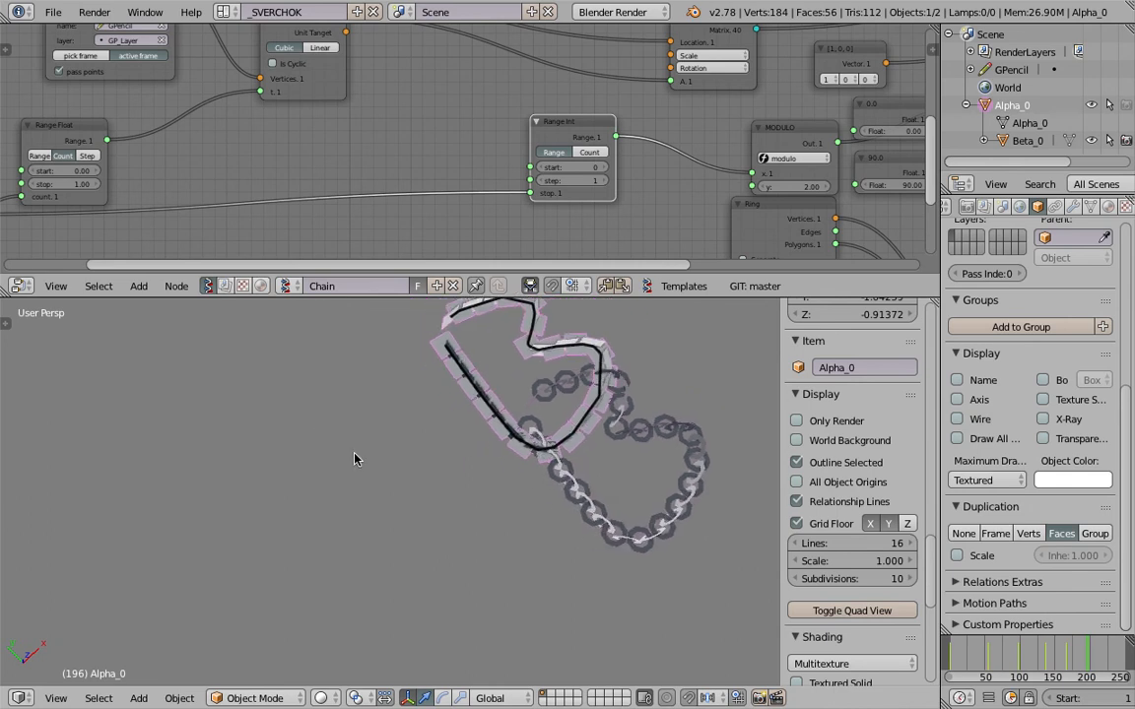
pyautogui.scroll(-2, 295, 457)
pyautogui.moveTo(169, 363); pyautogui.dragTo(298, 433)
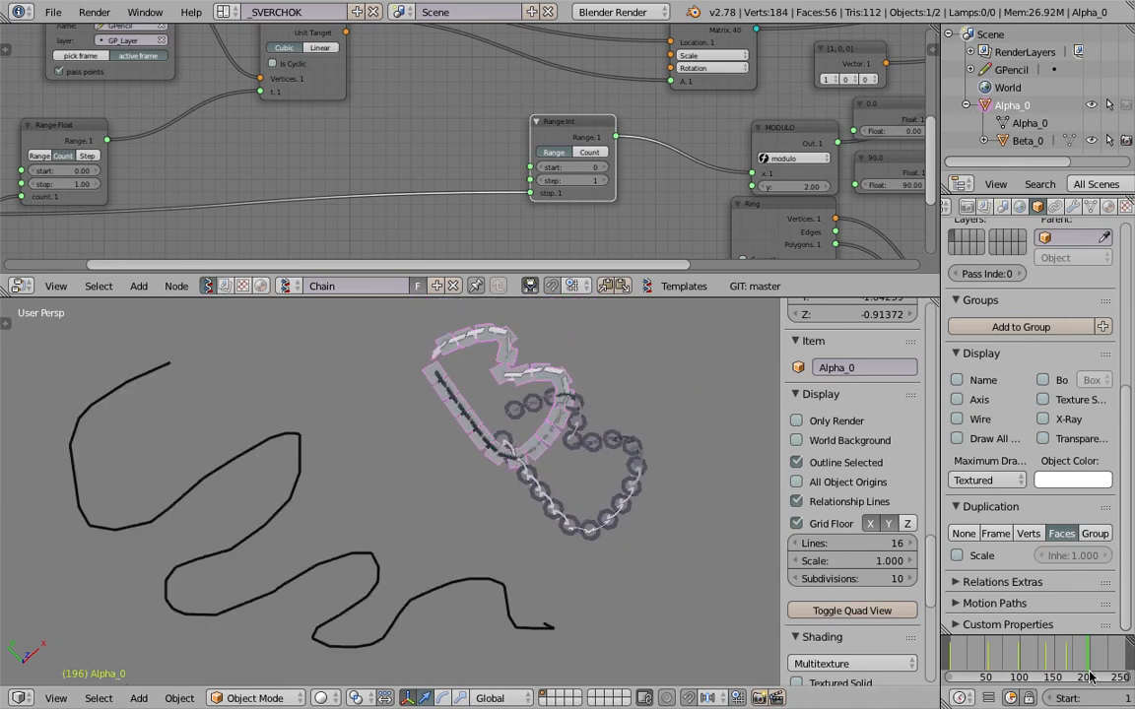
pyautogui.moveTo(1091, 658); pyautogui.dragTo(1101, 661)
pyautogui.moveTo(650, 631)
pyautogui.mouseDown(button='middle')
pyautogui.moveTo(532, 522)
pyautogui.moveTo(383, 430)
pyautogui.mouseUp(button='middle')
pyautogui.moveTo(593, 491); pyautogui.dragTo(446, 488, button='middle')
pyautogui.hotkey('ctrl', 's')
pyautogui.click(446, 488)
# Enlarge the node editor again and add a Scripted Node Lite above the Integer node.
pyautogui.scroll(-1, 440, 76)
pyautogui.moveTo(330, 123); pyautogui.dragTo(695, 135, button='middle')
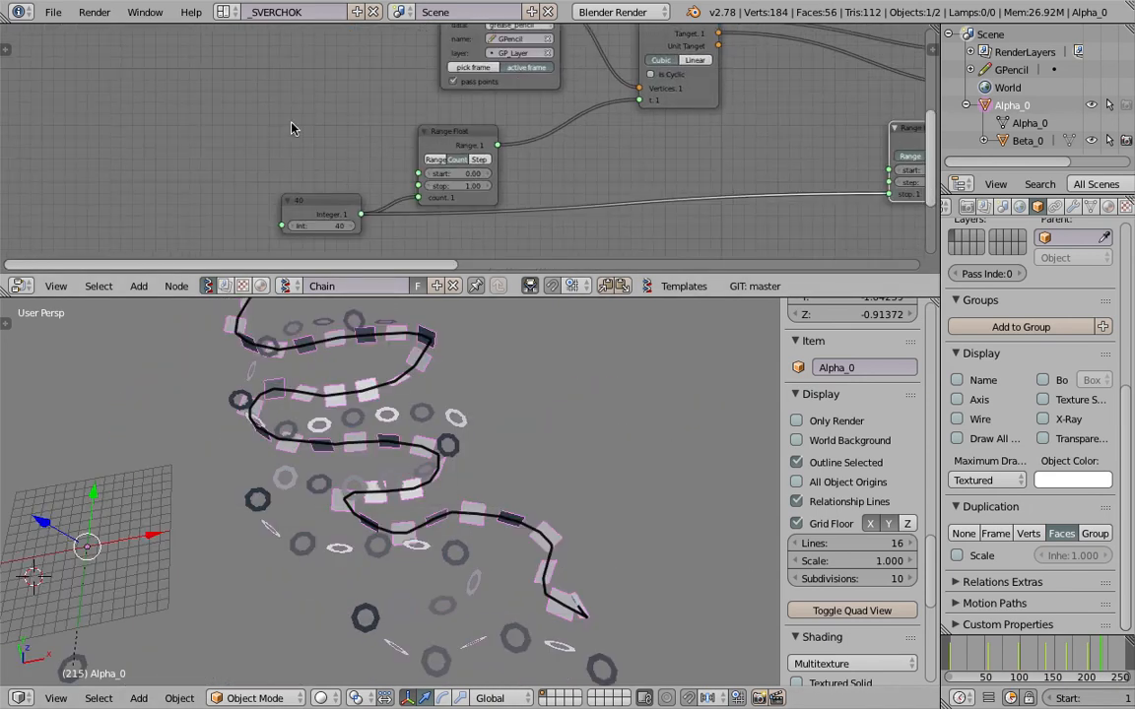
pyautogui.moveTo(368, 297); pyautogui.dragTo(366, 404)
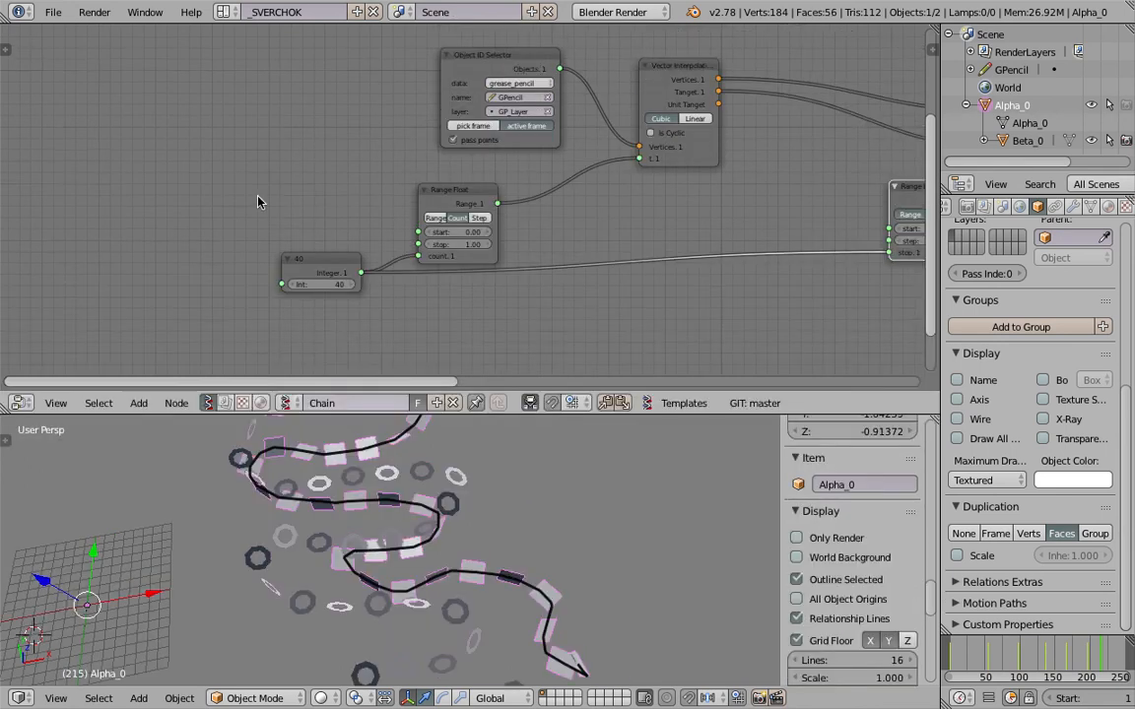
pyautogui.scroll(1, 258, 197)
pyautogui.hotkey('shift', 'a')
pyautogui.click(238, 162)
pyautogui.write('scrip')
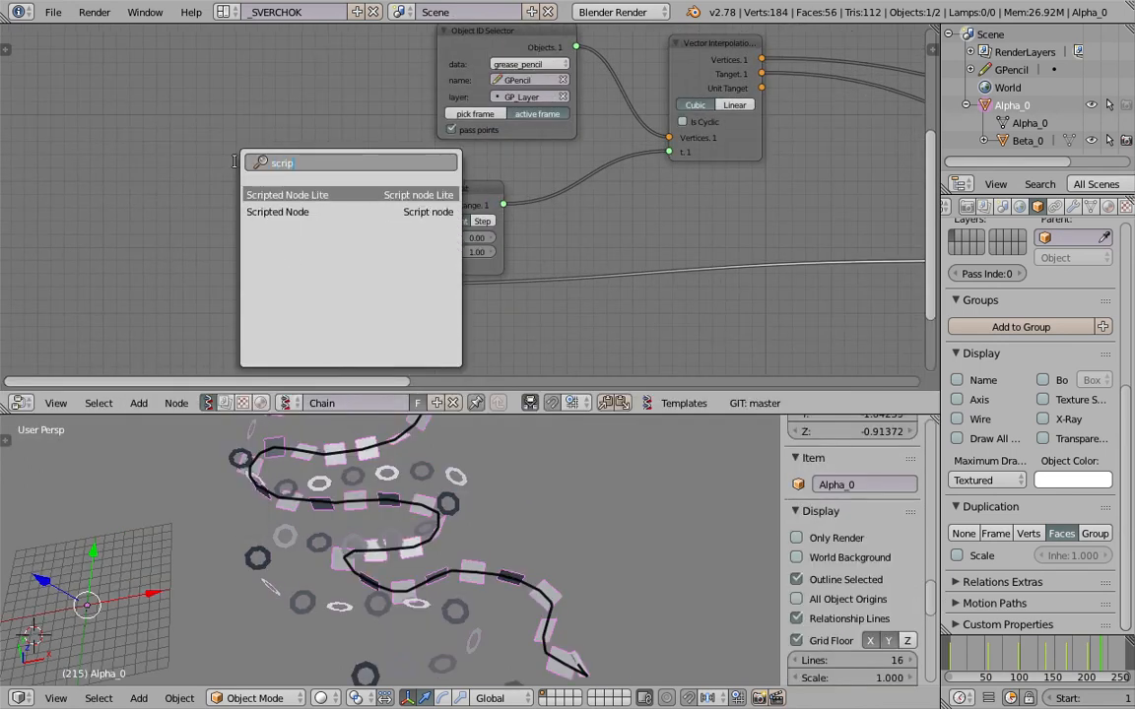
pyautogui.press('Return')
pyautogui.click(272, 186)
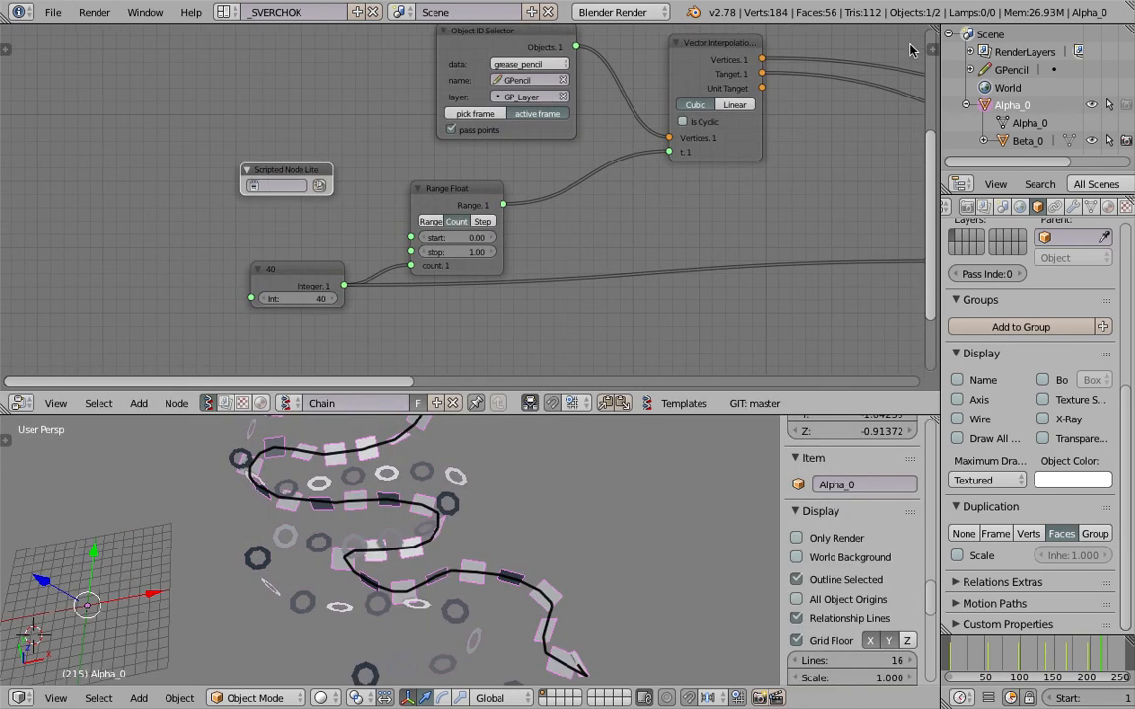
# Show the Scripted Node Lite's properties and open its choice of SNLite templates.
pyautogui.press('n')
pyautogui.scroll(-1, 824, 250)
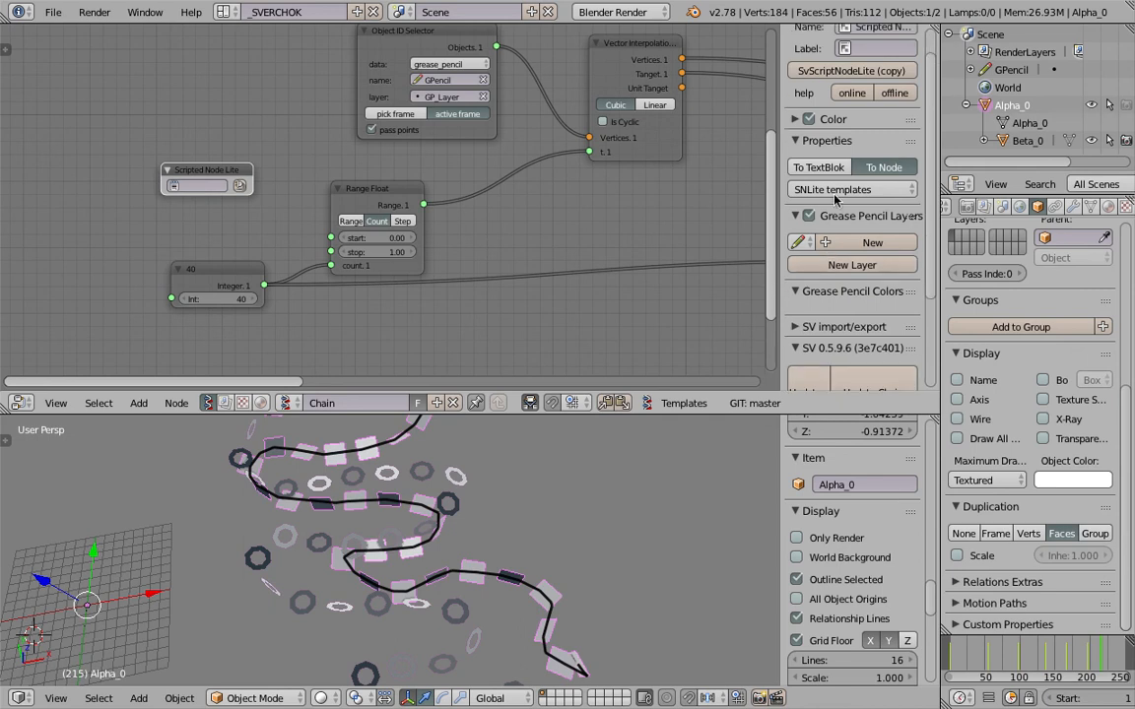
pyautogui.click(834, 326)
pyautogui.scroll(-3, 860, 314)
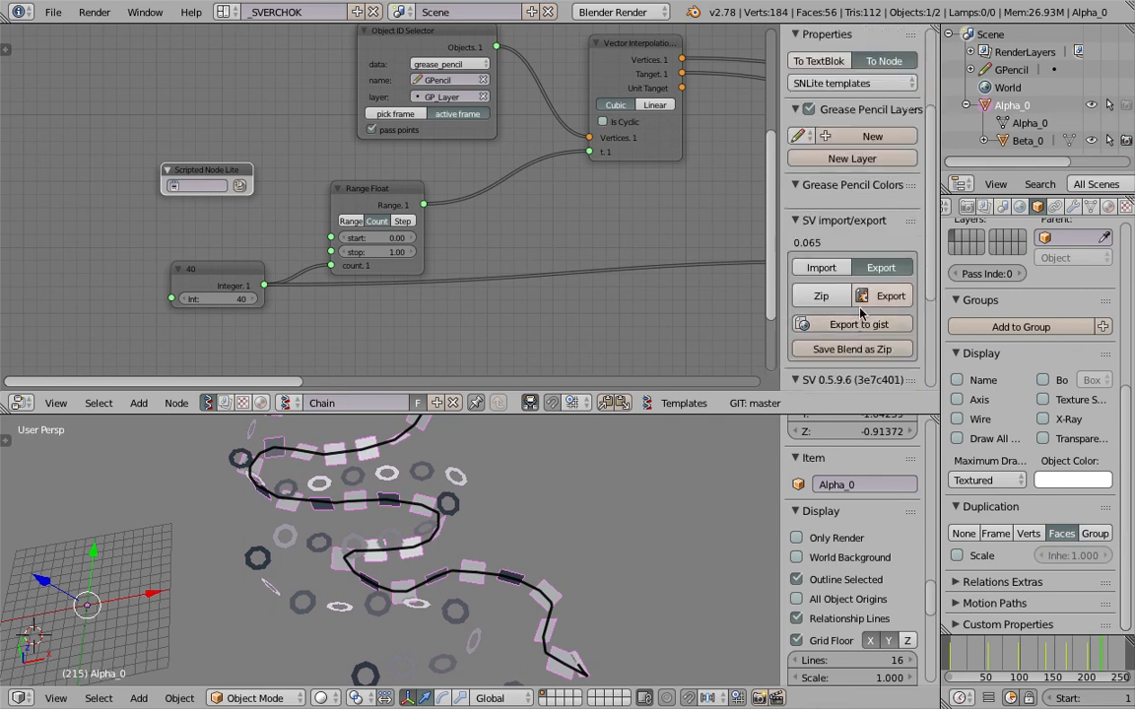
pyautogui.scroll(3, 845, 228)
pyautogui.click(841, 192)
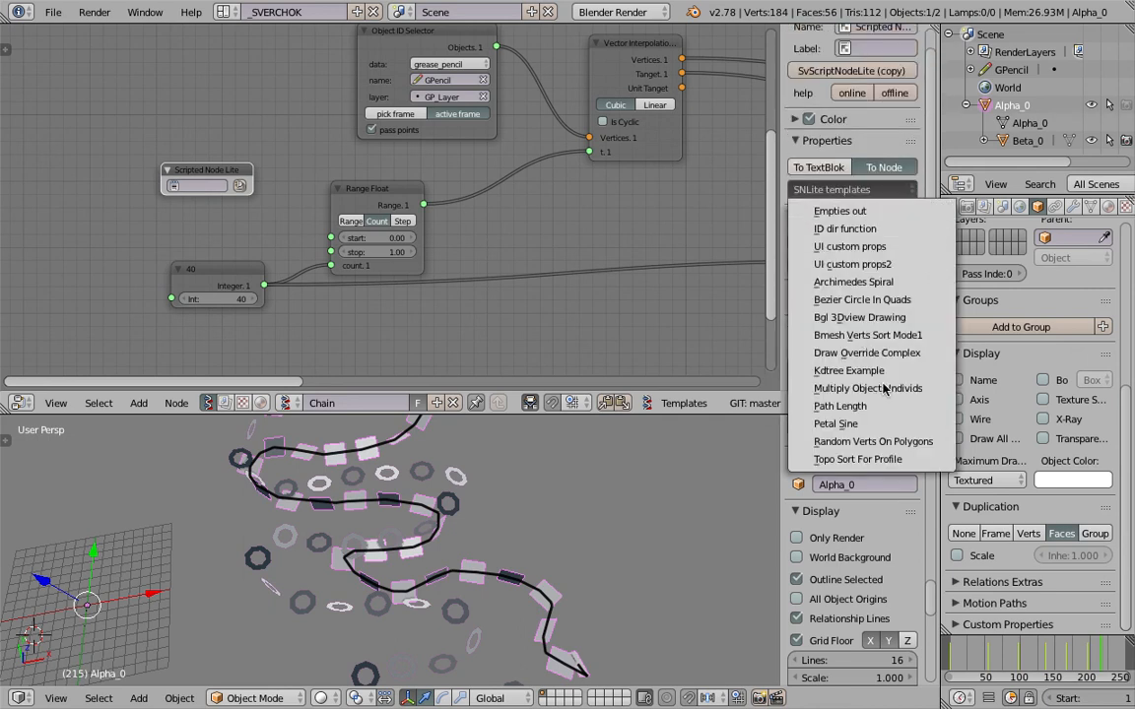